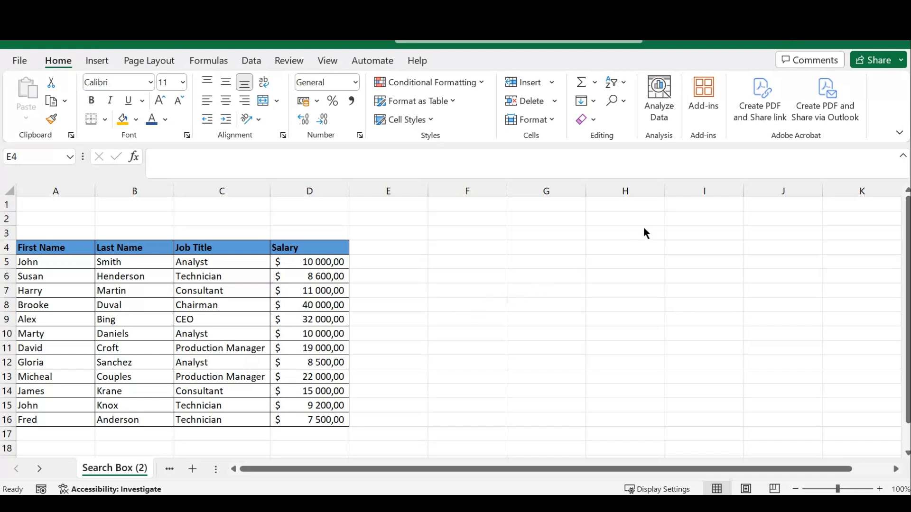
# - Enable the Developer tab among the main tabs in the ribbon customization
pyautogui.rightClick(875, 105)
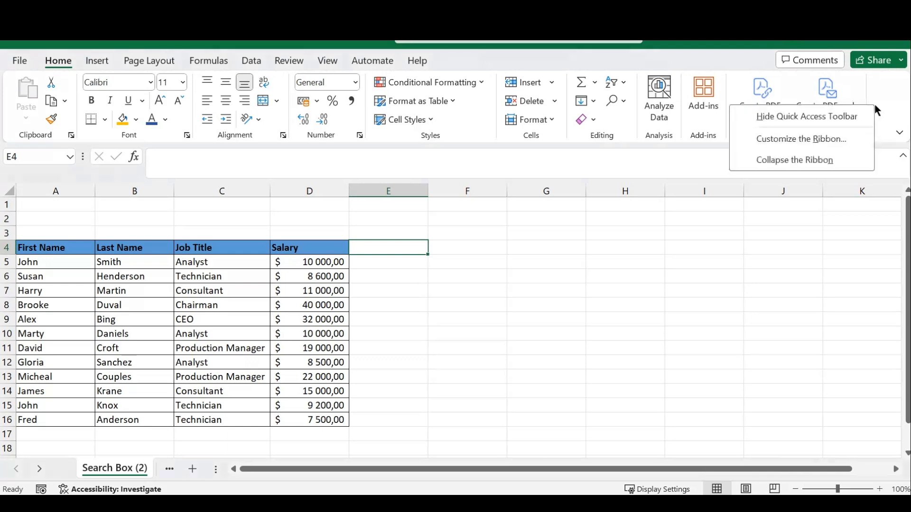
pyautogui.click(798, 138)
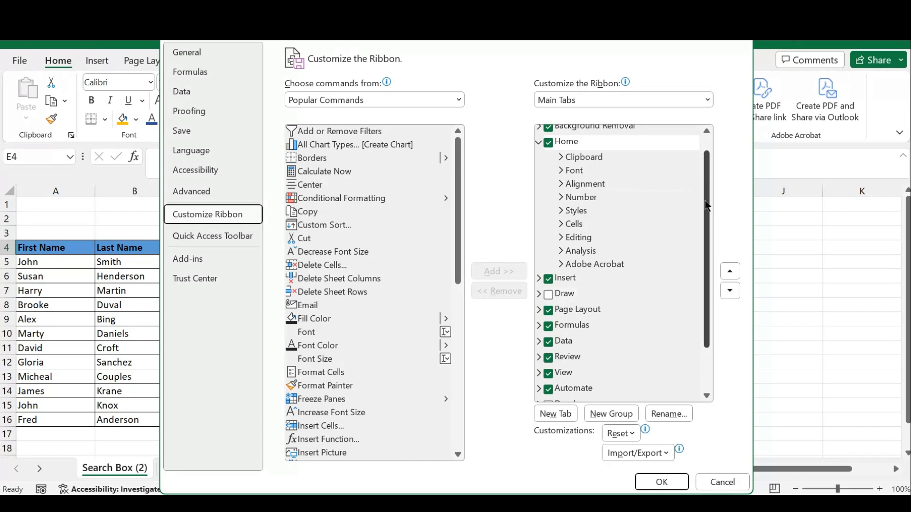
pyautogui.moveTo(708, 200); pyautogui.dragTo(705, 304)
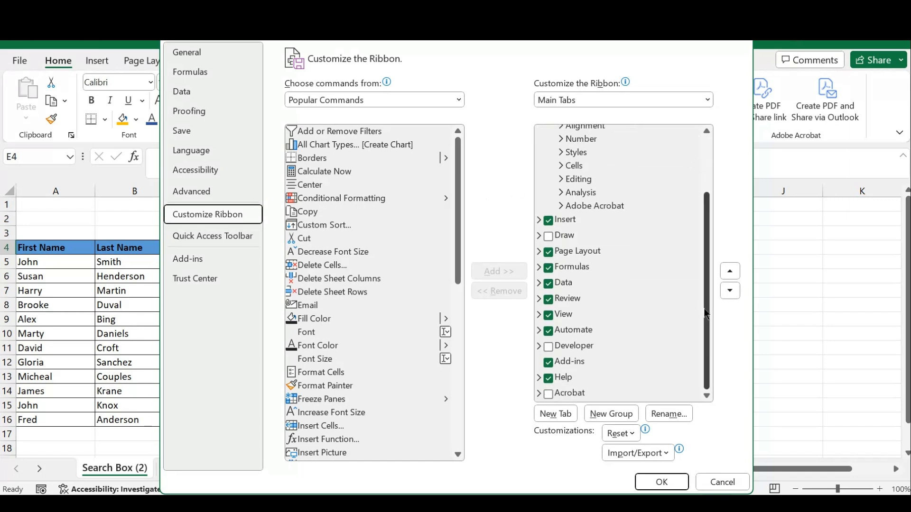
pyautogui.click(550, 347)
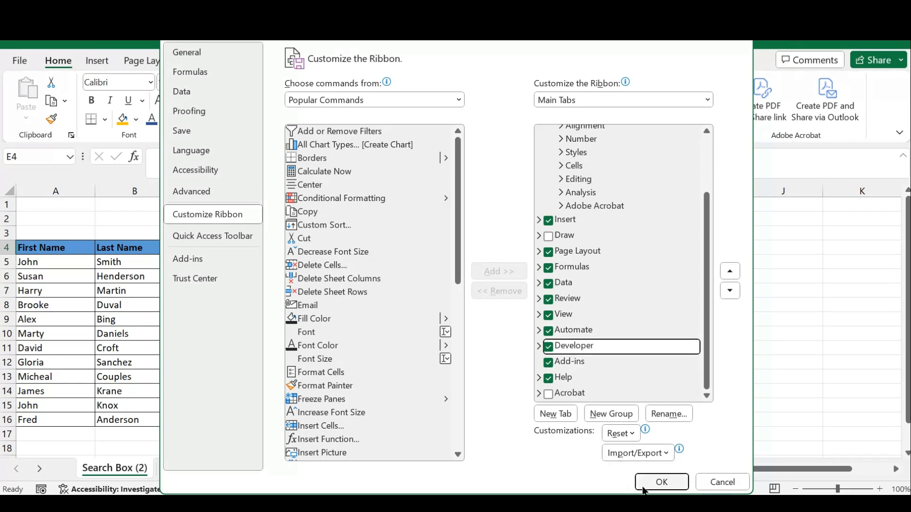
pyautogui.click(664, 483)
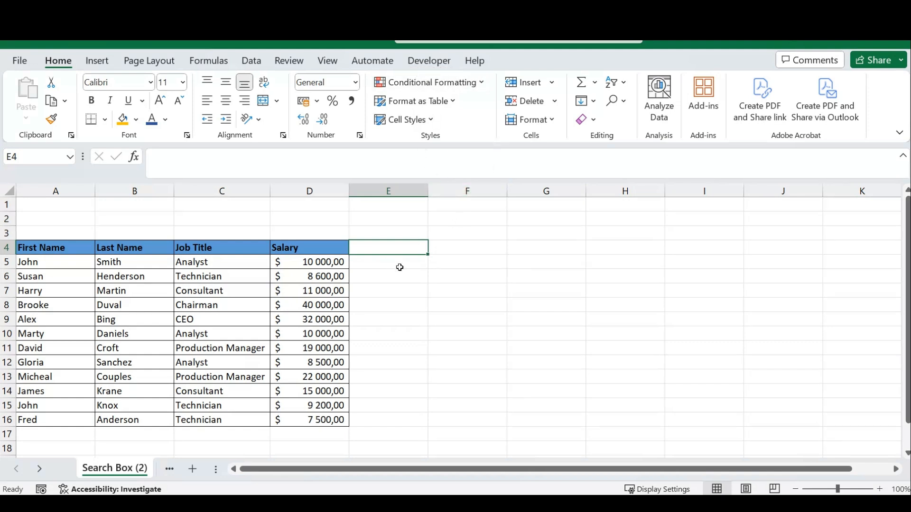
# - Insert an ActiveX text box above the table, spanning columns B and C over rows 1 to 3
pyautogui.click(430, 61)
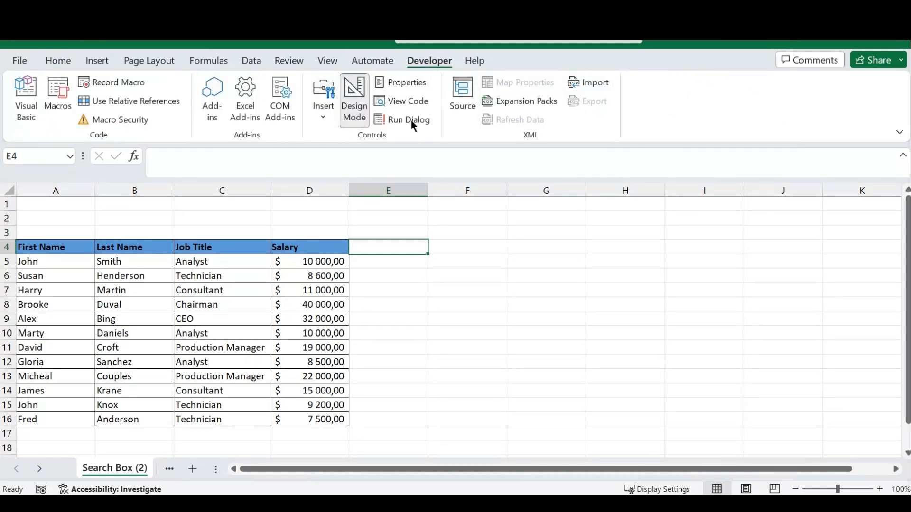
pyautogui.click(325, 99)
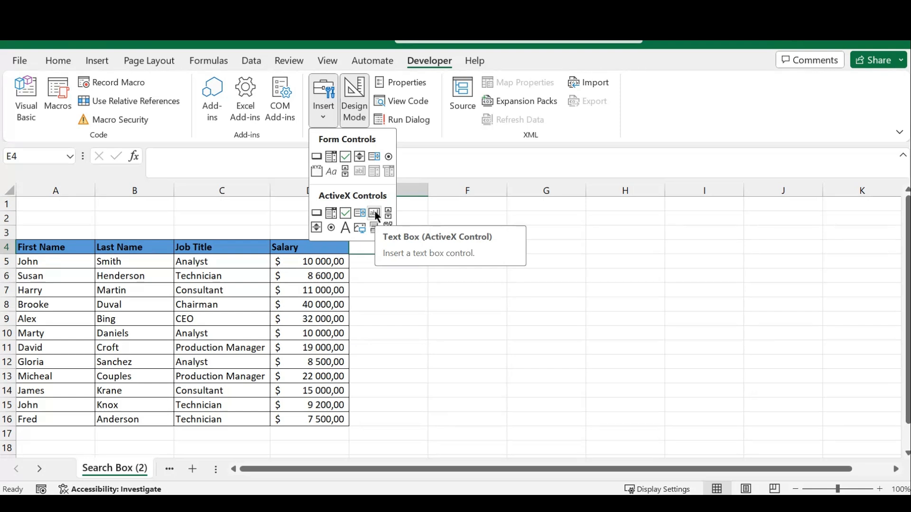
pyautogui.click(374, 213)
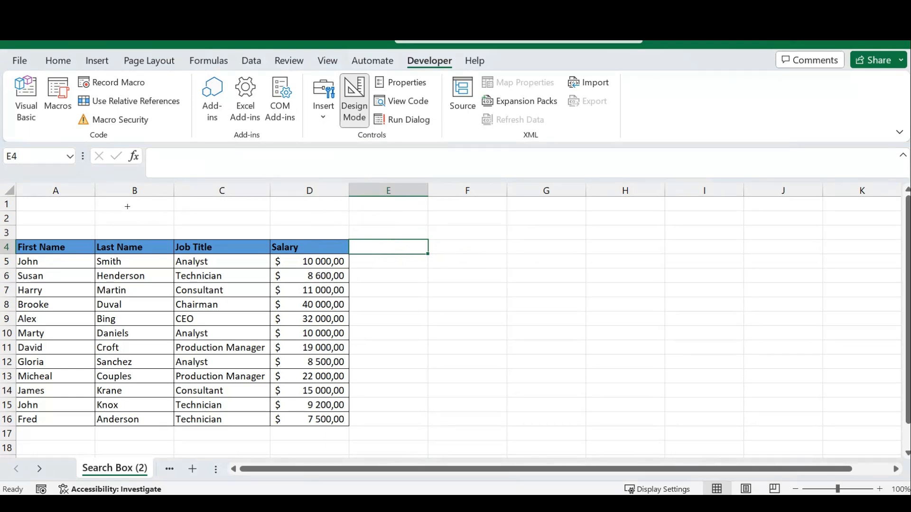
pyautogui.moveTo(95, 207); pyautogui.dragTo(271, 232)
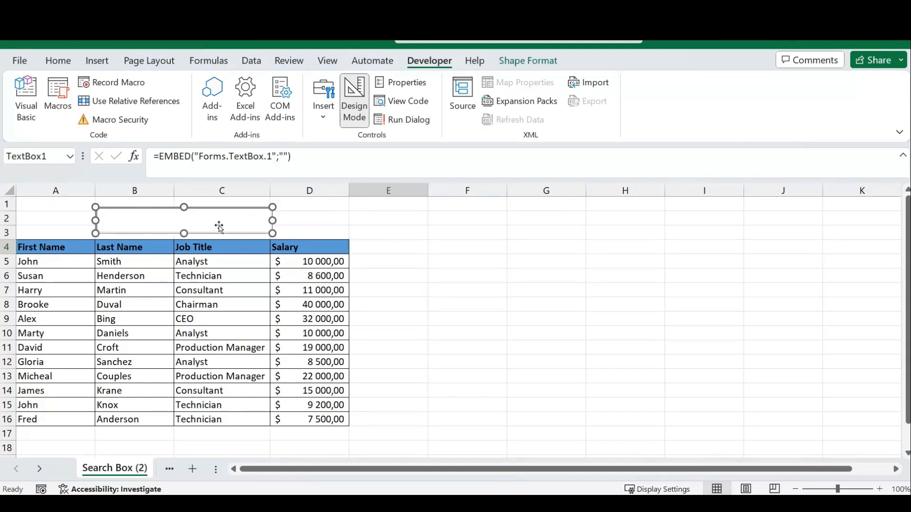
pyautogui.moveTo(195, 224)
pyautogui.mouseDown()
pyautogui.moveTo(179, 221)
pyautogui.moveTo(194, 219)
pyautogui.mouseUp()
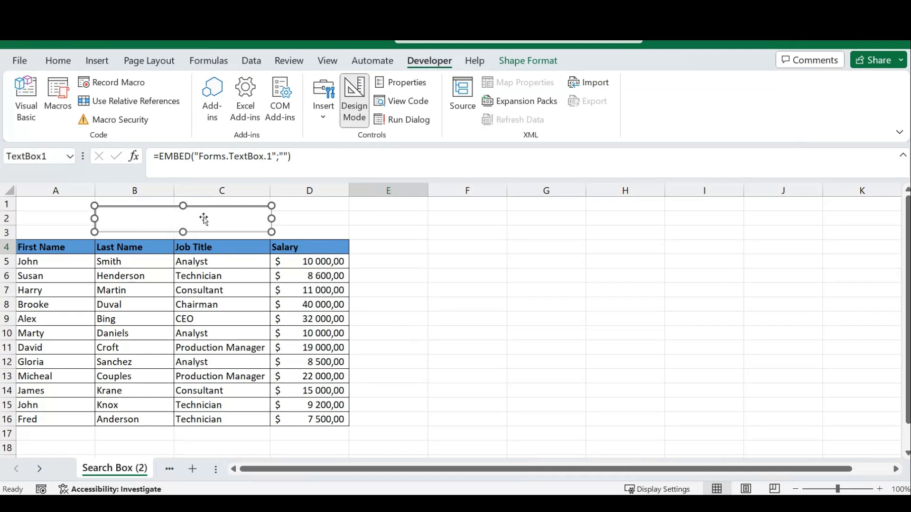
# - Set the text box's LinkedCell property to b2 and close its properties
pyautogui.rightClick(228, 220)
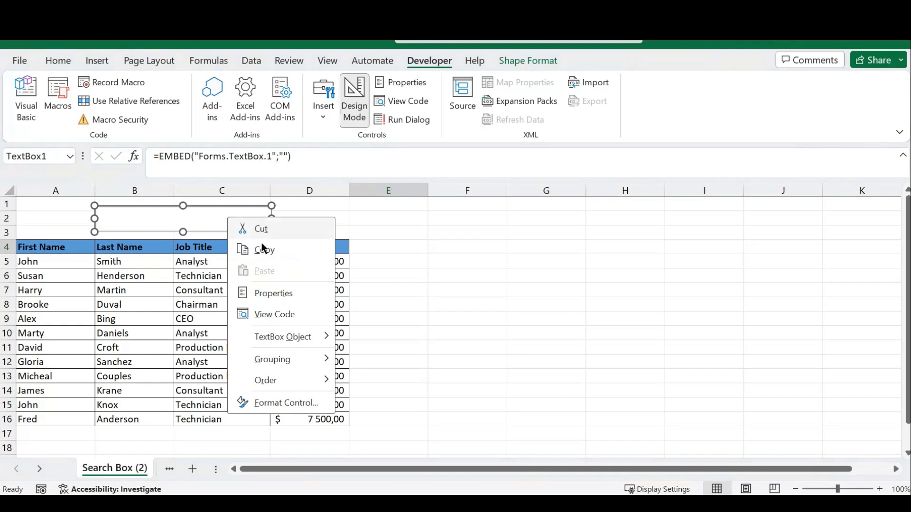
pyautogui.click(273, 293)
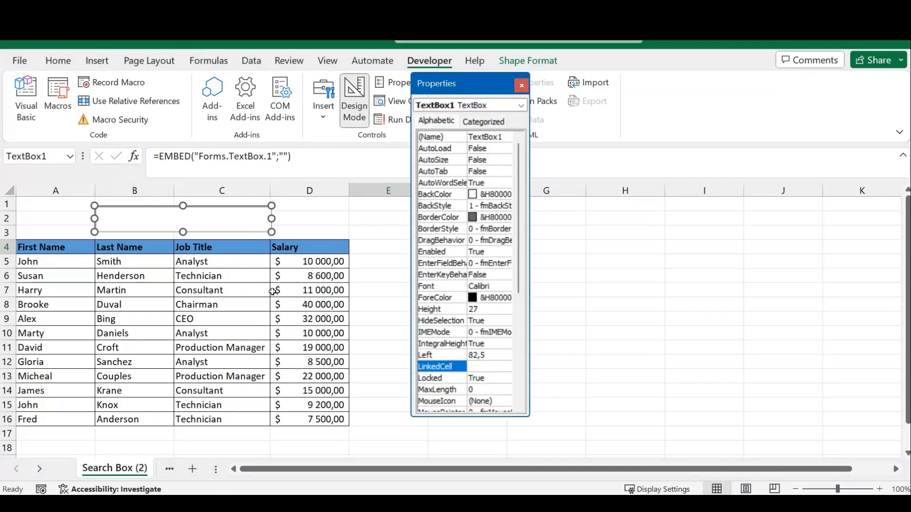
pyautogui.moveTo(469, 84); pyautogui.dragTo(465, 99)
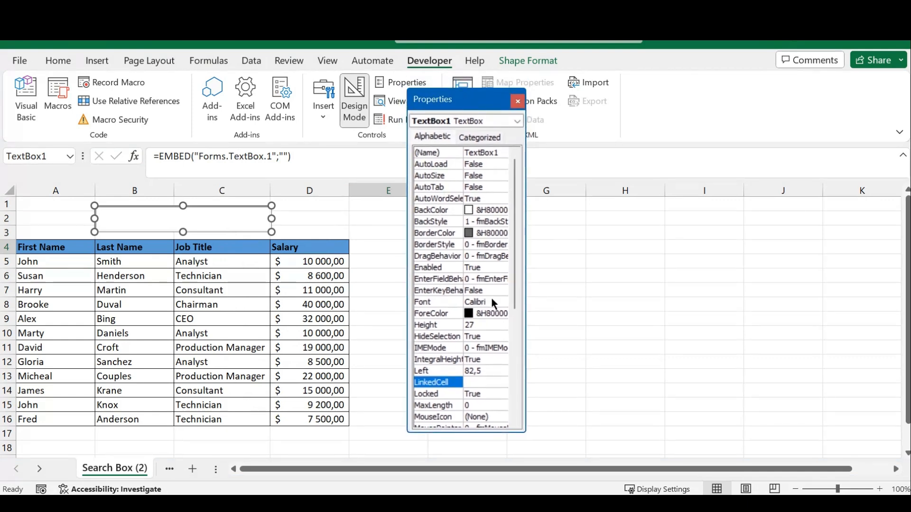
pyautogui.moveTo(513, 246); pyautogui.dragTo(512, 286)
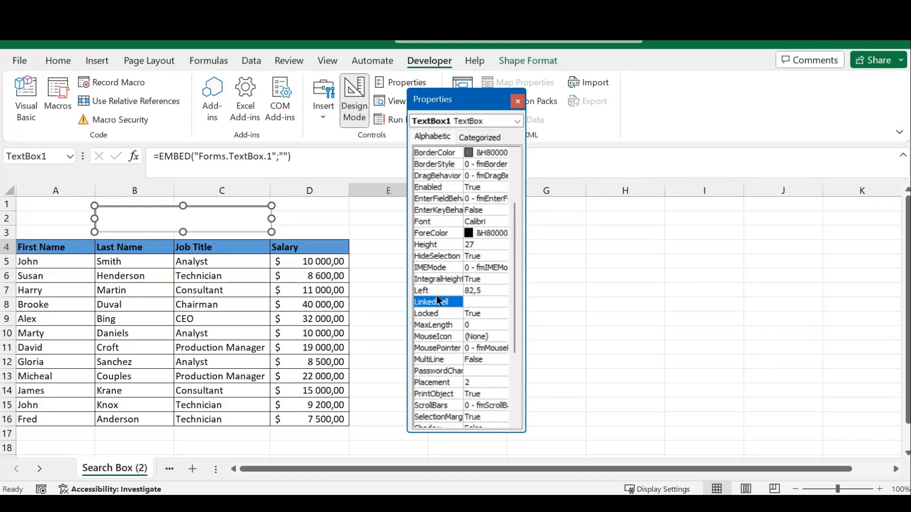
pyautogui.click(476, 301)
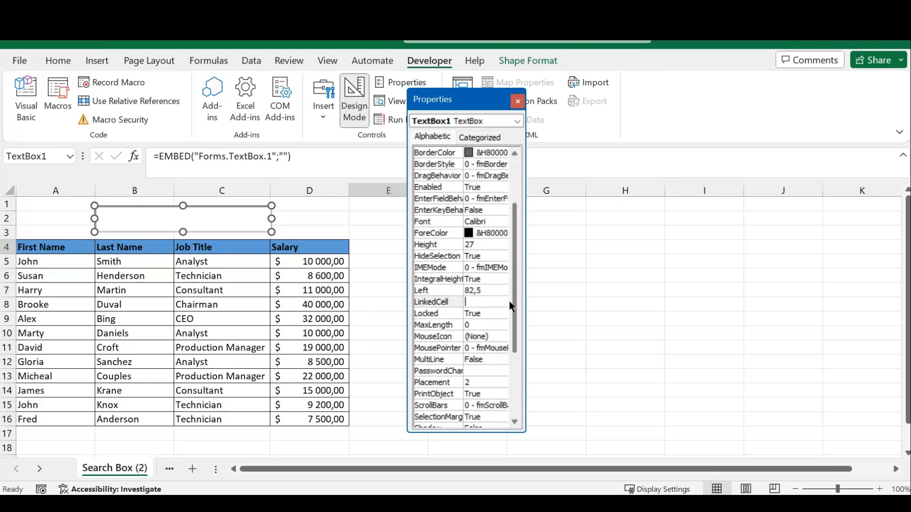
pyautogui.write('b2')
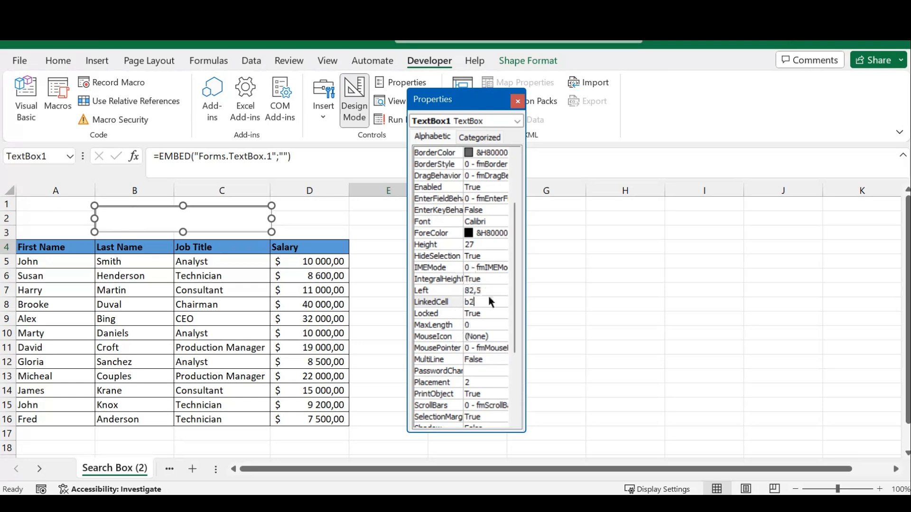
pyautogui.click(518, 102)
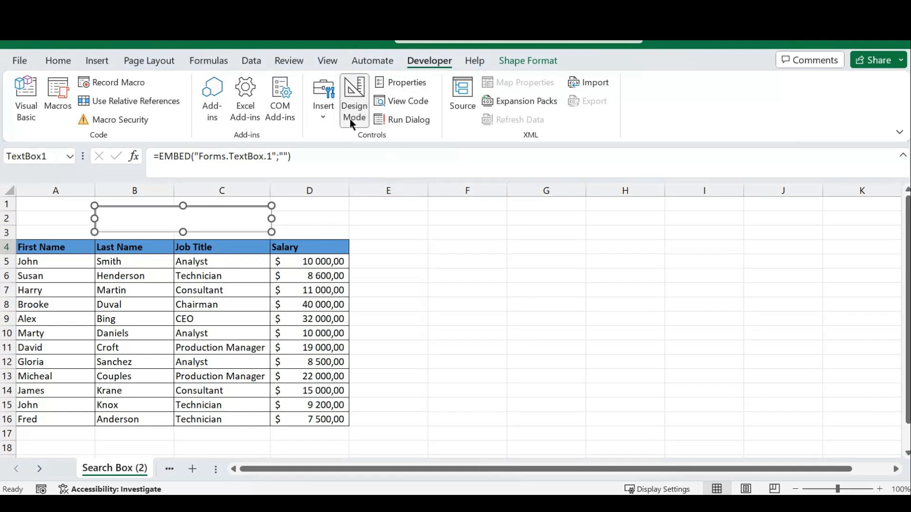
# - Exit Design Mode and test that the text box accepts a text cursor
pyautogui.click(354, 92)
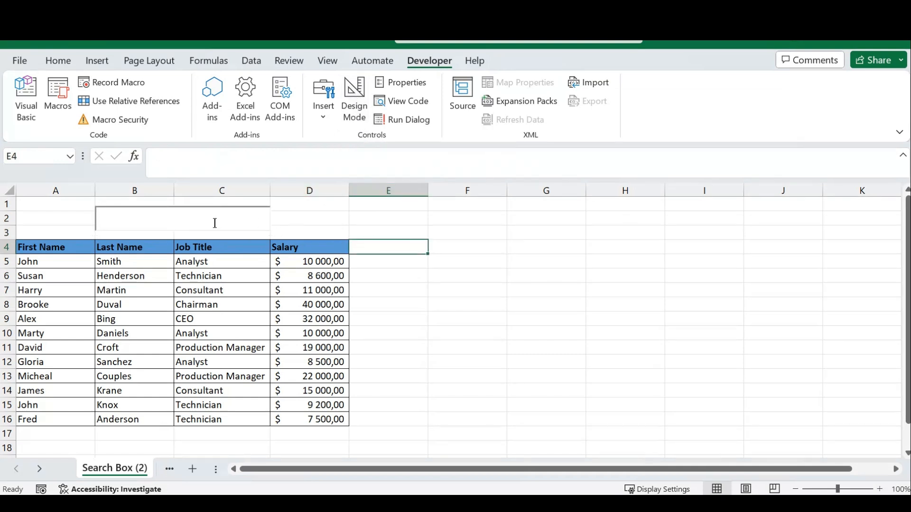
pyautogui.click(190, 215)
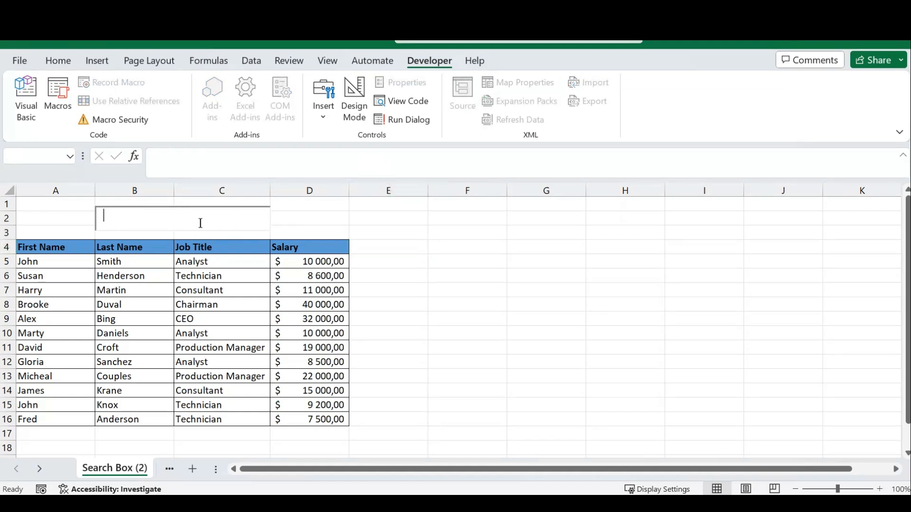
pyautogui.click(404, 283)
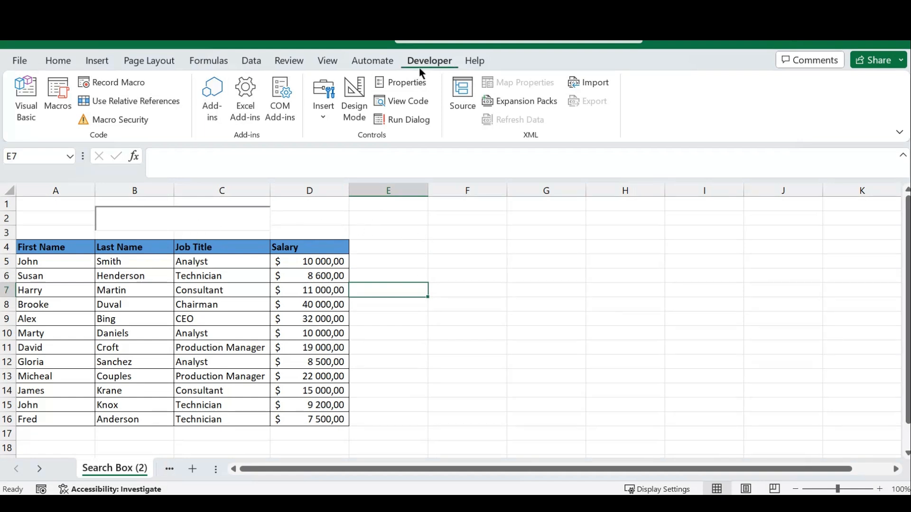
# - Return to Design Mode, nudge the text box slightly upward, and exit Design Mode
pyautogui.click(356, 95)
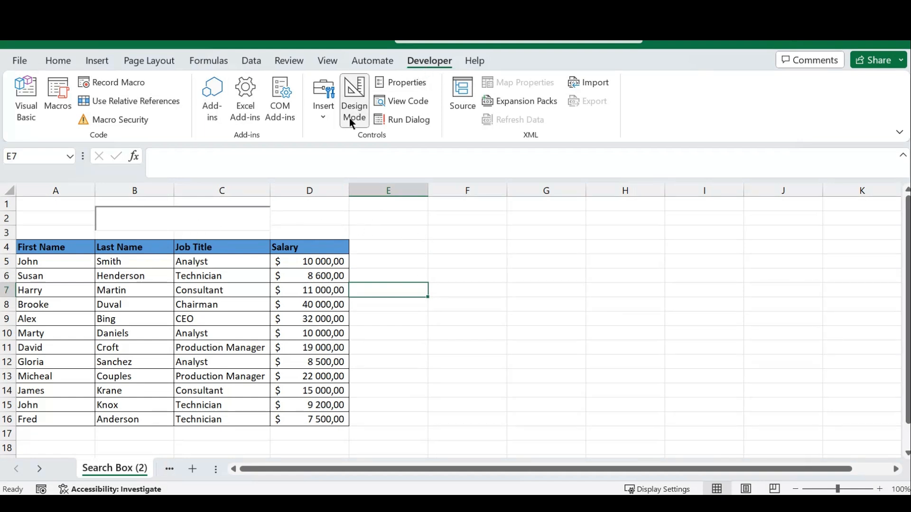
pyautogui.click(166, 218)
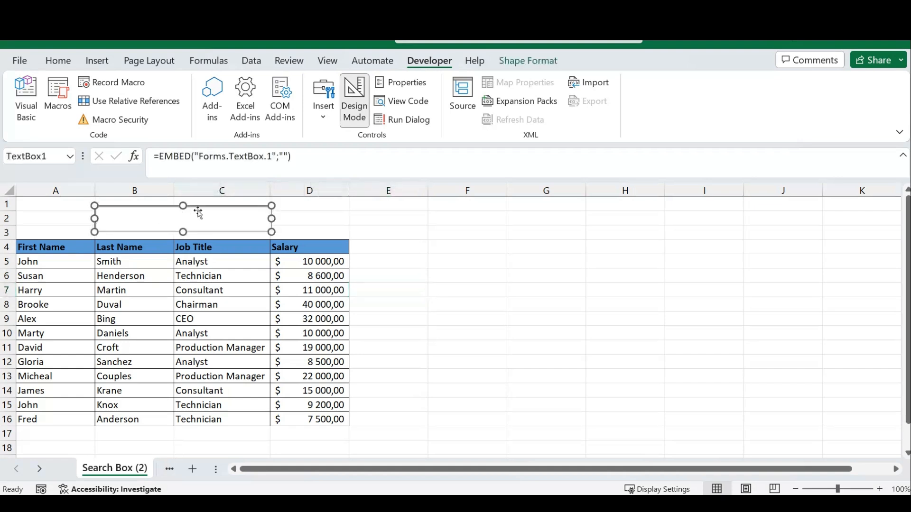
pyautogui.moveTo(185, 218)
pyautogui.mouseDown()
pyautogui.moveTo(206, 223)
pyautogui.moveTo(180, 216)
pyautogui.mouseUp()
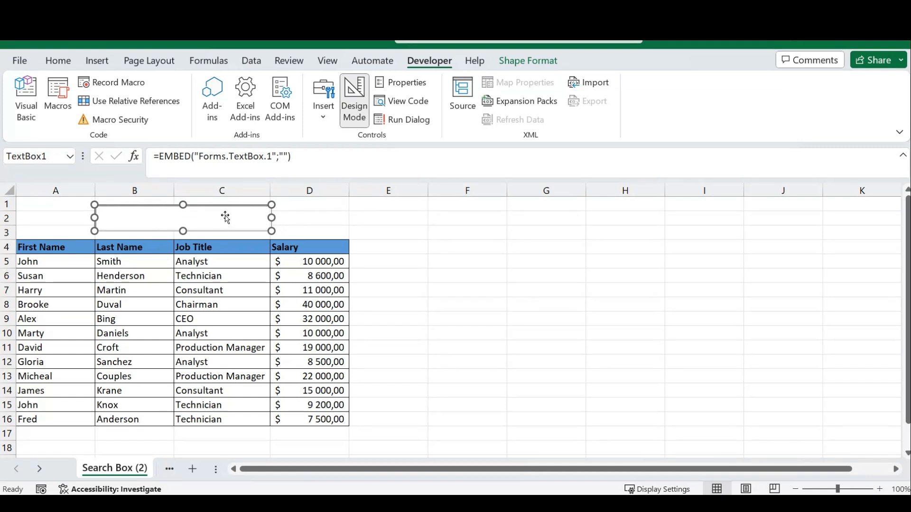
pyautogui.click(356, 98)
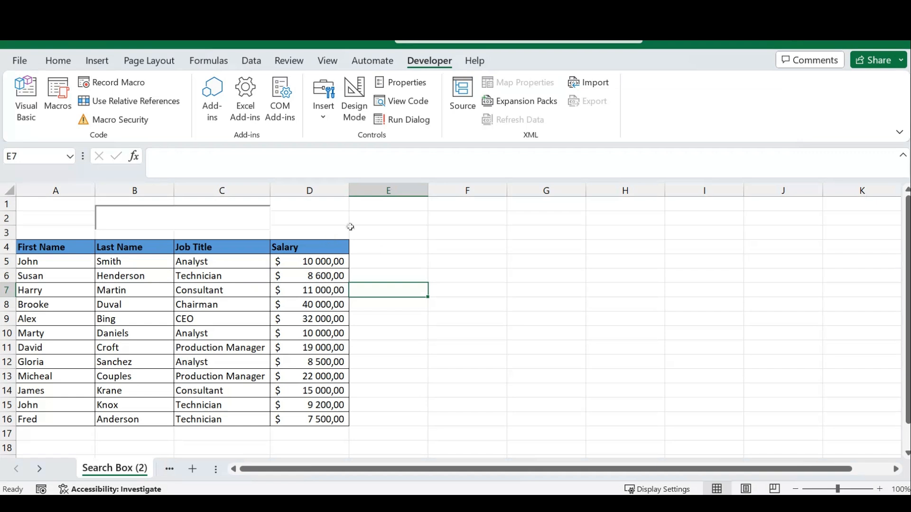
# - Start a new conditional formatting rule for A4:D16 that uses a formula to determine which cells to format
pyautogui.click(58, 61)
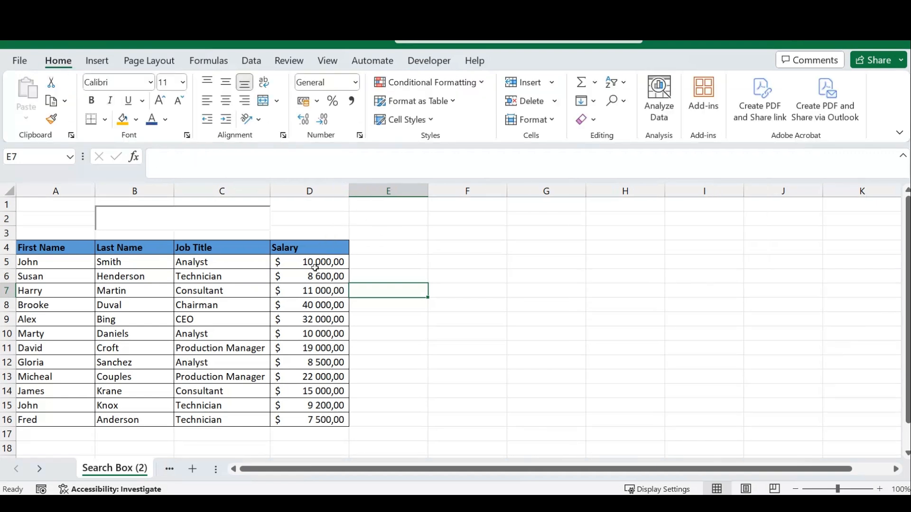
pyautogui.moveTo(72, 247); pyautogui.dragTo(304, 420)
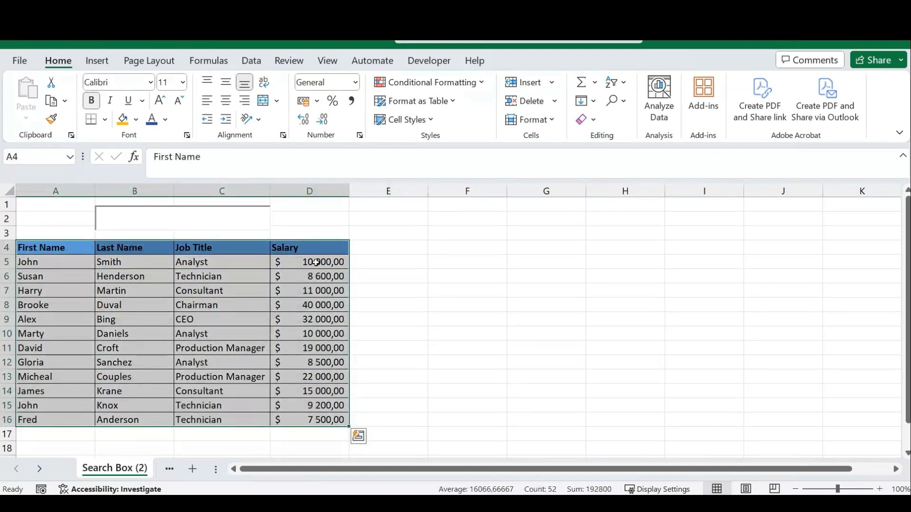
pyautogui.click(482, 84)
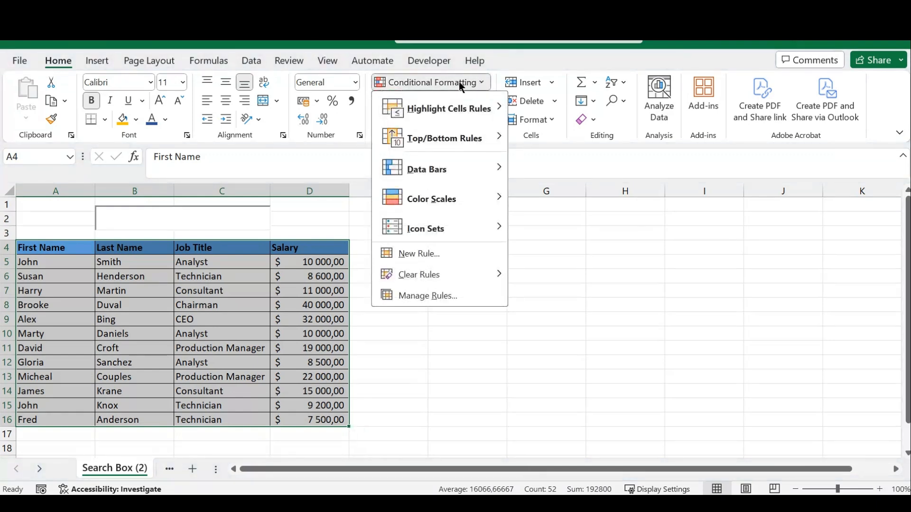
pyautogui.click(420, 256)
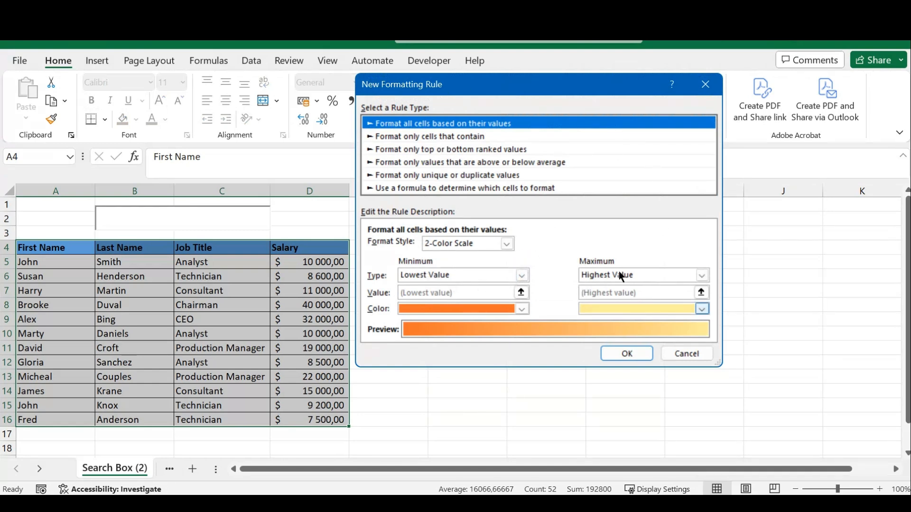
pyautogui.moveTo(526, 84); pyautogui.dragTo(536, 78)
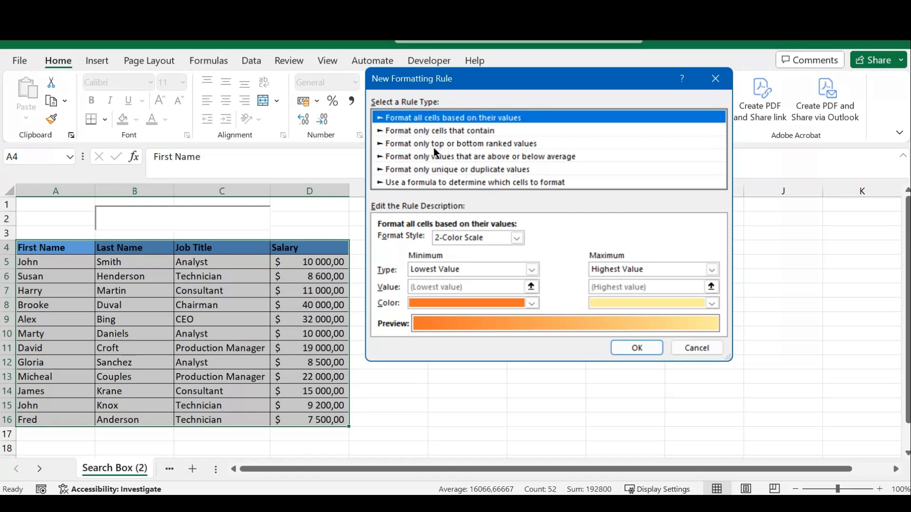
pyautogui.click(460, 183)
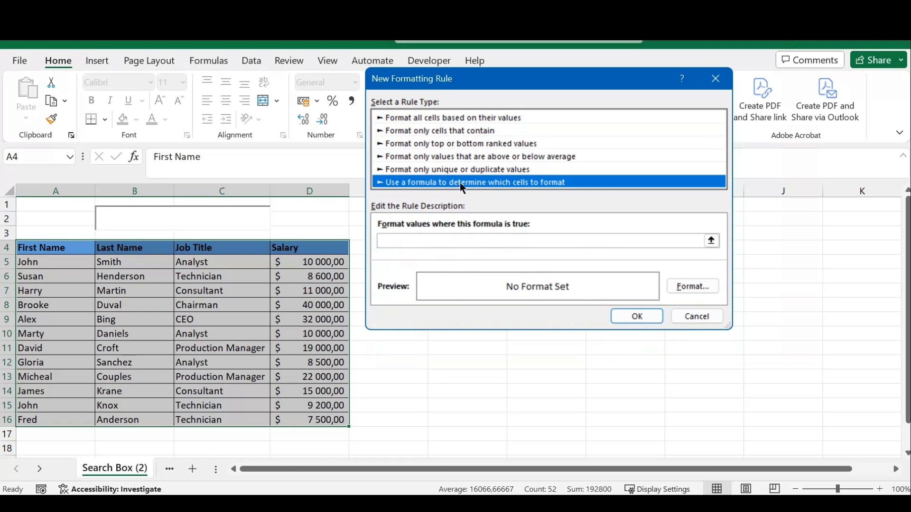
# - Enter the rule formula =and(search($B$2;$A4);$B$2<>"")
pyautogui.click(429, 240)
pyautogui.click(402, 241)
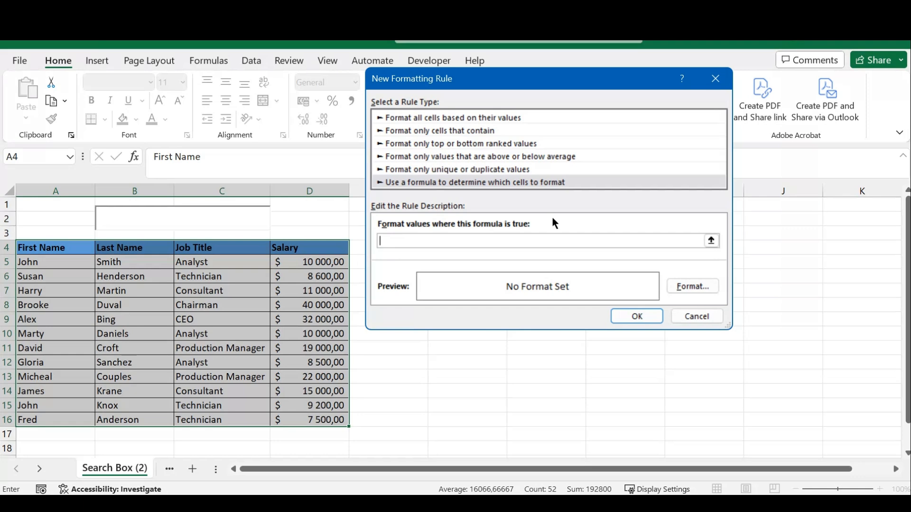
pyautogui.write('=and(search(')
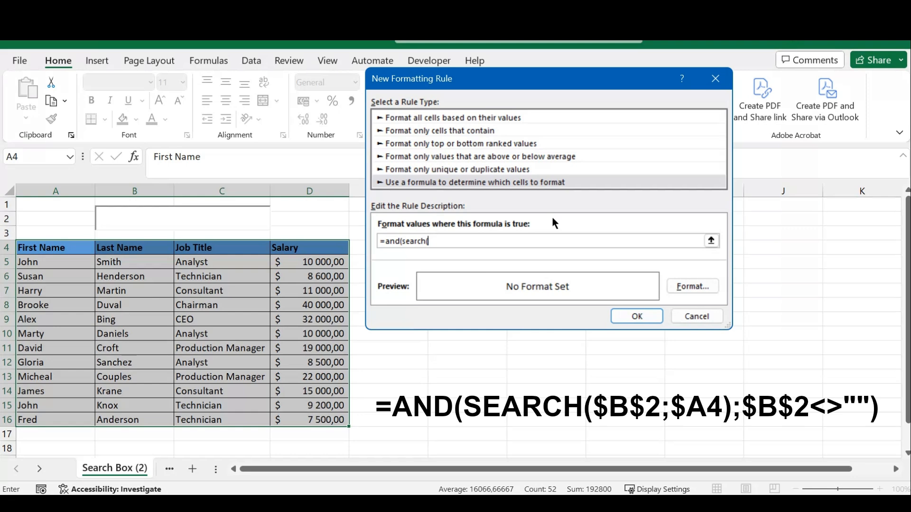
pyautogui.write('b2')
pyautogui.press('F4')
pyautogui.write(';')
pyautogui.write('a4')
pyautogui.write(');$B$2<>"')
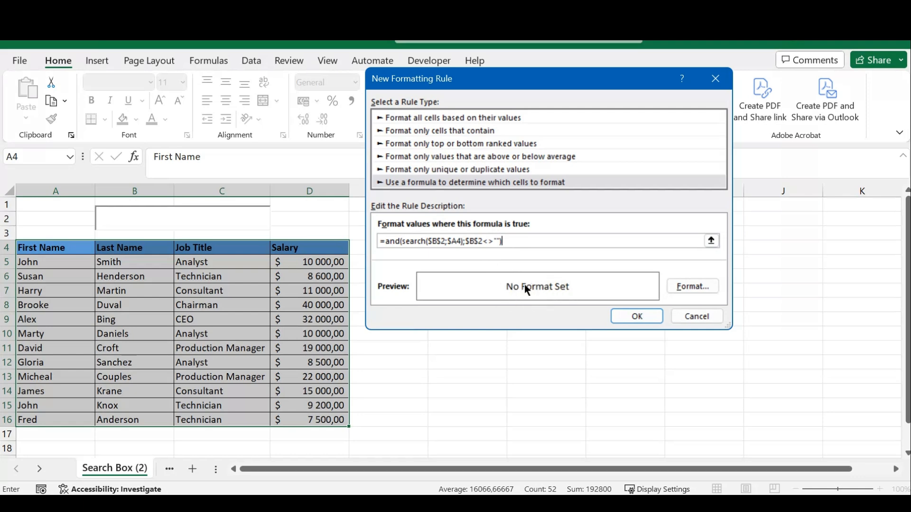
# - Format the new rule's matches with bold text and an orange fill, and save the conditional formatting rule
pyautogui.click(692, 288)
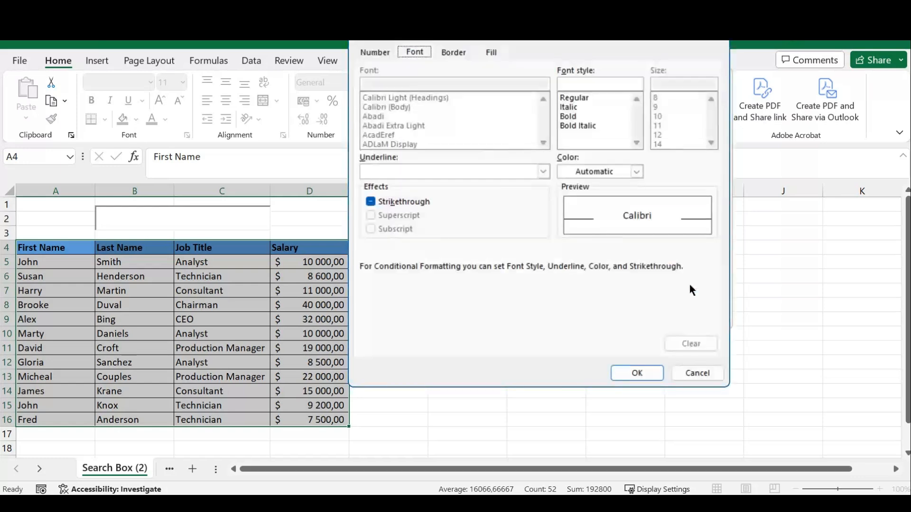
pyautogui.moveTo(534, 27); pyautogui.dragTo(557, 68)
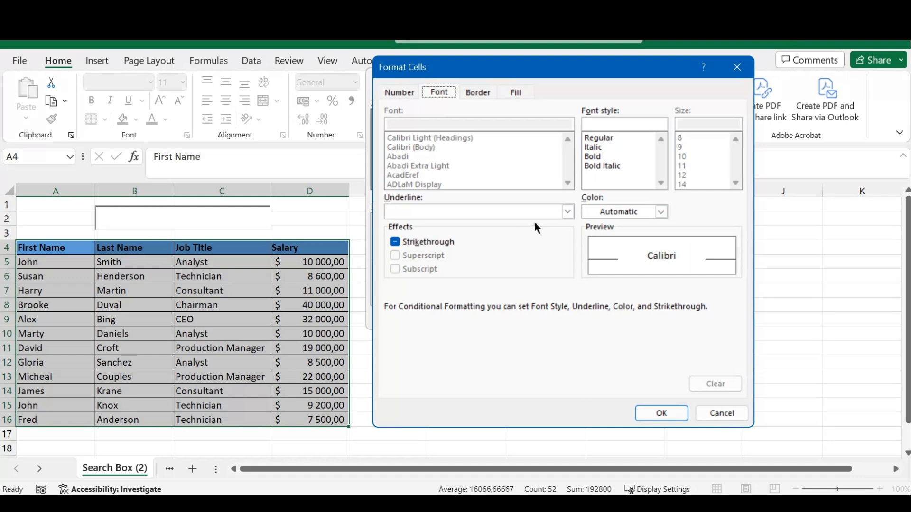
pyautogui.click(609, 157)
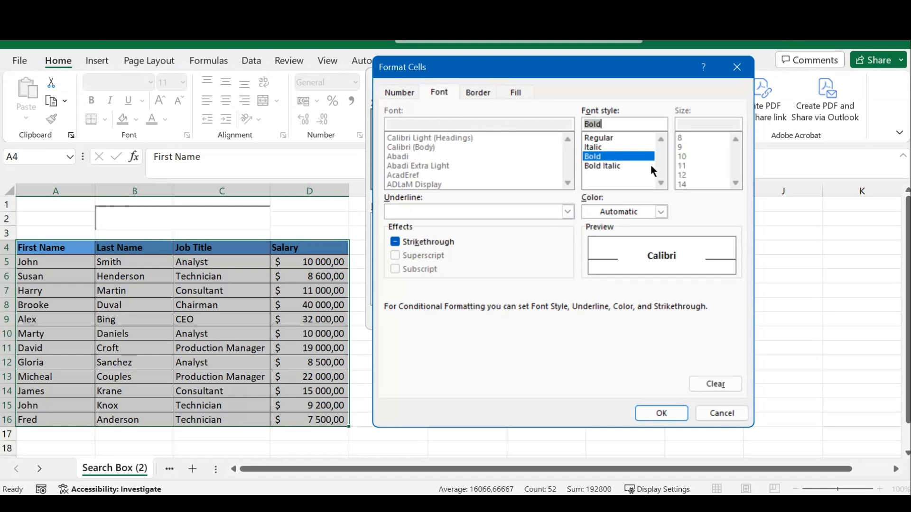
pyautogui.click(516, 92)
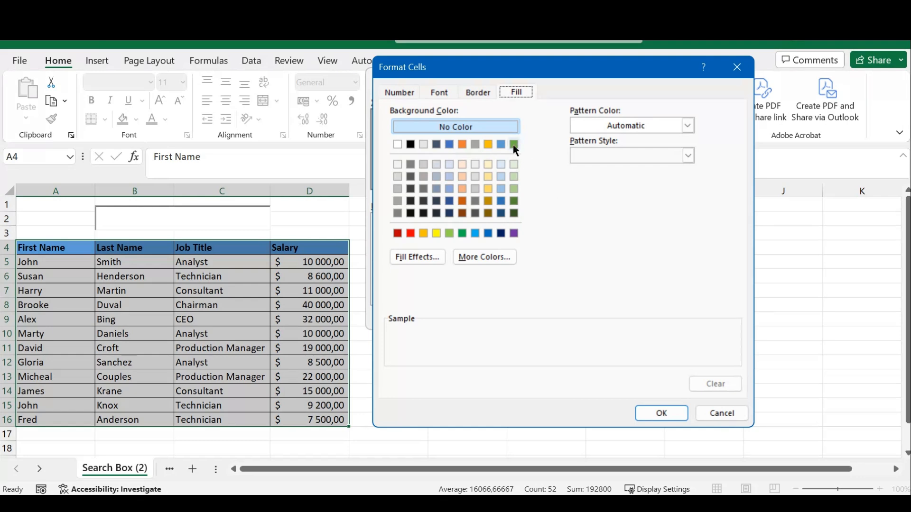
pyautogui.click(461, 144)
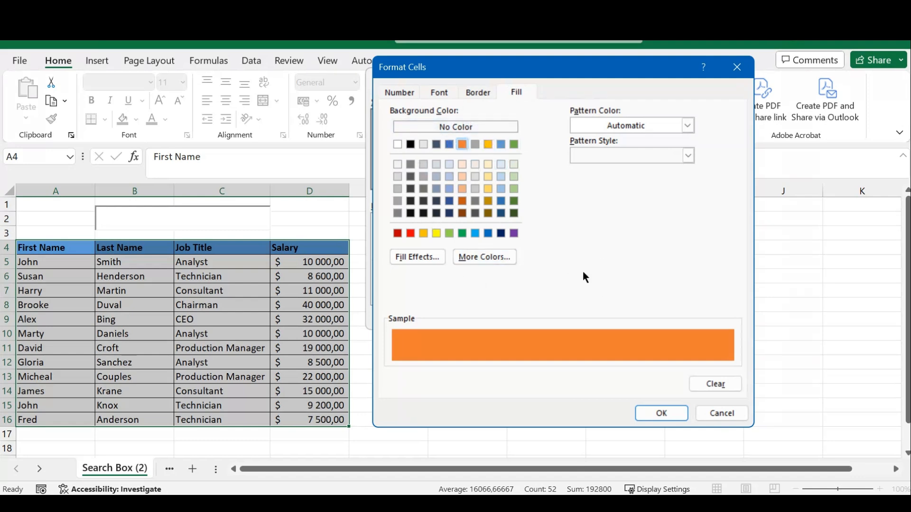
pyautogui.click(662, 416)
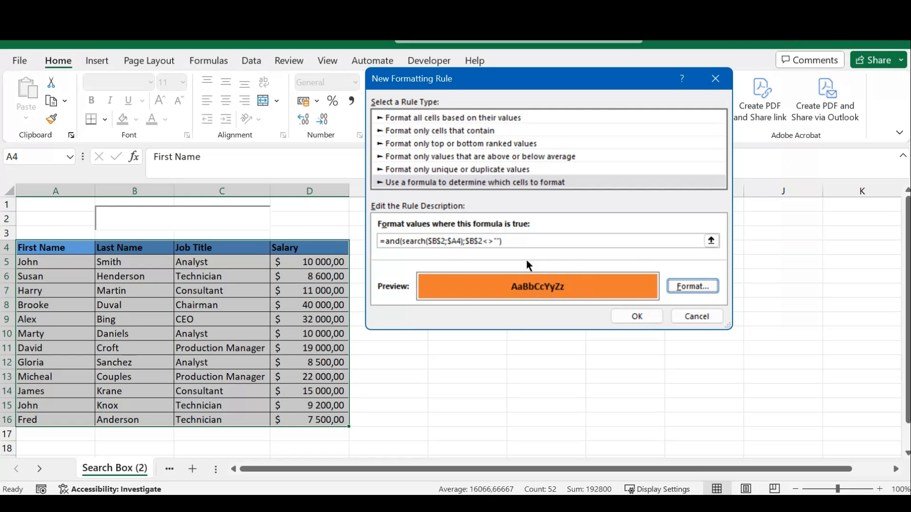
pyautogui.click(644, 317)
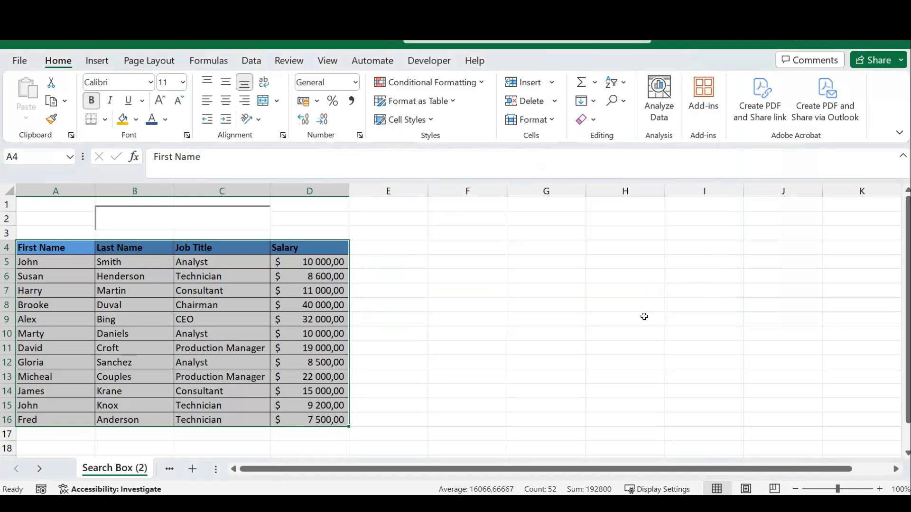
pyautogui.click(385, 269)
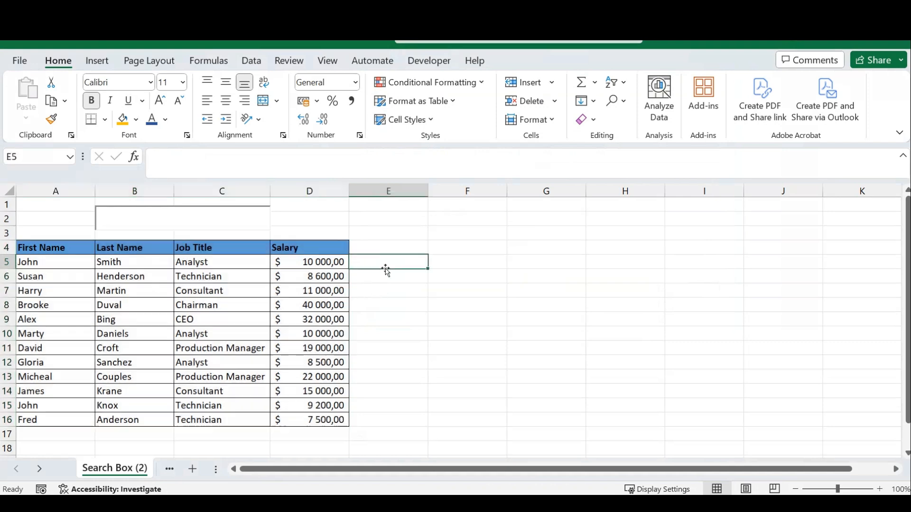
# - Test the search box with the first name from A5, entering its initial letter before completing it, and clear the box
pyautogui.click(127, 219)
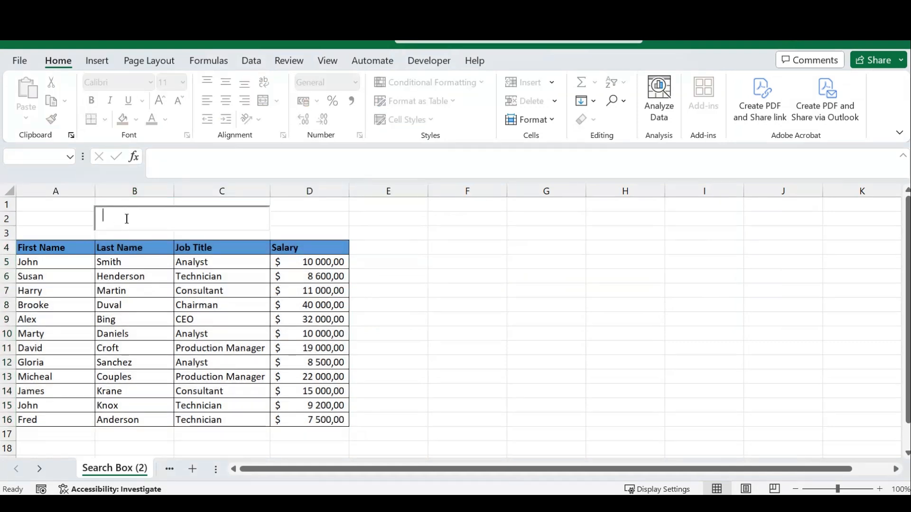
pyautogui.write('j')
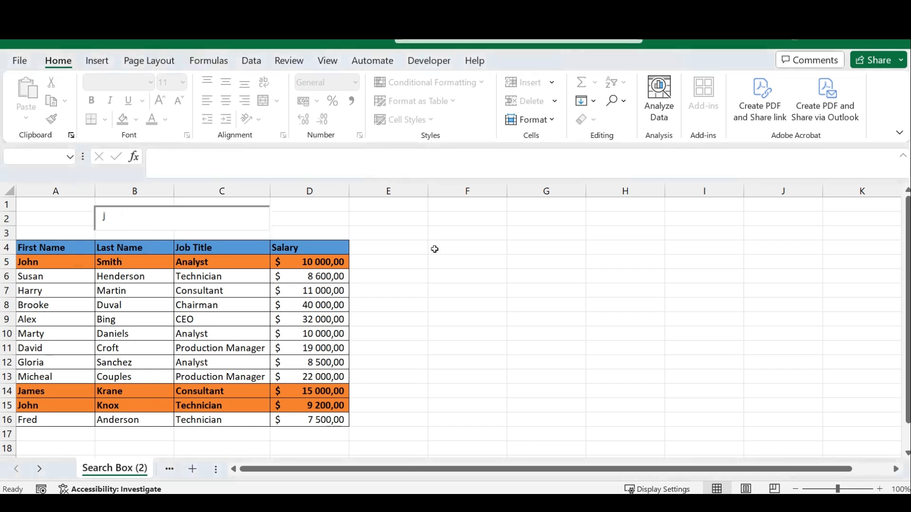
pyautogui.write('ohn')
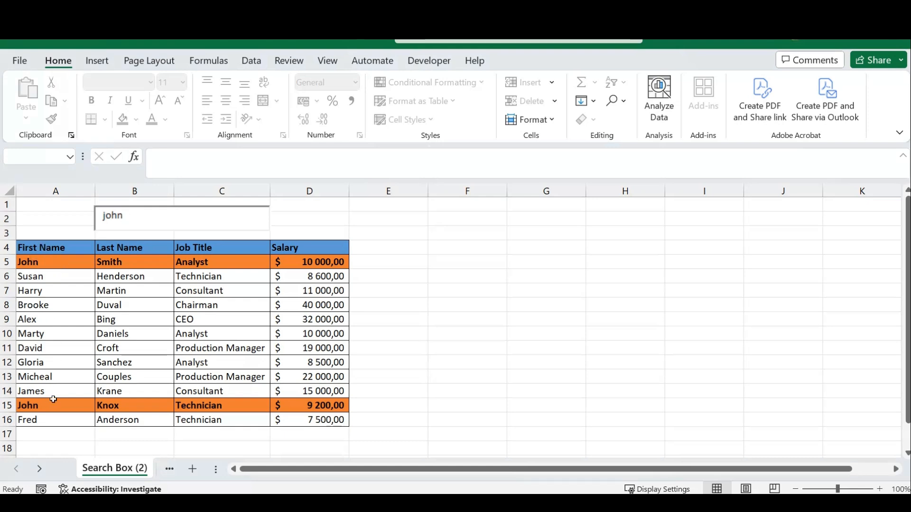
pyautogui.press('BackSpace')
pyautogui.press('BackSpace')
pyautogui.press('BackSpace')
pyautogui.press('BackSpace')
# - Test the search box with the first four letters of the first name in A6, and clear the box
pyautogui.write('susa')
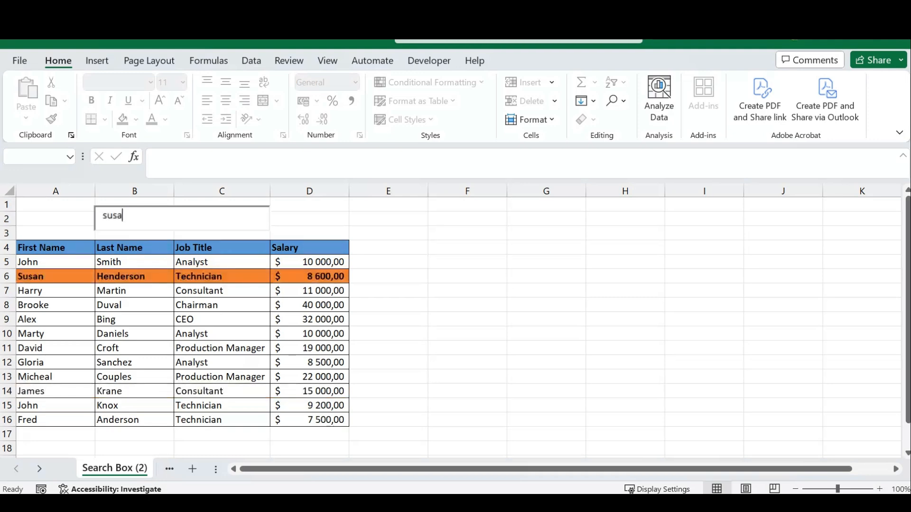
pyautogui.press('BackSpace')
pyautogui.press('BackSpace')
pyautogui.press('BackSpace')
pyautogui.press('BackSpace')
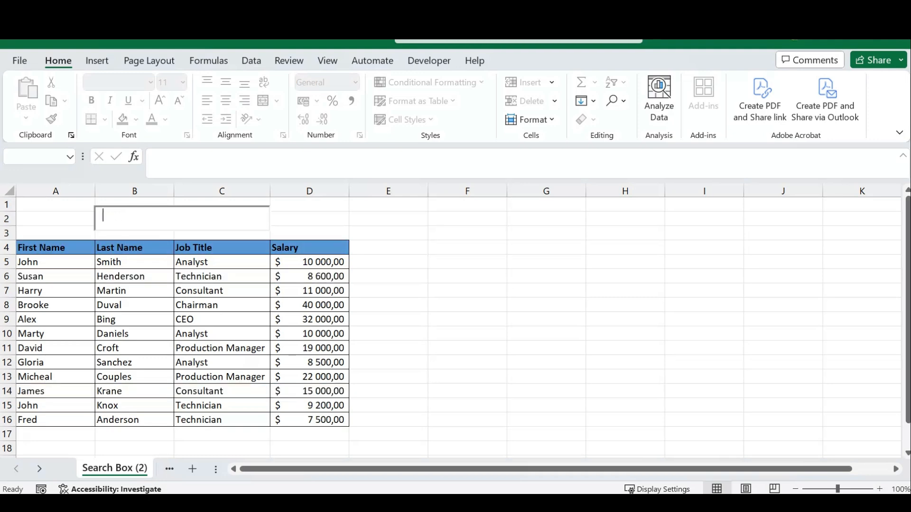
pyautogui.moveTo(397, 309); pyautogui.dragTo(399, 314)
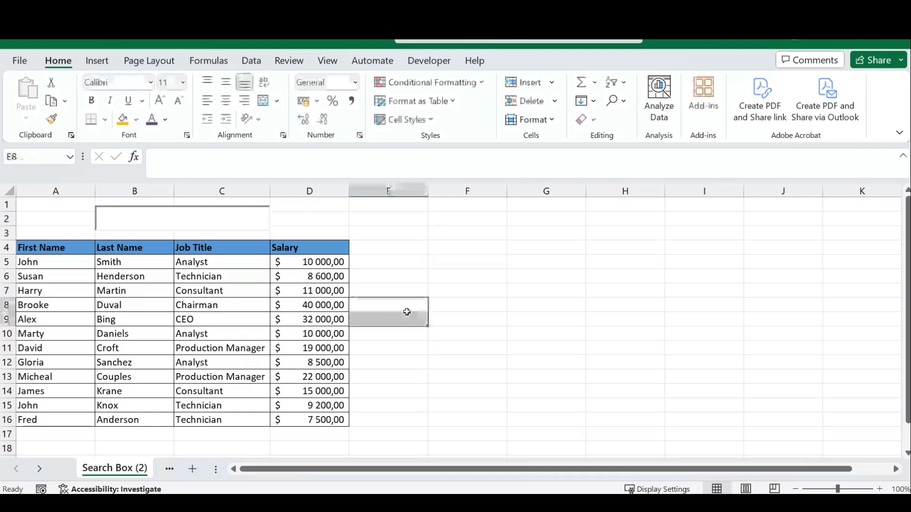
pyautogui.click(394, 289)
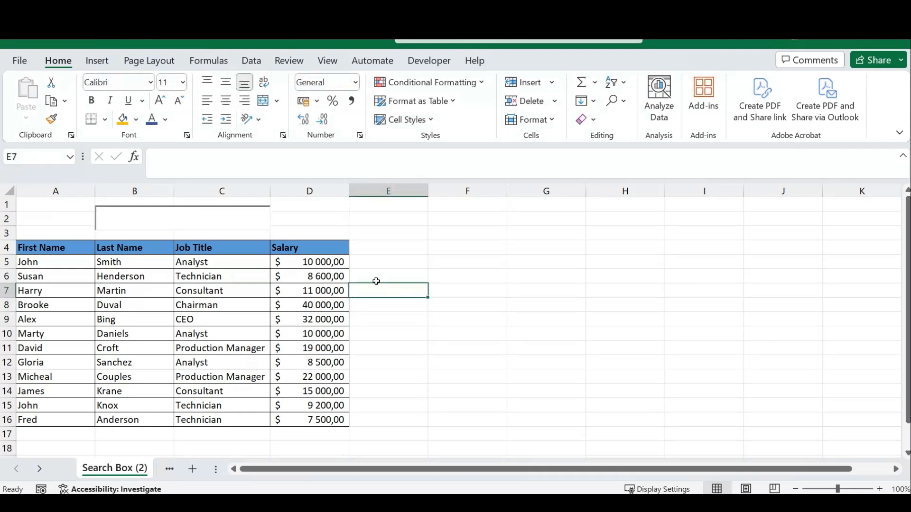
# - Test whether the single-column rule finds the last name from B5 in the search box, and clear the box
pyautogui.click(128, 220)
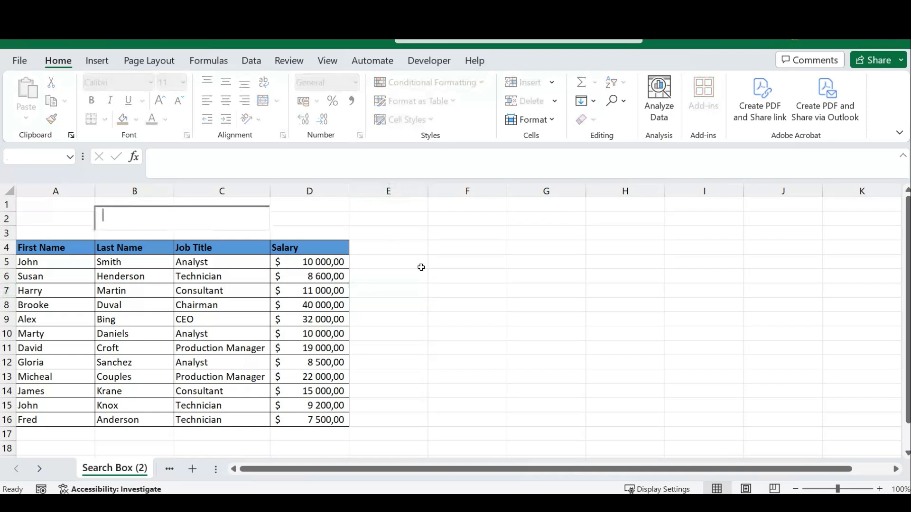
pyautogui.write('smith')
pyautogui.press('BackSpace')
pyautogui.press('BackSpace')
pyautogui.press('BackSpace')
pyautogui.press('BackSpace')
pyautogui.press('BackSpace')
pyautogui.click(408, 309)
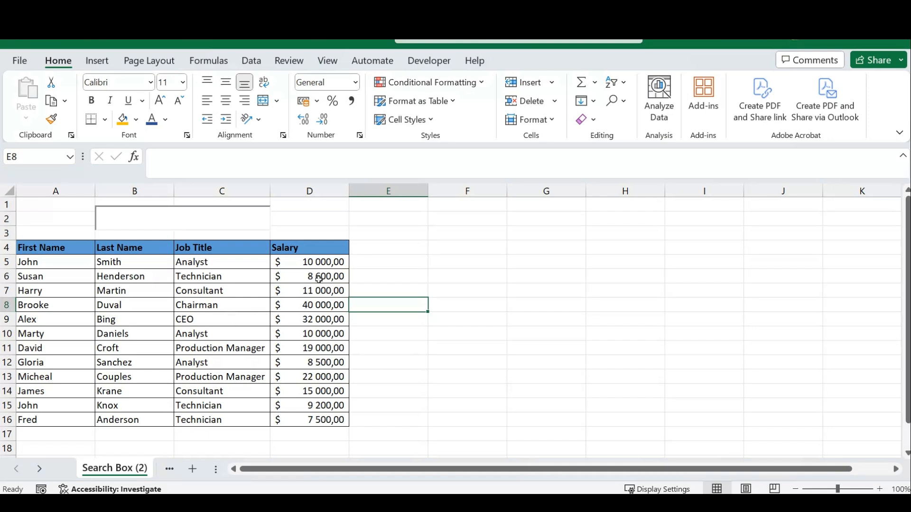
# - Show this worksheet's conditional formatting rules and duplicate the search rule twice
pyautogui.click(481, 81)
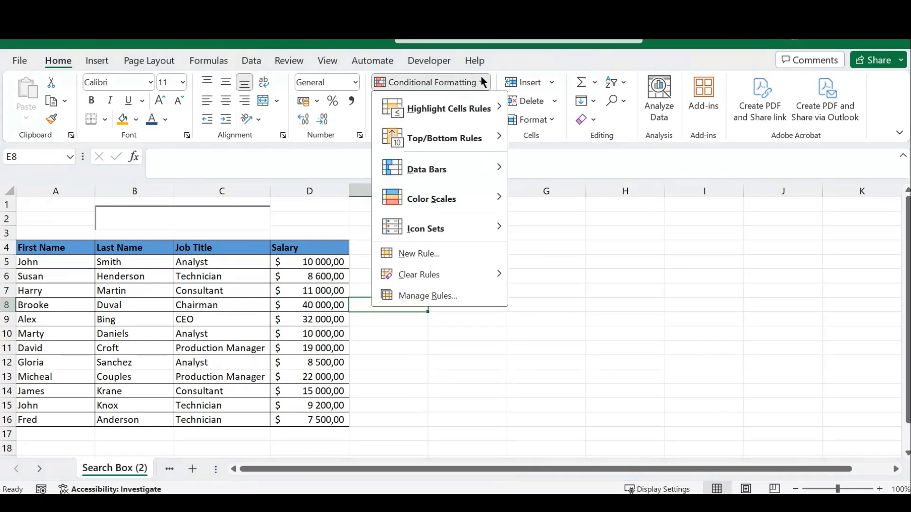
pyautogui.click(419, 293)
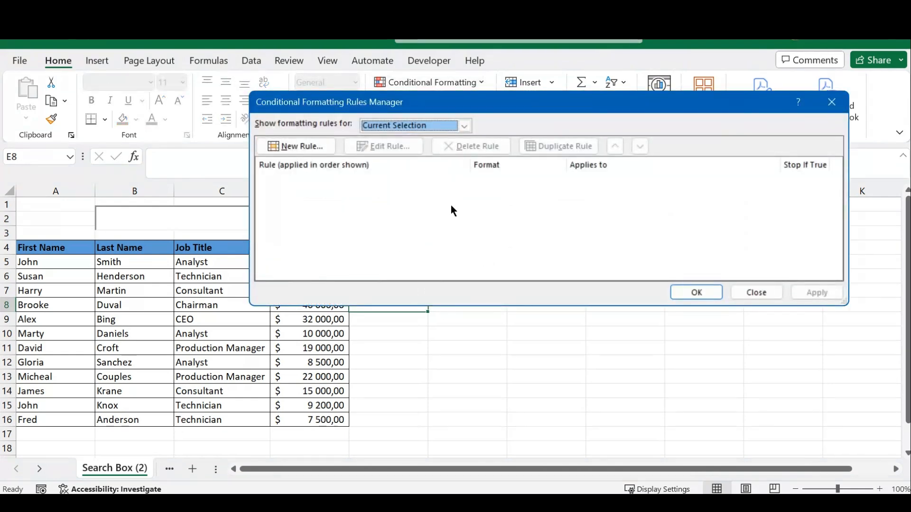
pyautogui.click(463, 125)
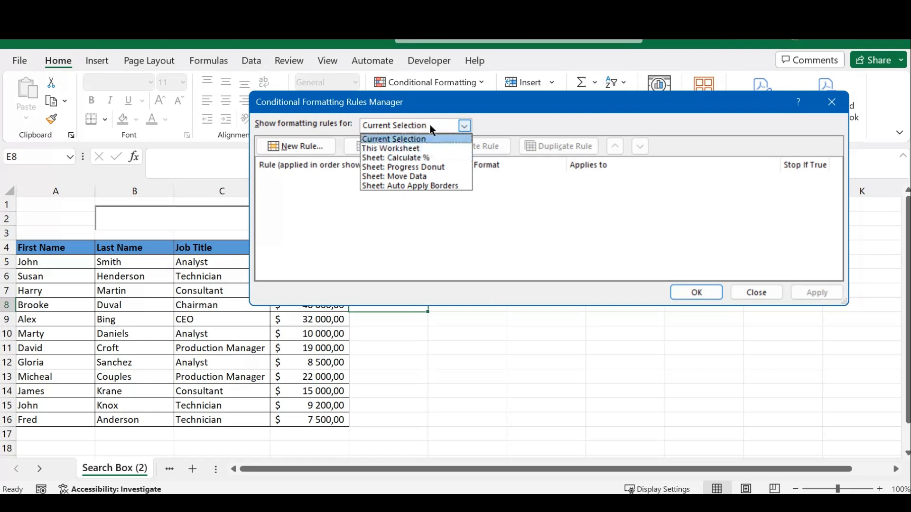
pyautogui.click(393, 149)
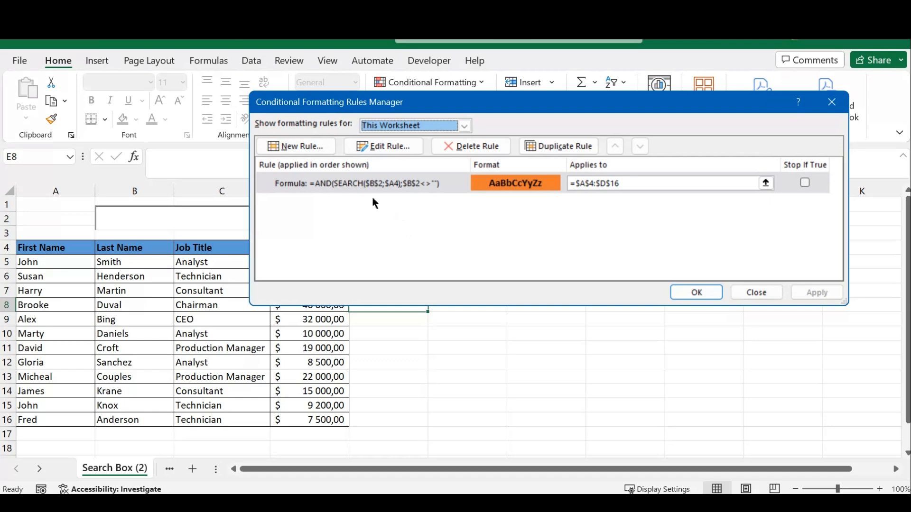
pyautogui.click(383, 185)
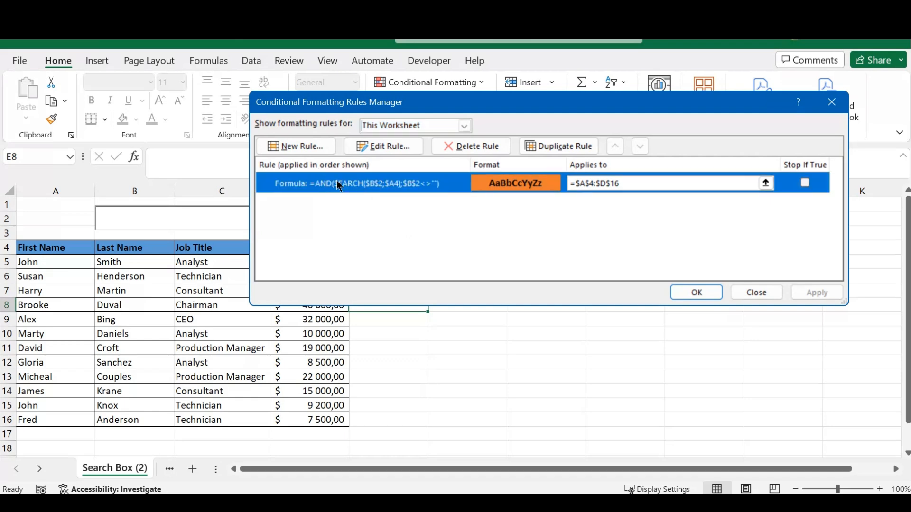
pyautogui.click(566, 148)
pyautogui.click(565, 147)
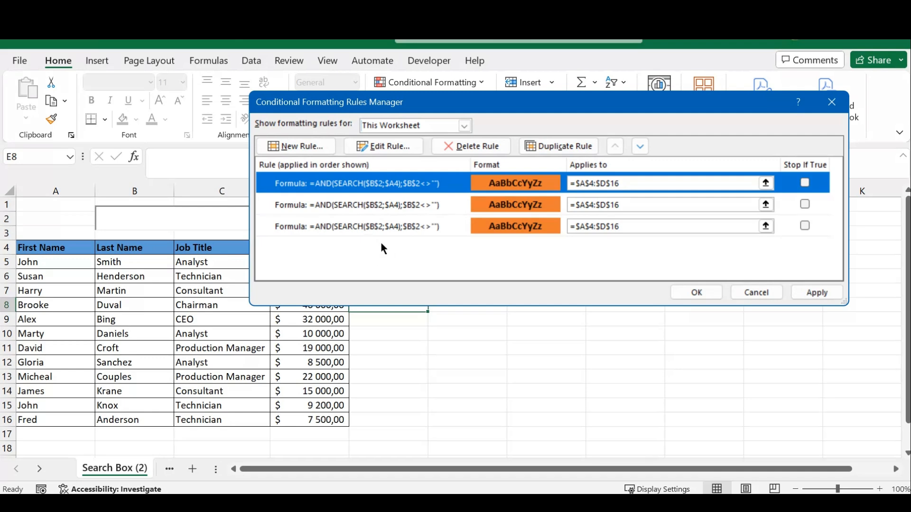
# - Change the second rule's formula to search the Last Name column: =AND(SEARCH($B$2;$B4);$B$2<>"")
pyautogui.click(394, 208)
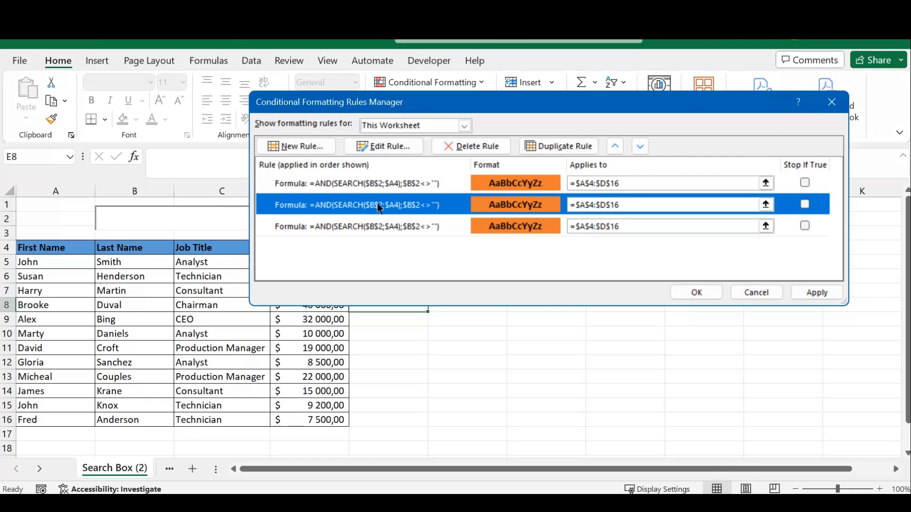
pyautogui.click(392, 151)
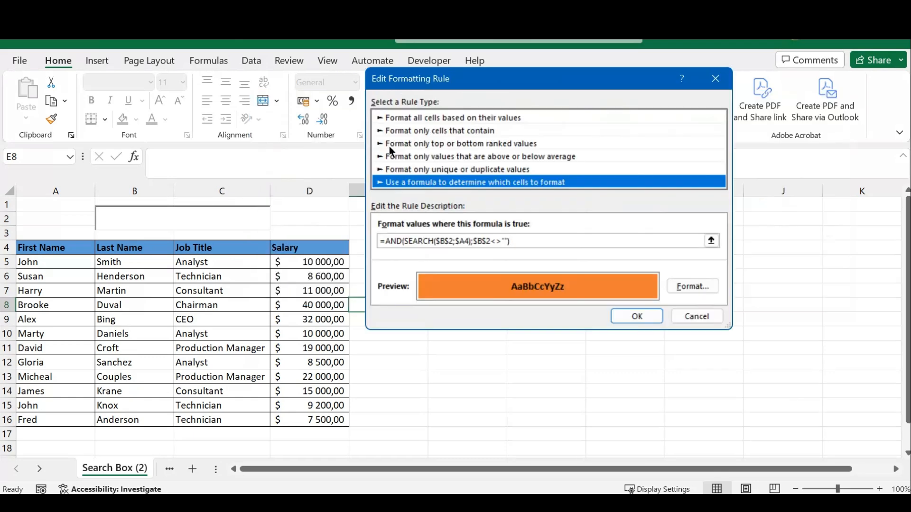
pyautogui.click(463, 241)
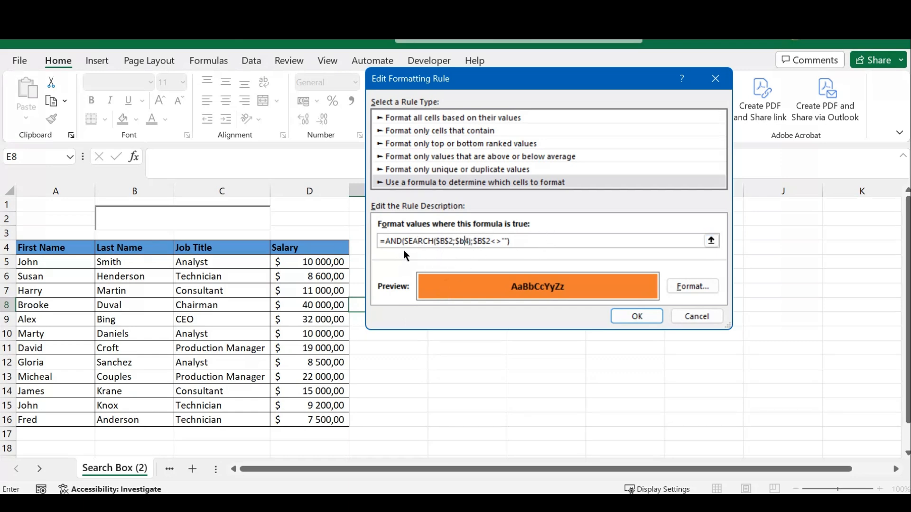
pyautogui.click(637, 318)
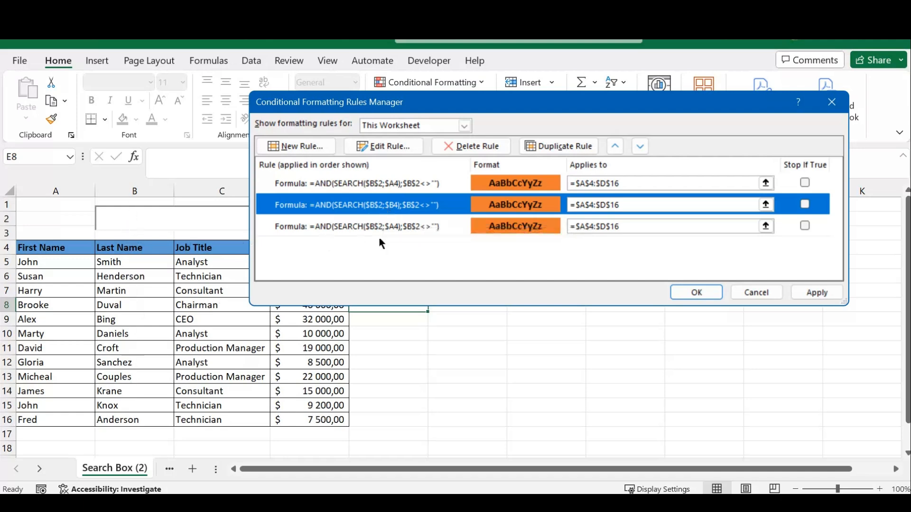
# - Change the third rule's formula to =AND(SEARCH($B$2;$C4);$B$2<>"") for the Job Title column, and apply all the rules
pyautogui.click(391, 229)
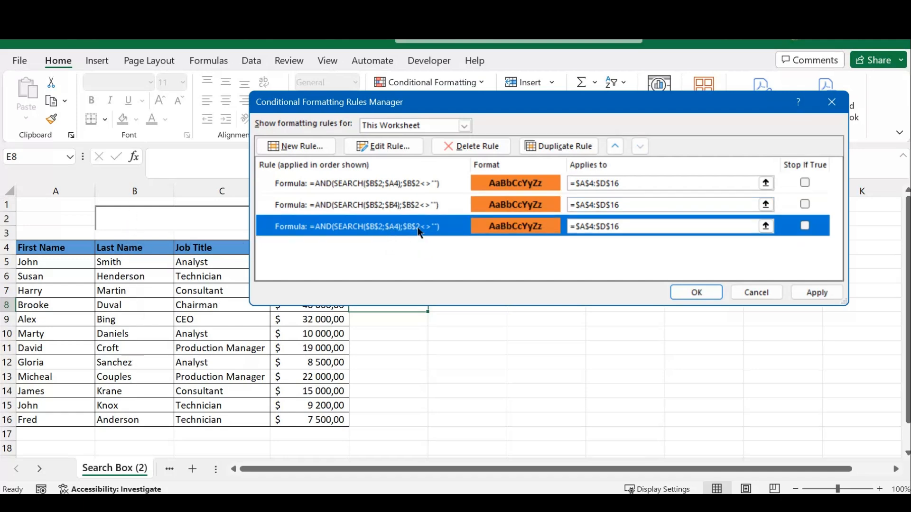
pyautogui.click(388, 147)
pyautogui.click(464, 243)
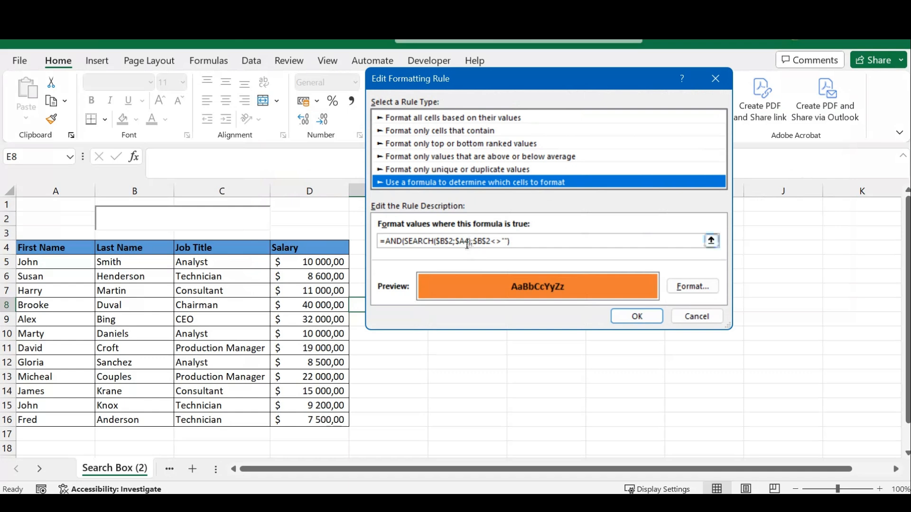
pyautogui.click(465, 243)
pyautogui.press('BackSpace')
pyautogui.write('c')
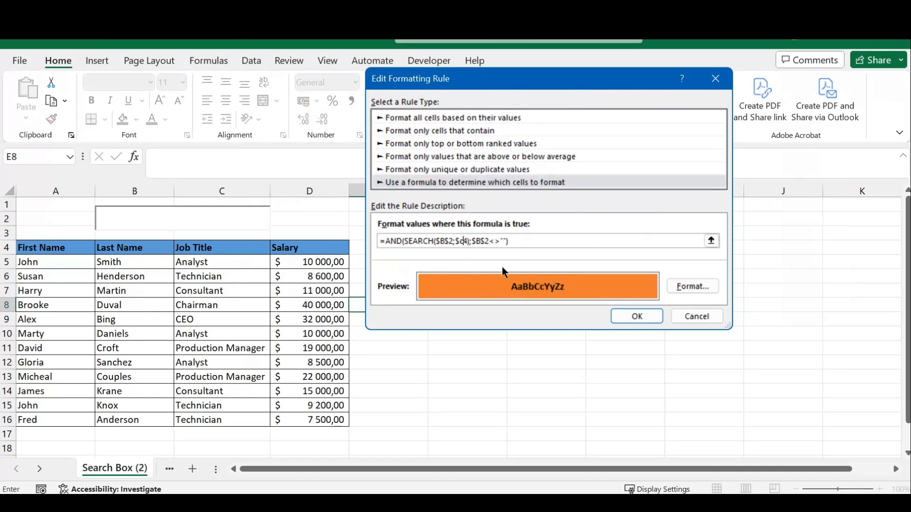
pyautogui.click(641, 315)
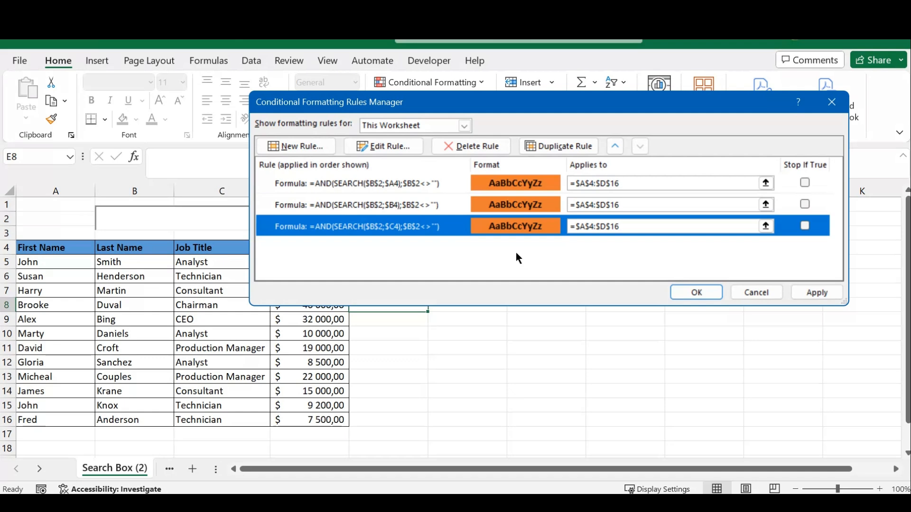
pyautogui.click(816, 293)
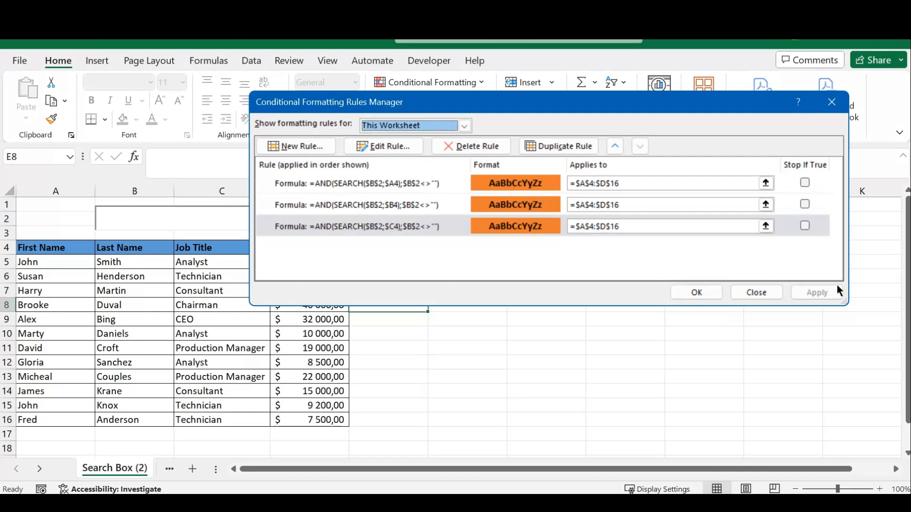
pyautogui.click(711, 294)
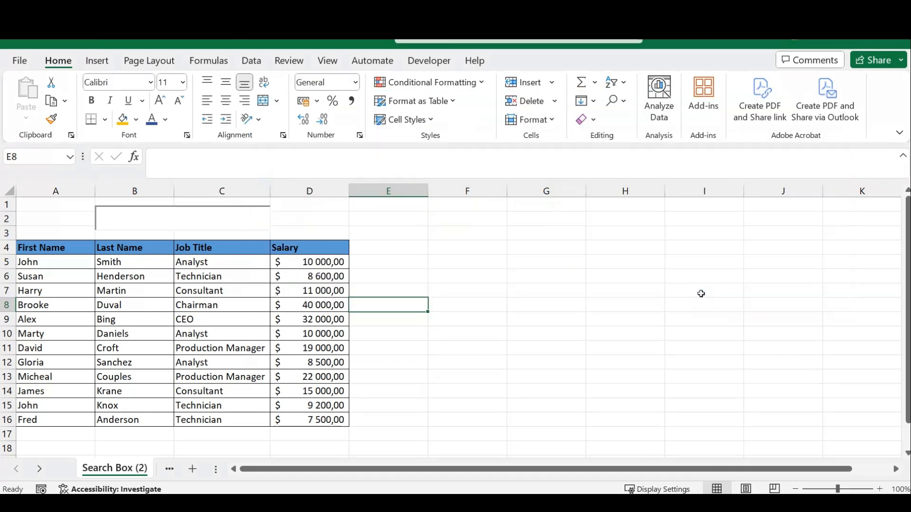
# - Test the three-column search with the last name from B5, clear the box, and enter the letter s
pyautogui.click(133, 220)
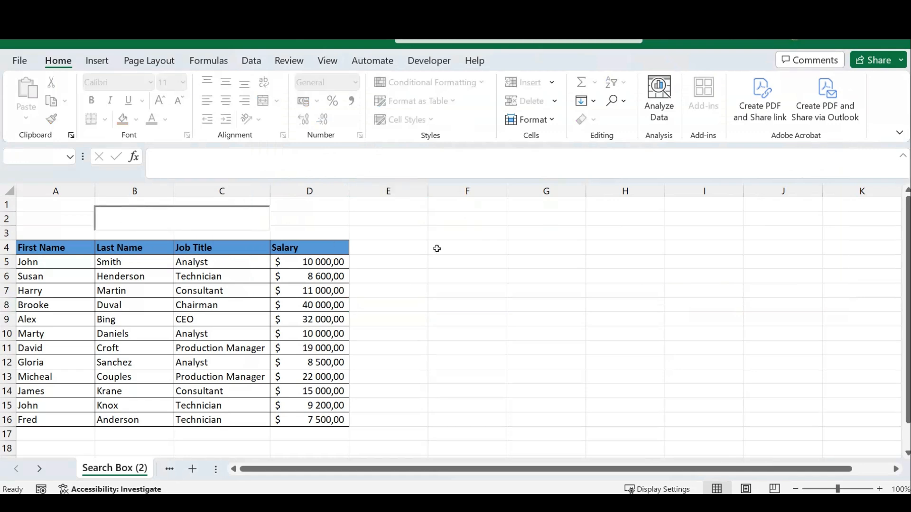
pyautogui.write('smith')
pyautogui.press('BackSpace')
pyautogui.press('BackSpace')
pyautogui.press('BackSpace')
pyautogui.press('BackSpace')
pyautogui.press('BackSpace')
pyautogui.write('s')
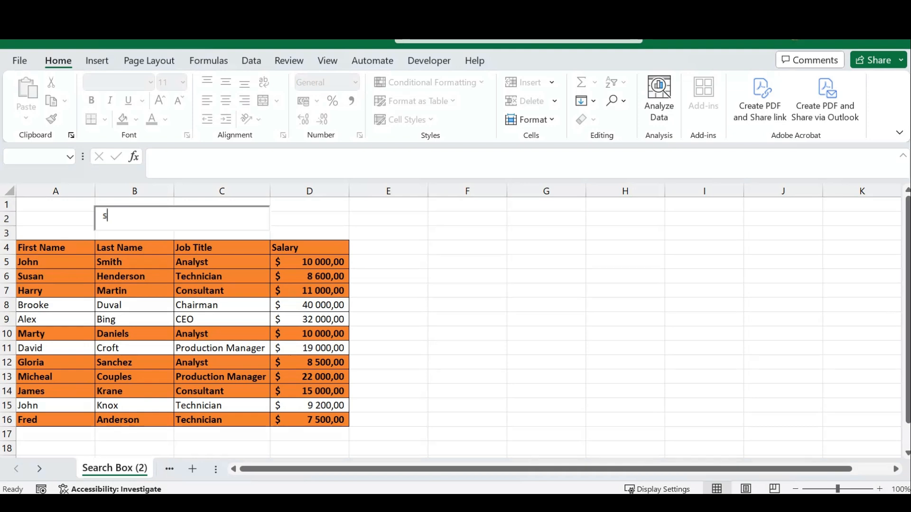
# - Test the search box with the opening letters of the last names in B5 and B8, clearing the box after each search
pyautogui.write('m')
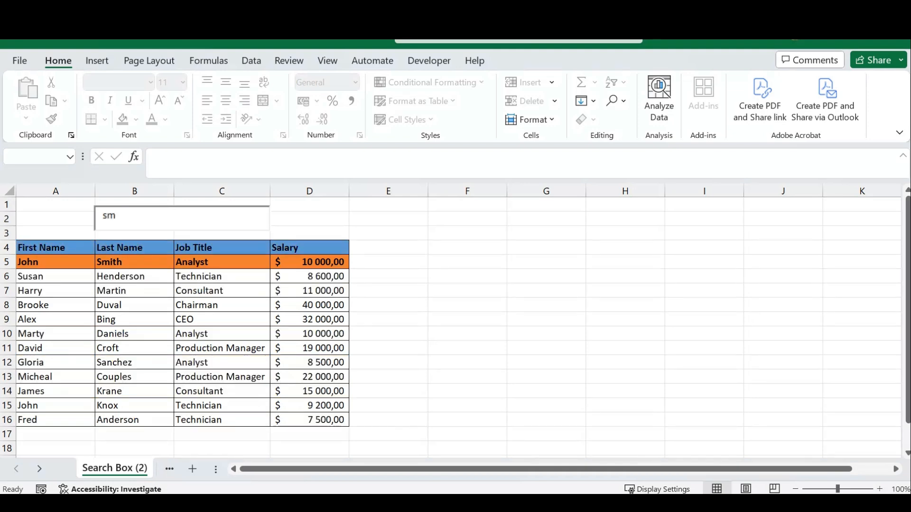
pyautogui.press('BackSpace')
pyautogui.press('BackSpace')
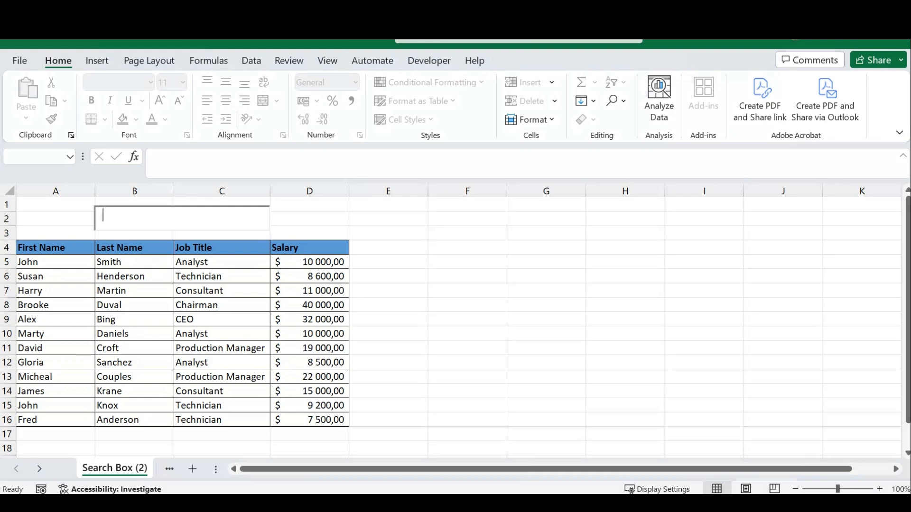
pyautogui.write('du')
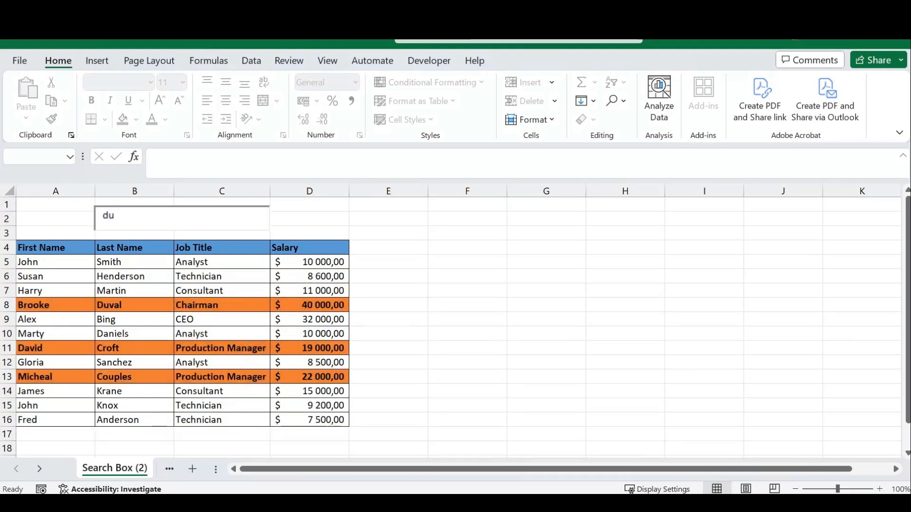
pyautogui.write('va')
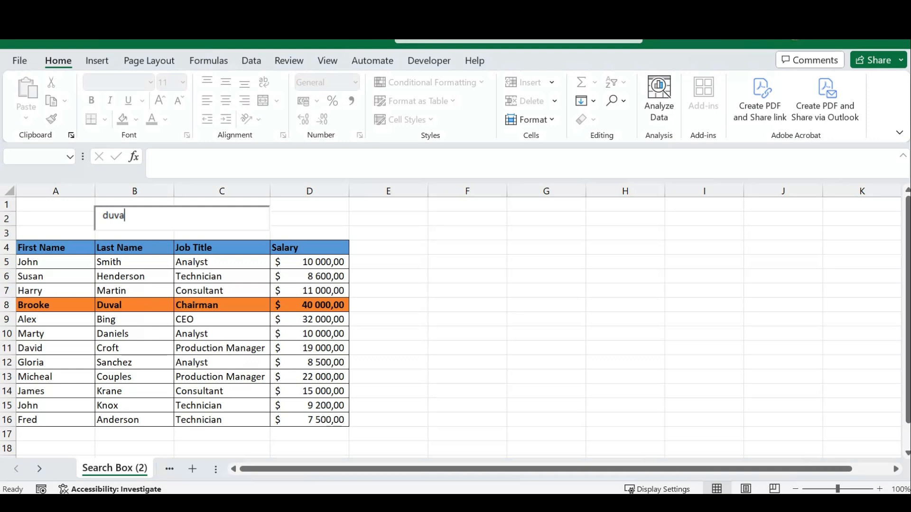
pyautogui.press('BackSpace')
pyautogui.press('BackSpace')
pyautogui.press('BackSpace')
pyautogui.press('BackSpace')
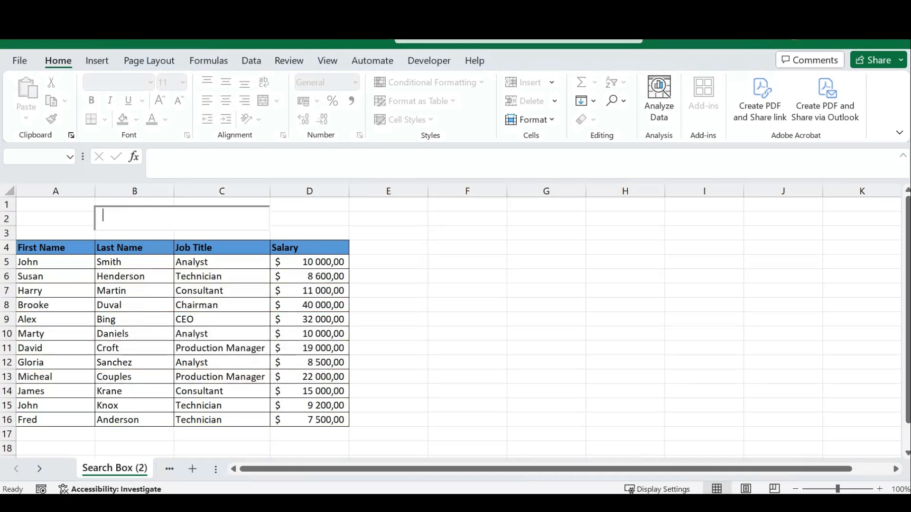
# - Search the table for the job title analyst and leave the search box
pyautogui.write('ana')
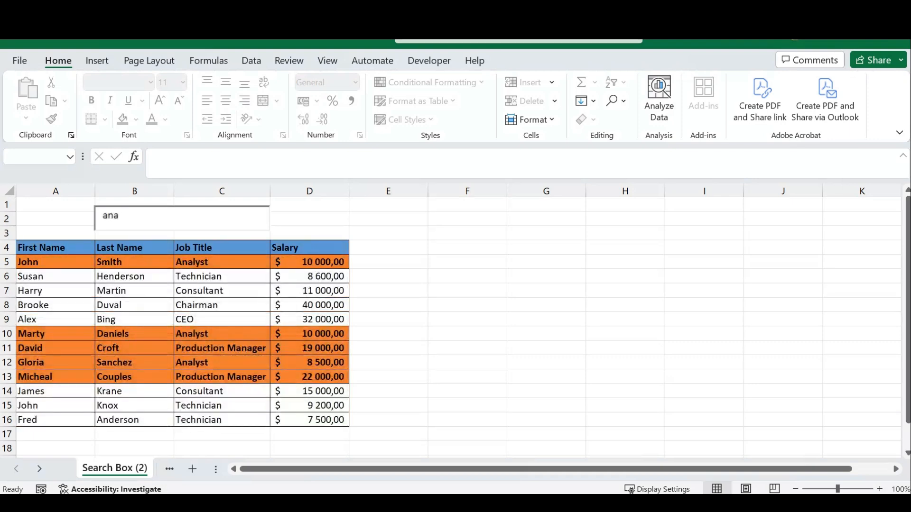
pyautogui.write('l')
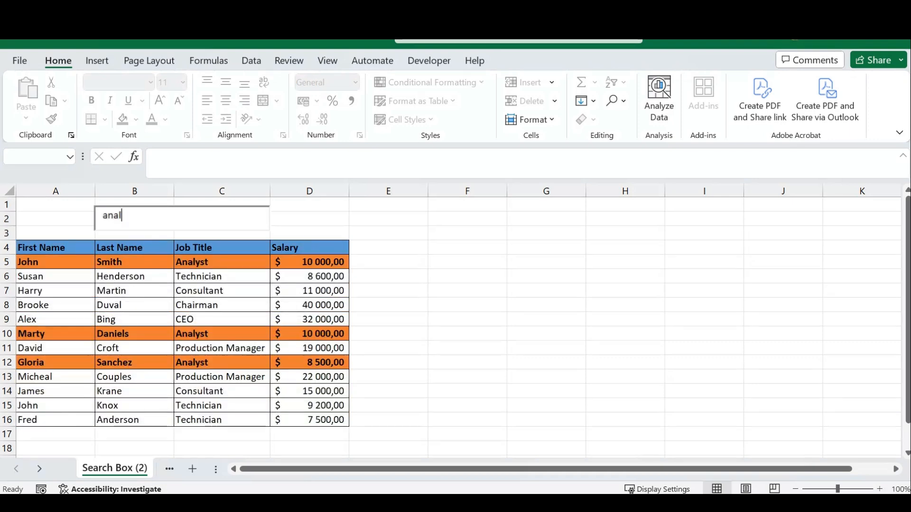
pyautogui.write('yst')
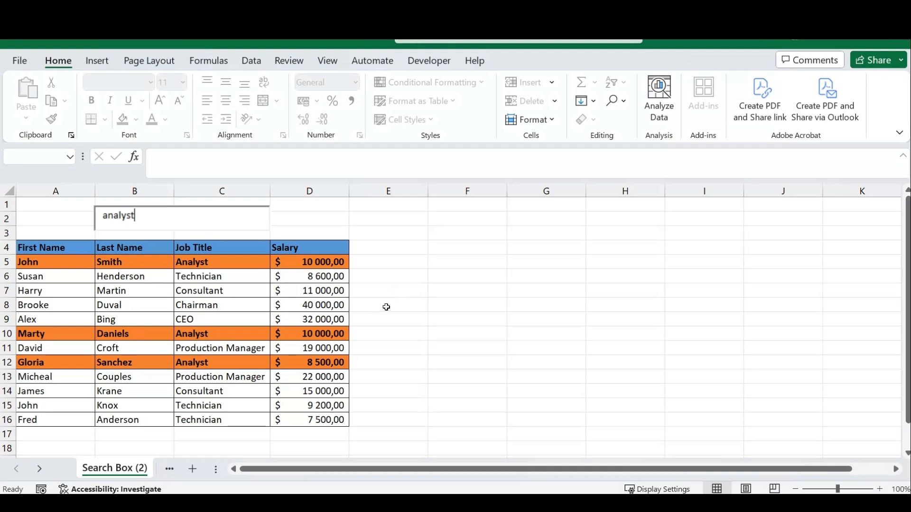
pyautogui.click(386, 308)
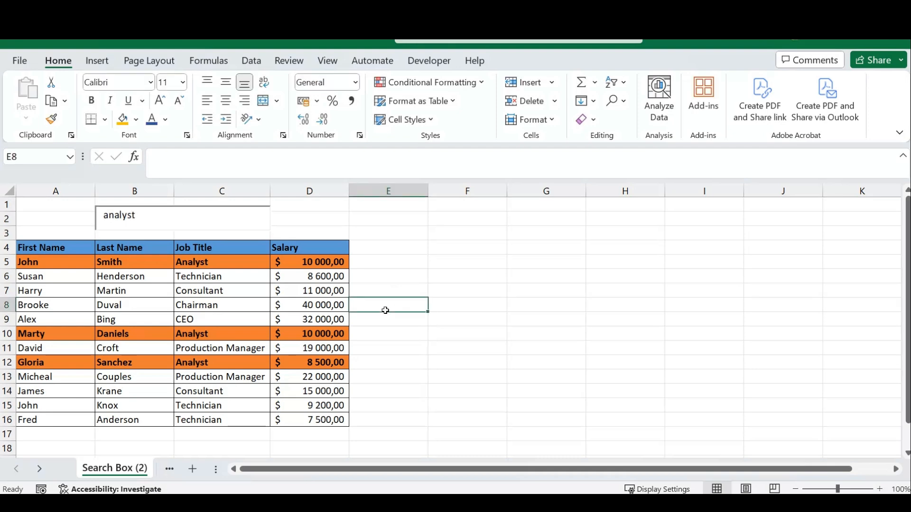
pyautogui.click(392, 292)
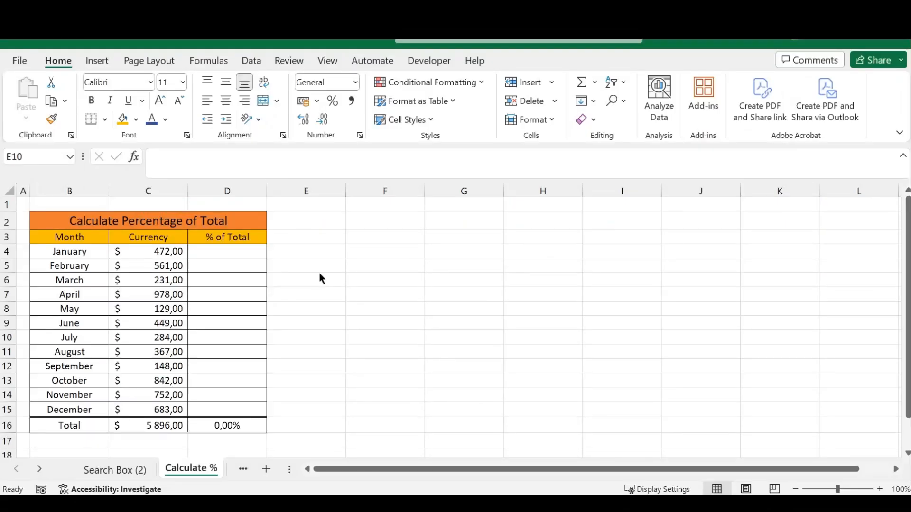
# - Try calculating January's share of the total in D4 with the formula =C4/C16, and undo the entry
pyautogui.click(229, 290)
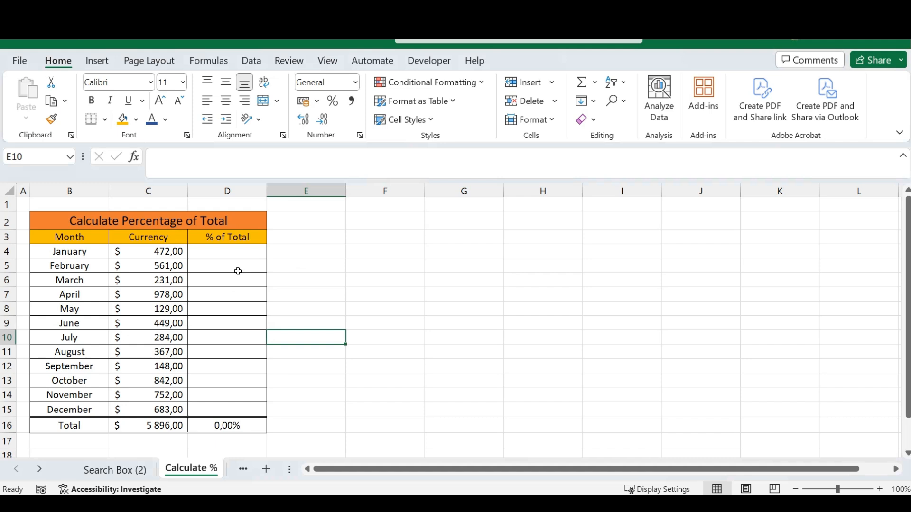
pyautogui.click(223, 255)
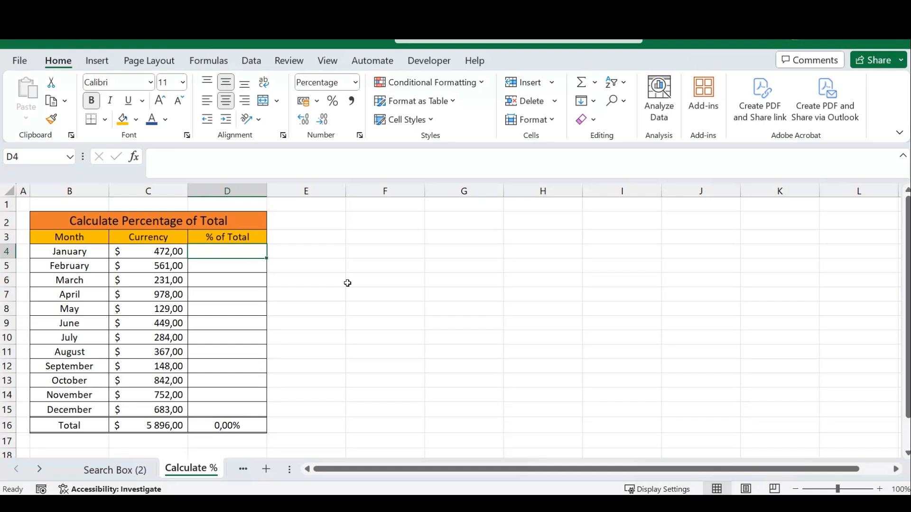
pyautogui.write('=')
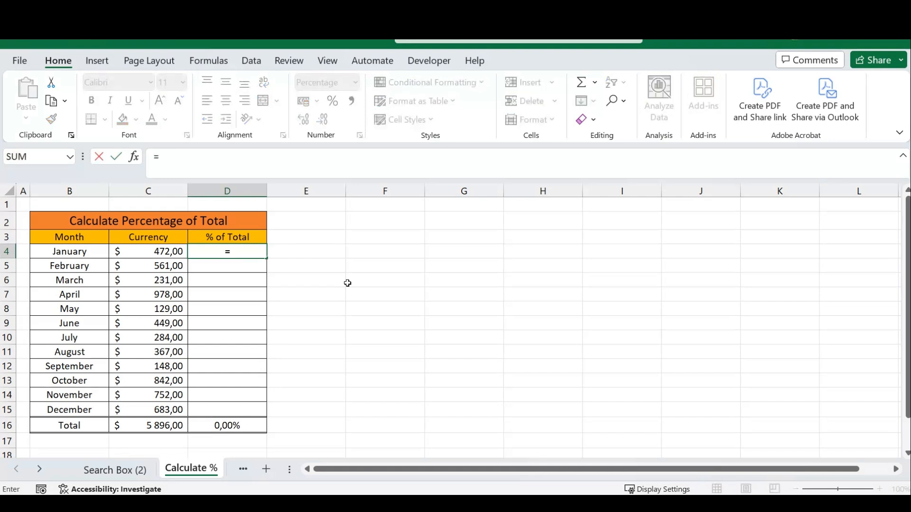
pyautogui.press('Left')
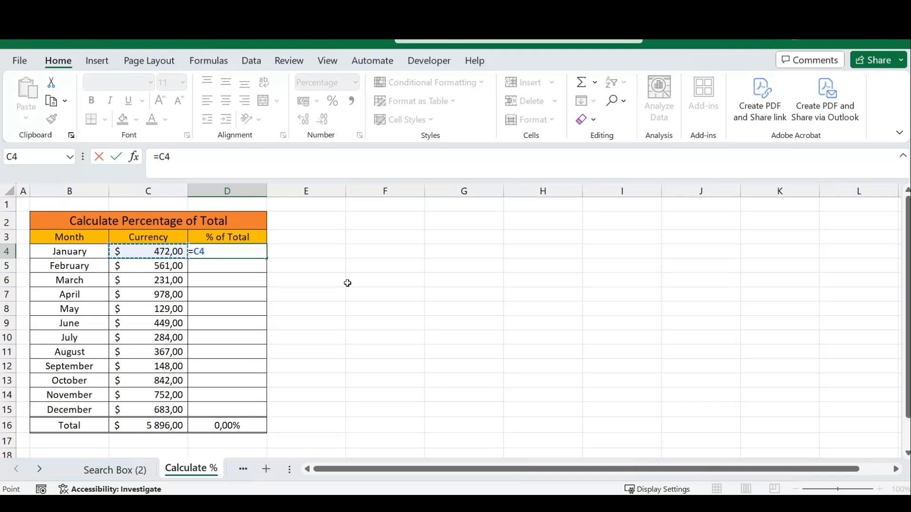
pyautogui.write('/')
pyautogui.click(159, 426)
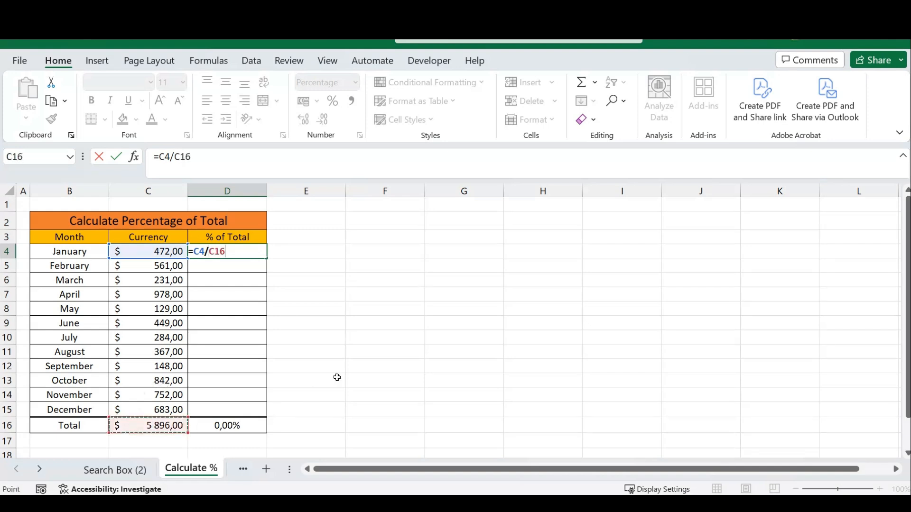
pyautogui.press('Return')
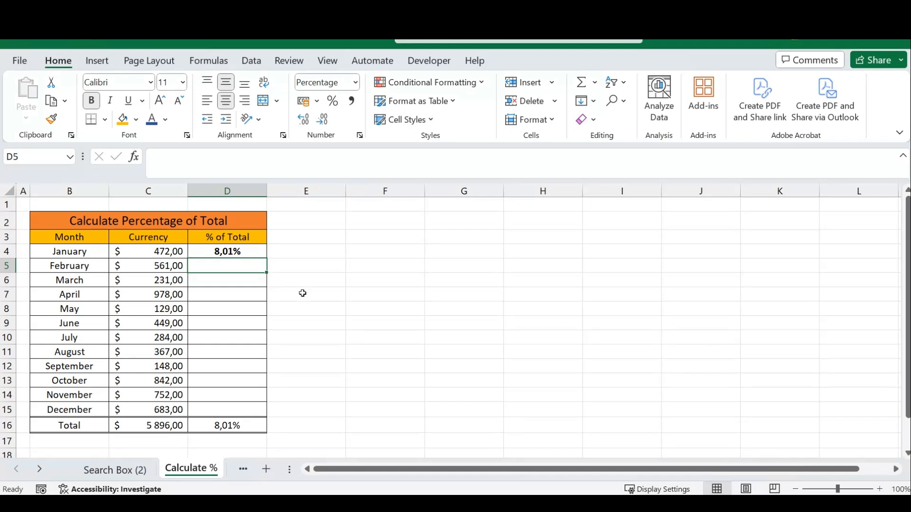
pyautogui.hotkey('ctrl', 'z')
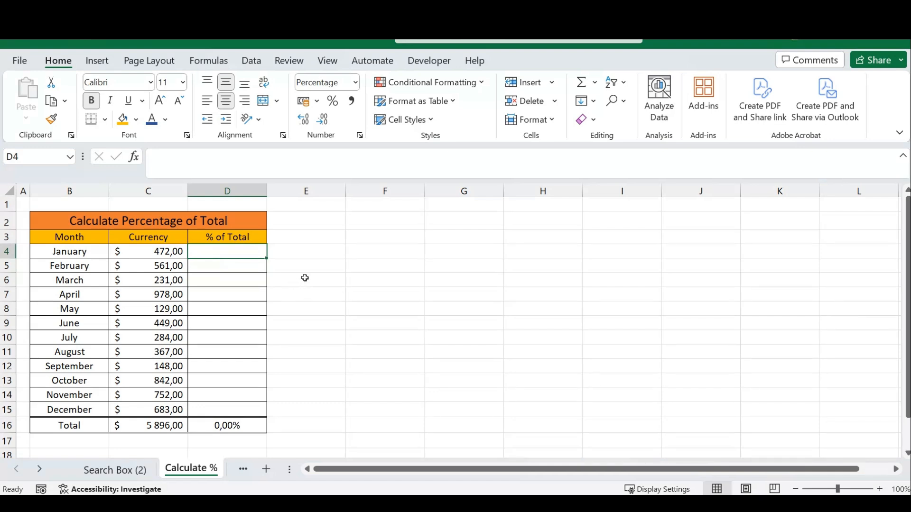
# - Check the formula behind the Currency column's total in C16
pyautogui.click(305, 279)
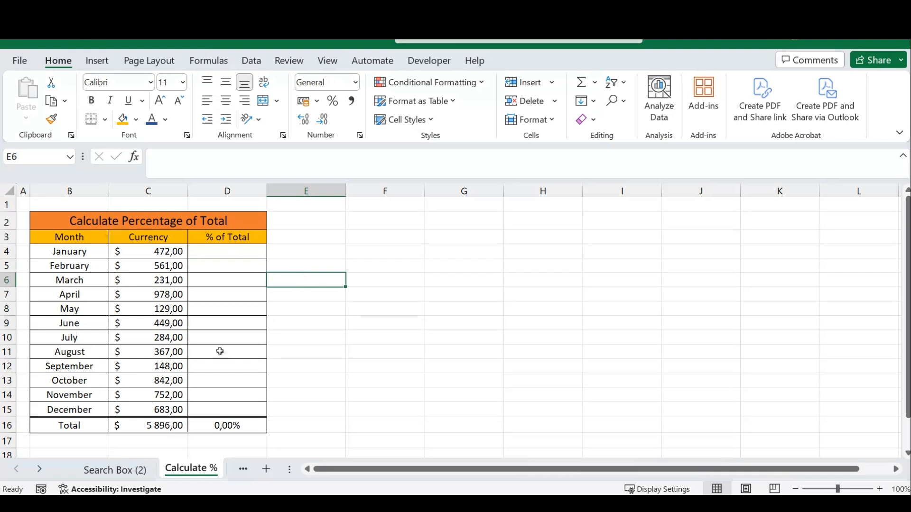
pyautogui.click(160, 425)
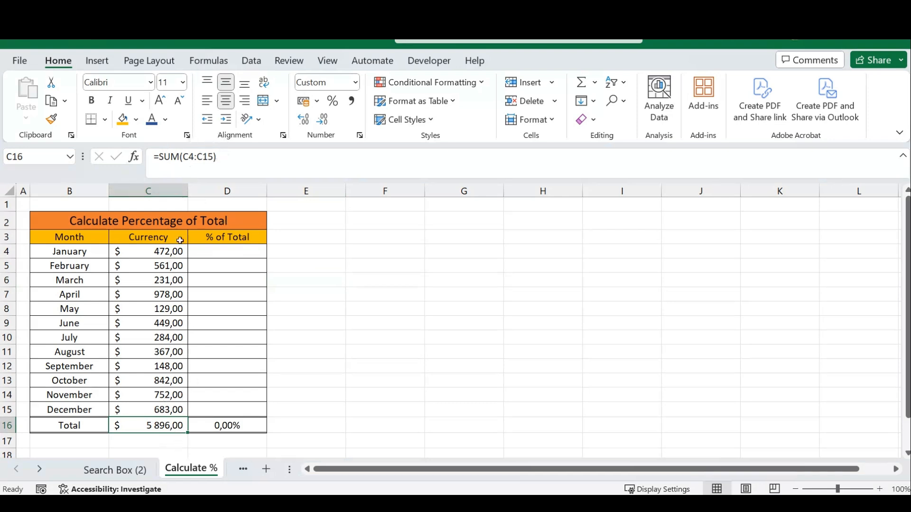
pyautogui.click(332, 384)
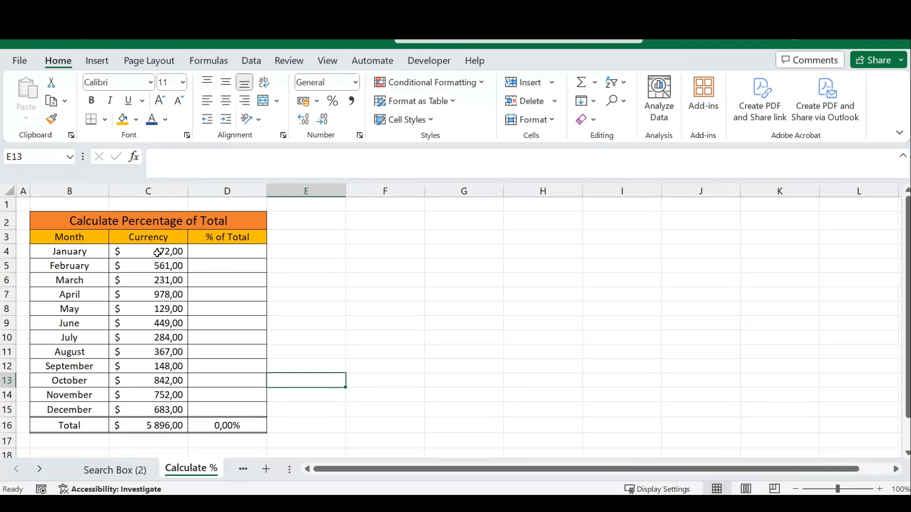
# - Fill the % of Total column for all months from C4:C15 using Quick Analysis with the column version of % Total
pyautogui.moveTo(159, 252); pyautogui.dragTo(159, 410)
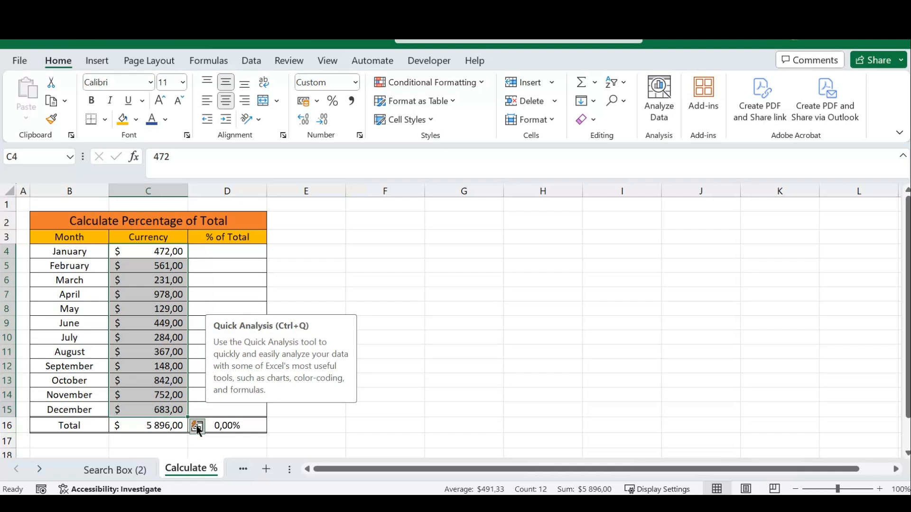
pyautogui.click(198, 428)
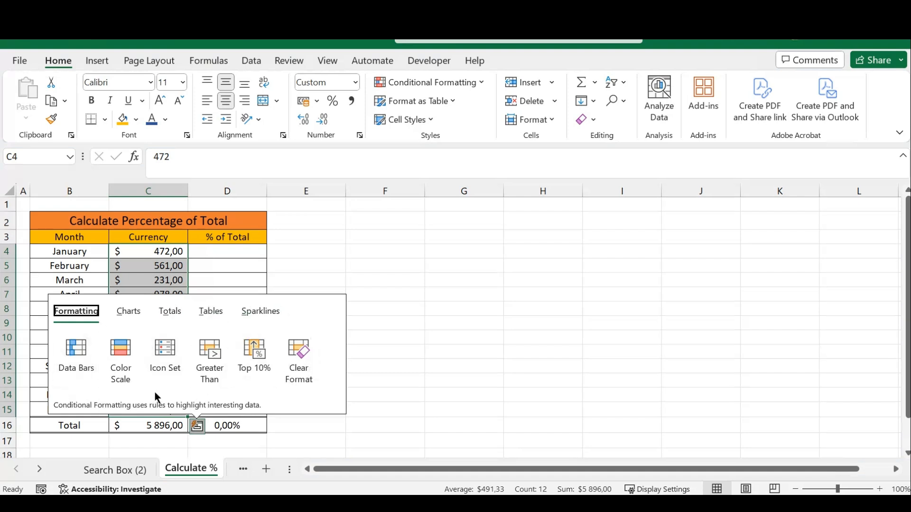
pyautogui.click(132, 312)
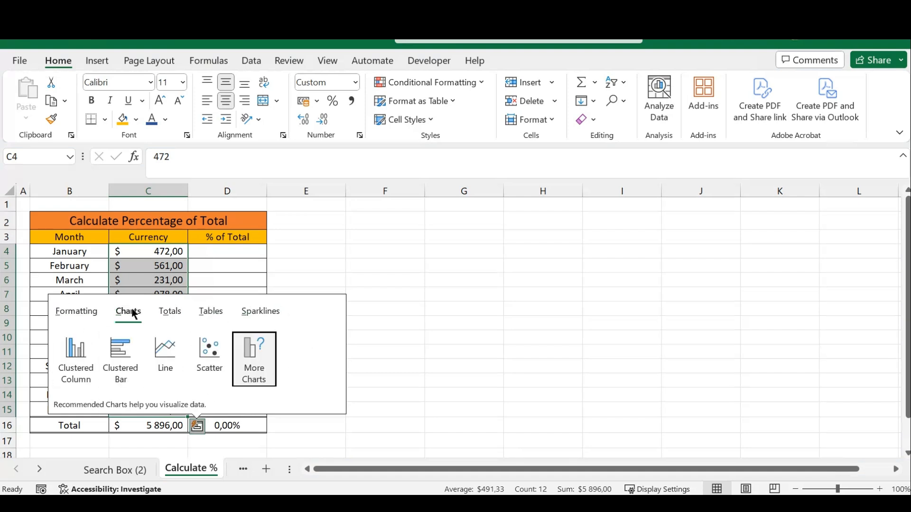
pyautogui.click(174, 311)
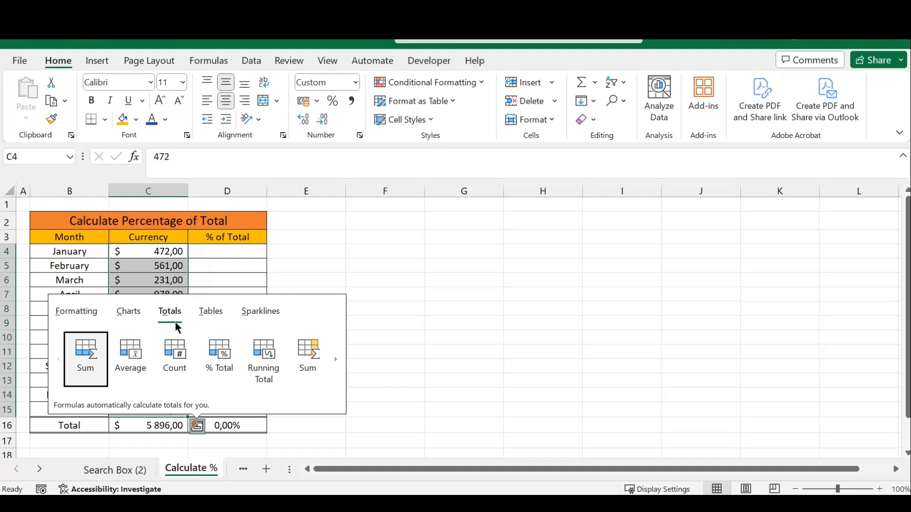
pyautogui.click(335, 361)
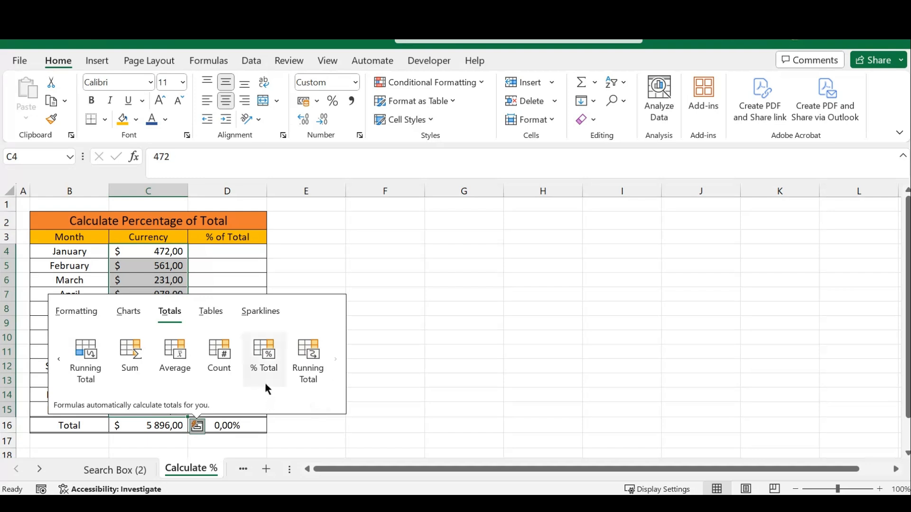
pyautogui.click(264, 355)
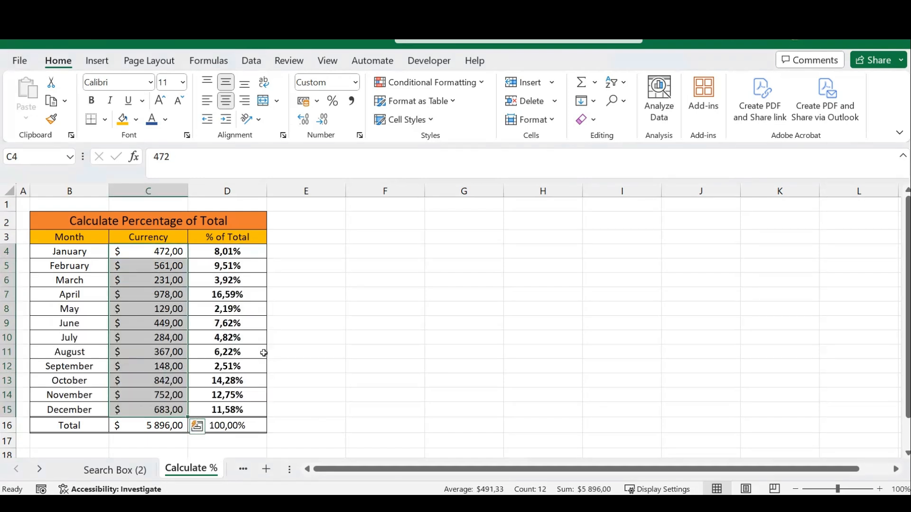
pyautogui.click(319, 335)
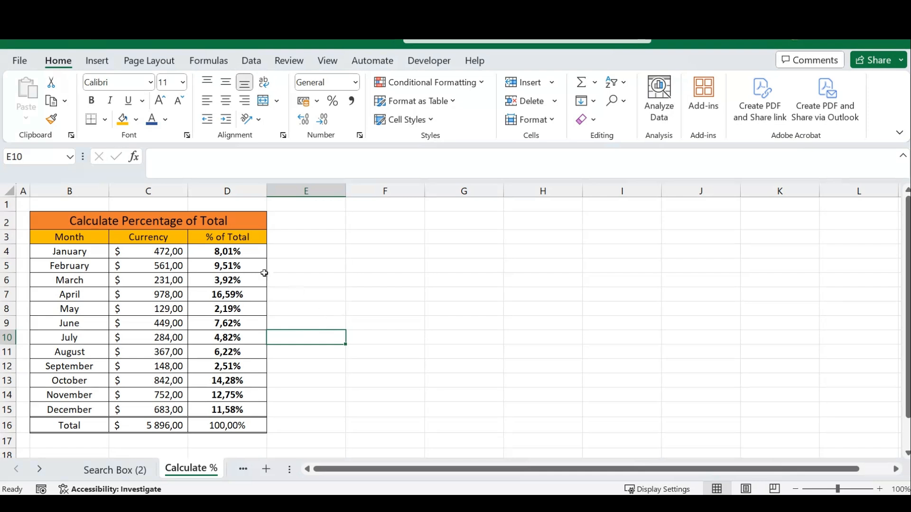
# - Review the monthly percentages in D4:D15 and check the total formula in D16
pyautogui.moveTo(245, 259); pyautogui.dragTo(217, 419)
pyautogui.click(313, 394)
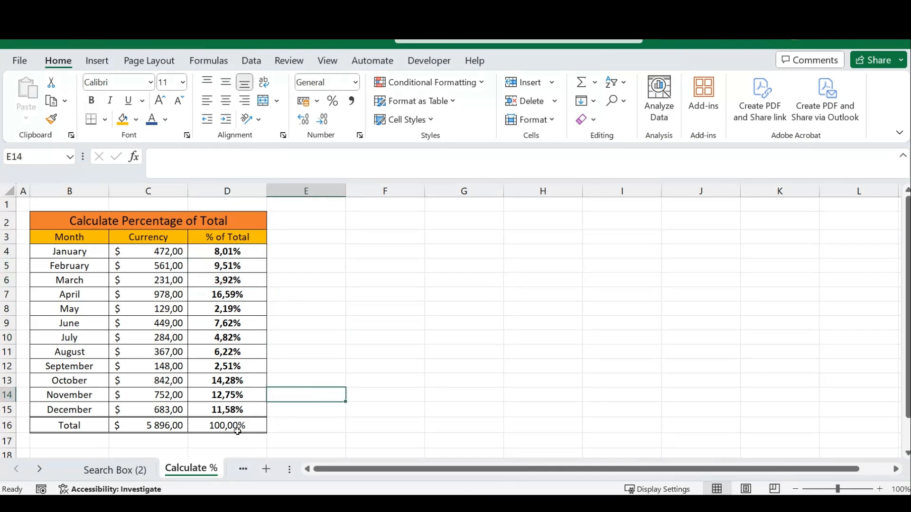
pyautogui.click(237, 428)
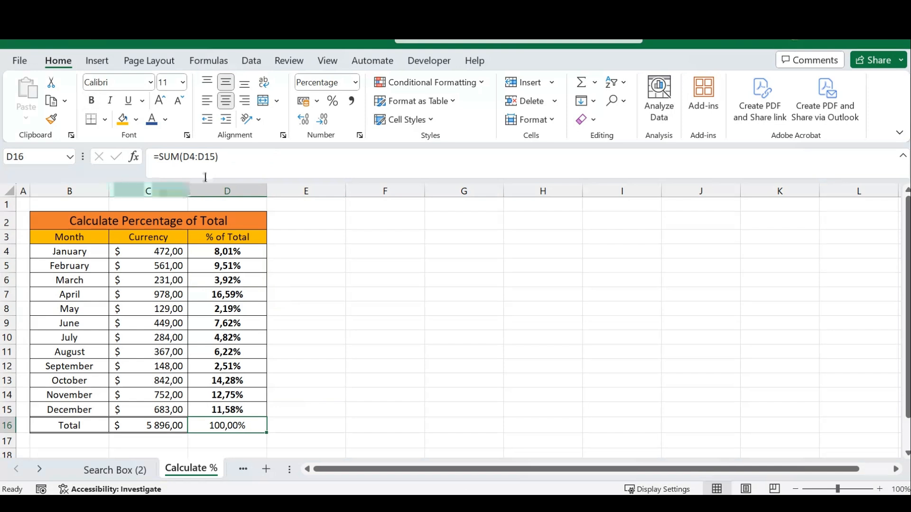
pyautogui.click(361, 378)
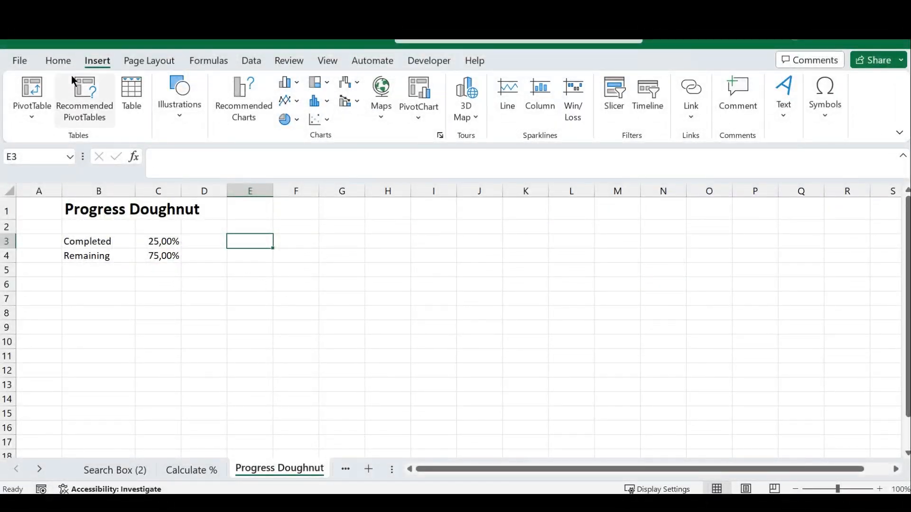
# - Inspect the Completed value in C3 and the Remaining formula in C4 on the Progress Doughnut sheet
pyautogui.click(58, 61)
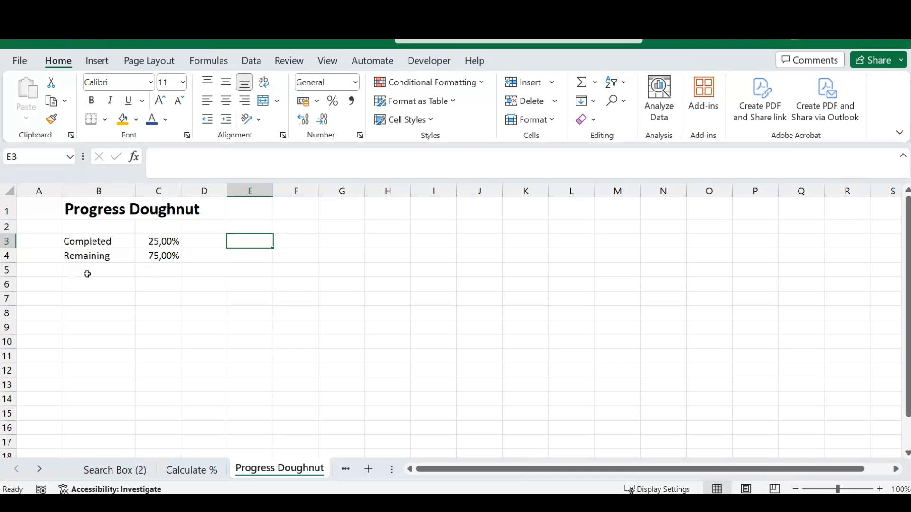
pyautogui.click(158, 242)
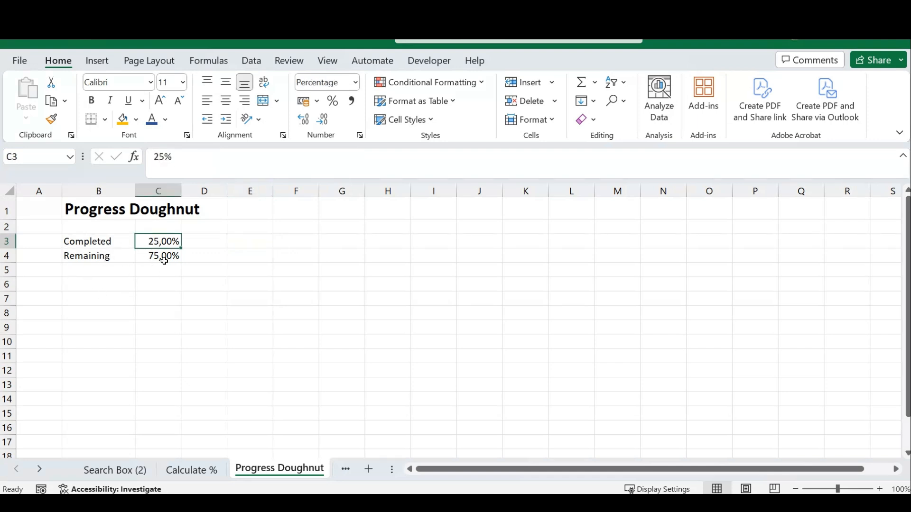
pyautogui.click(158, 257)
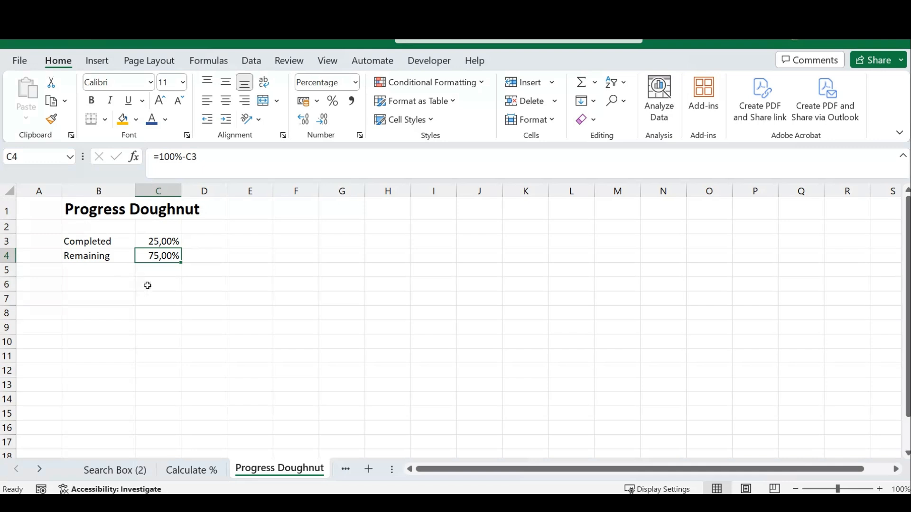
pyautogui.click(158, 241)
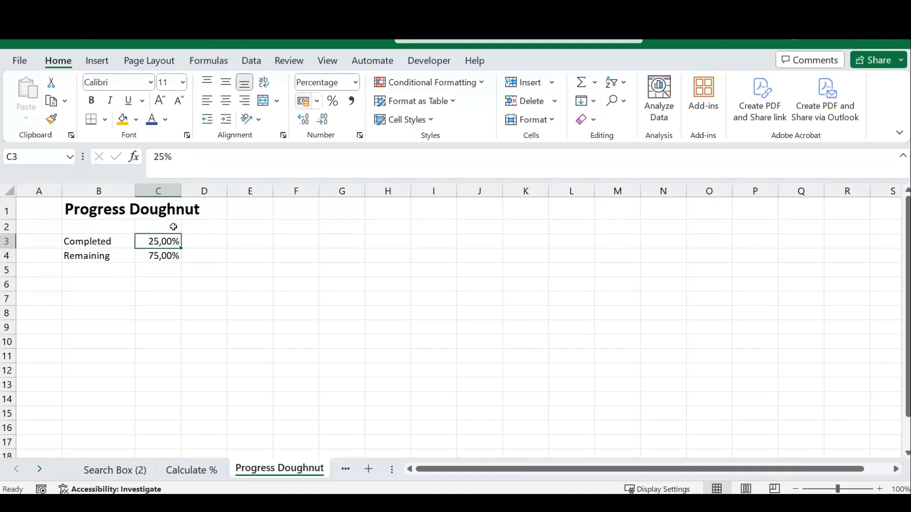
pyautogui.click(160, 257)
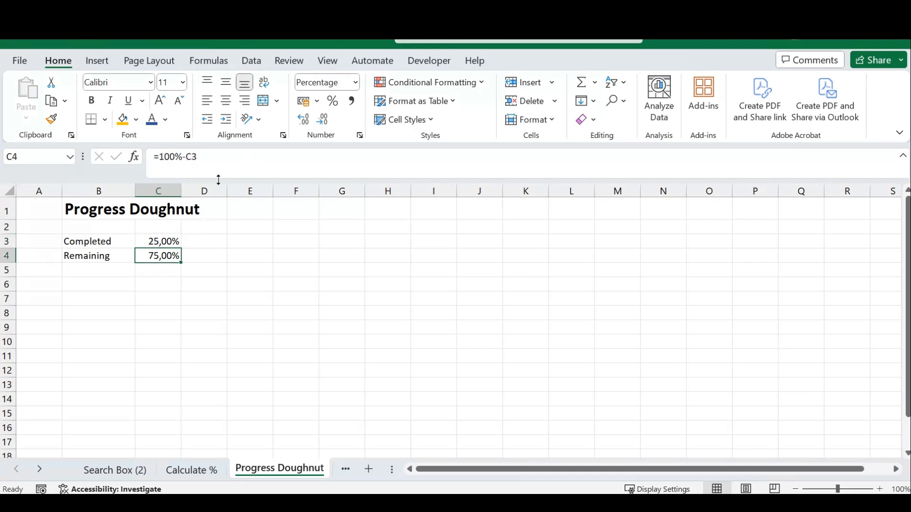
# - Try a Completed value of 32% in C3 to test the Remaining formula, and undo the change
pyautogui.click(166, 291)
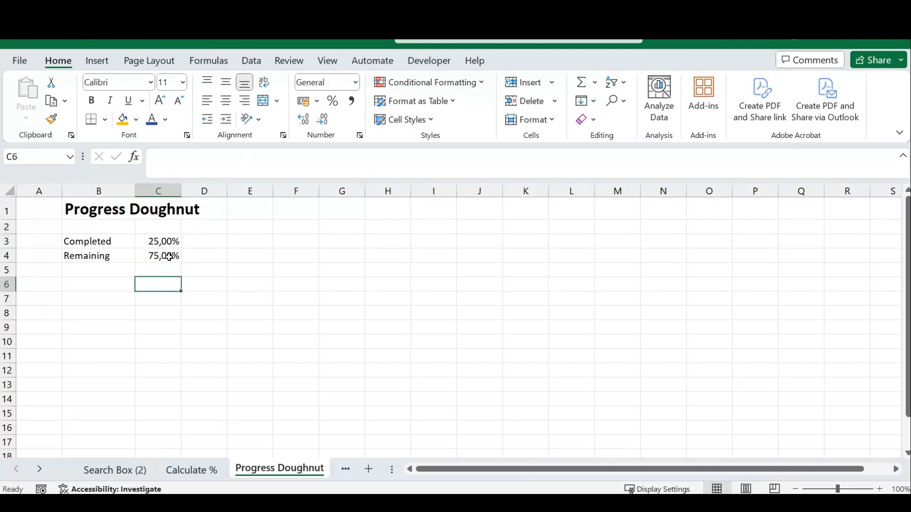
pyautogui.click(246, 243)
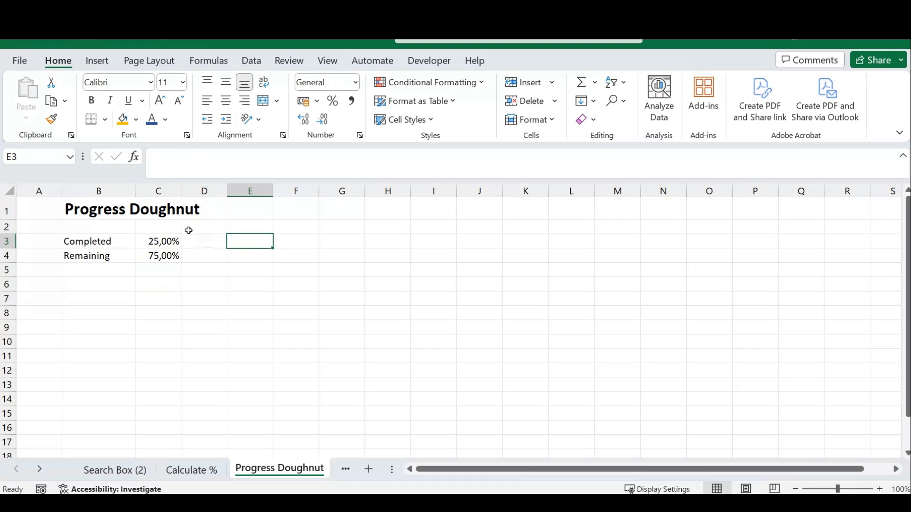
pyautogui.click(166, 242)
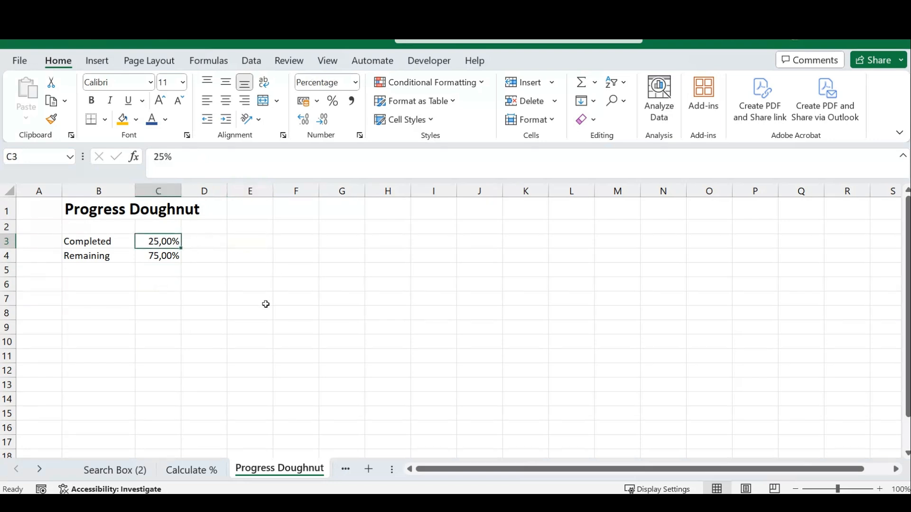
pyautogui.write('32')
pyautogui.press('Return')
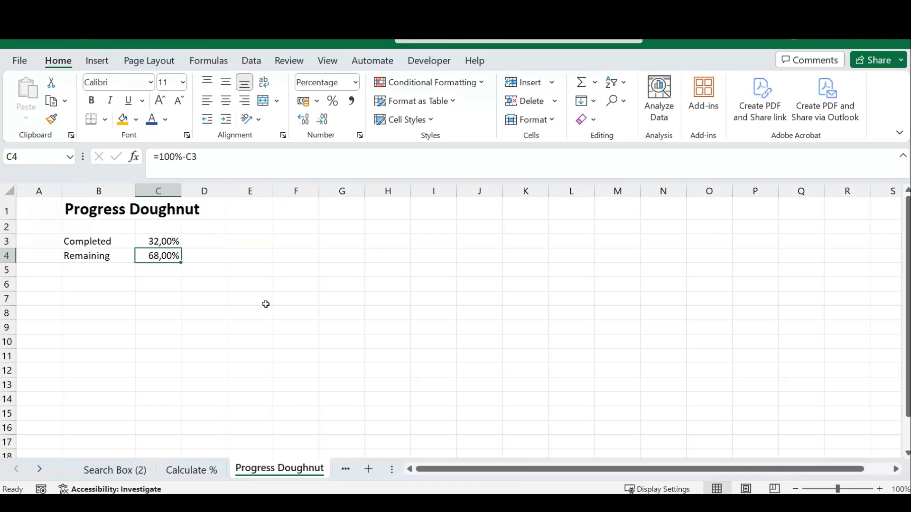
pyautogui.hotkey('ctrl', 'z')
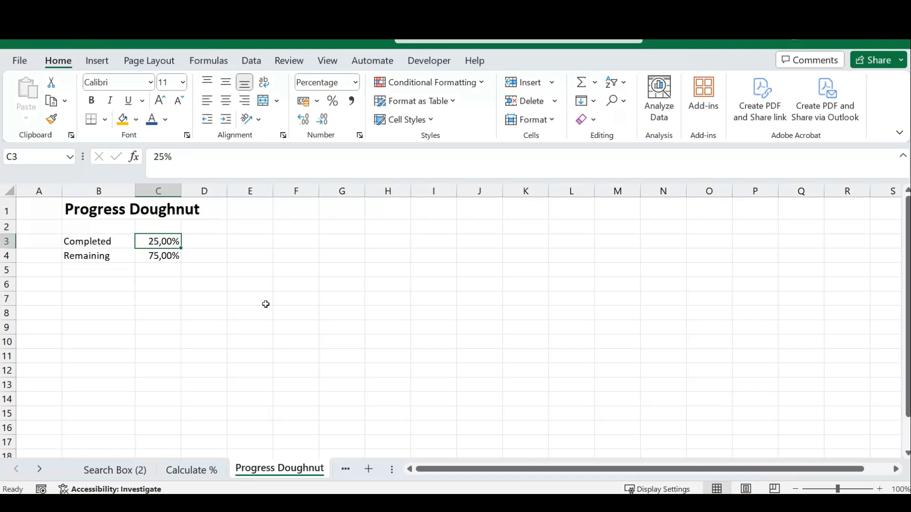
# - Draw a rounded rectangle about 7.91 cm high and 8.72 cm wide beside the data, spanning columns F to J
pyautogui.click(245, 247)
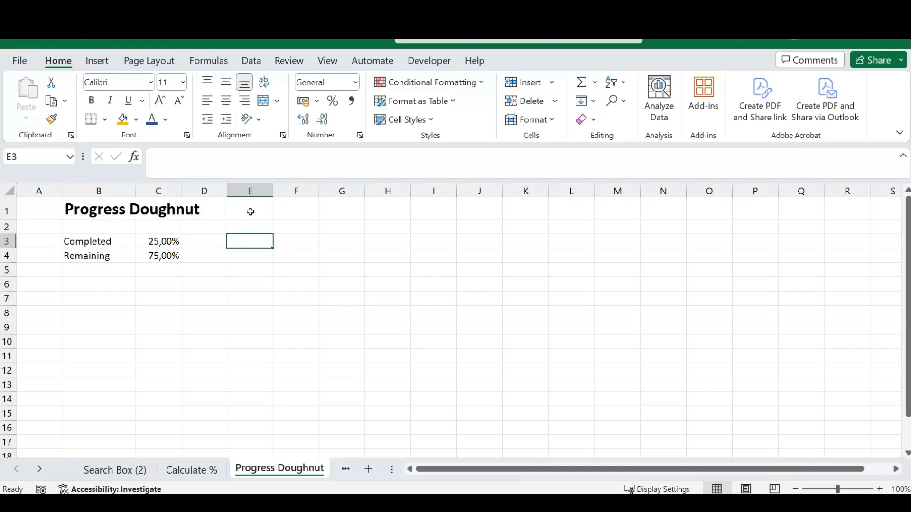
pyautogui.click(98, 62)
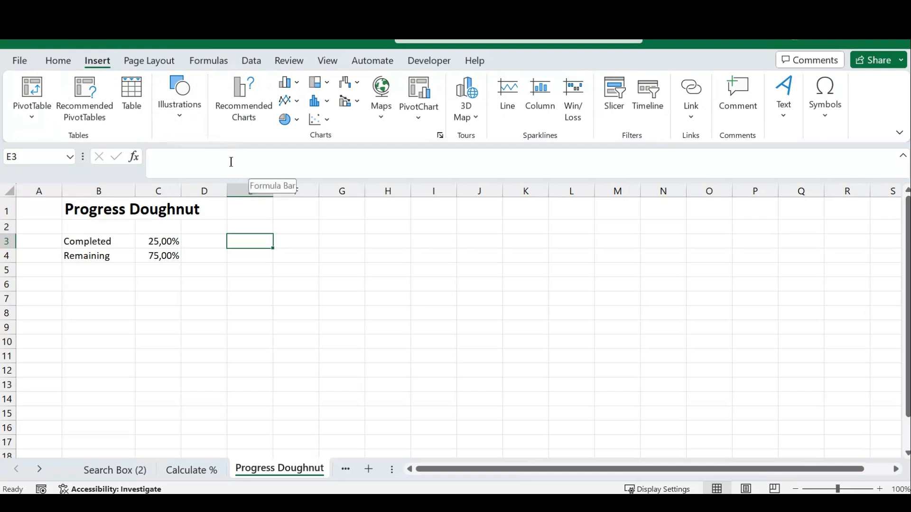
pyautogui.click(180, 115)
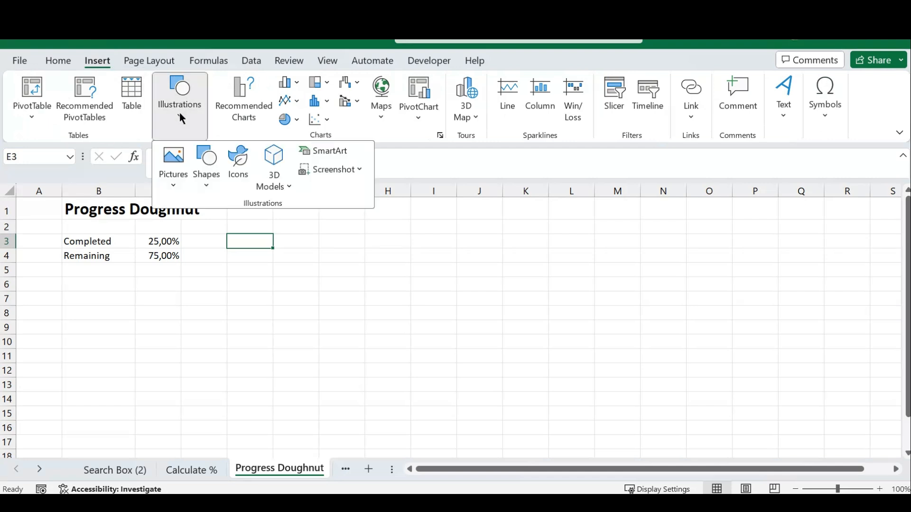
pyautogui.click(207, 177)
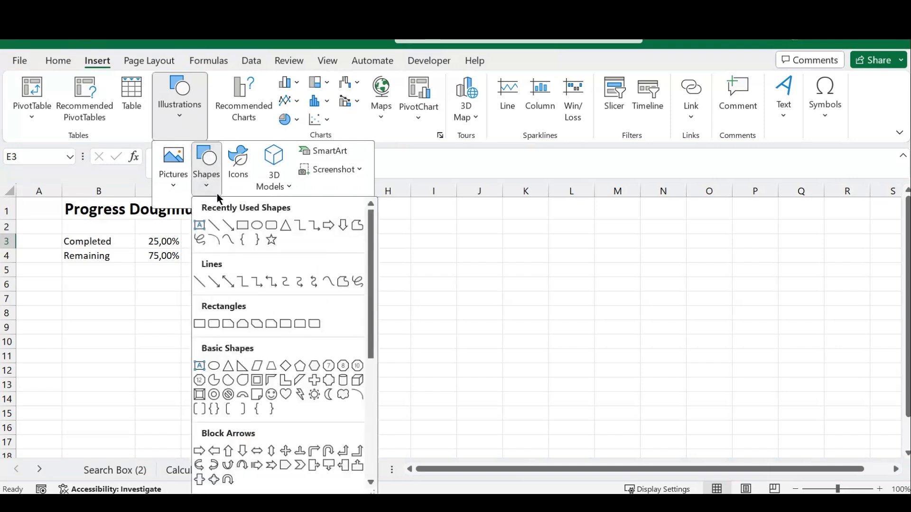
pyautogui.click(272, 226)
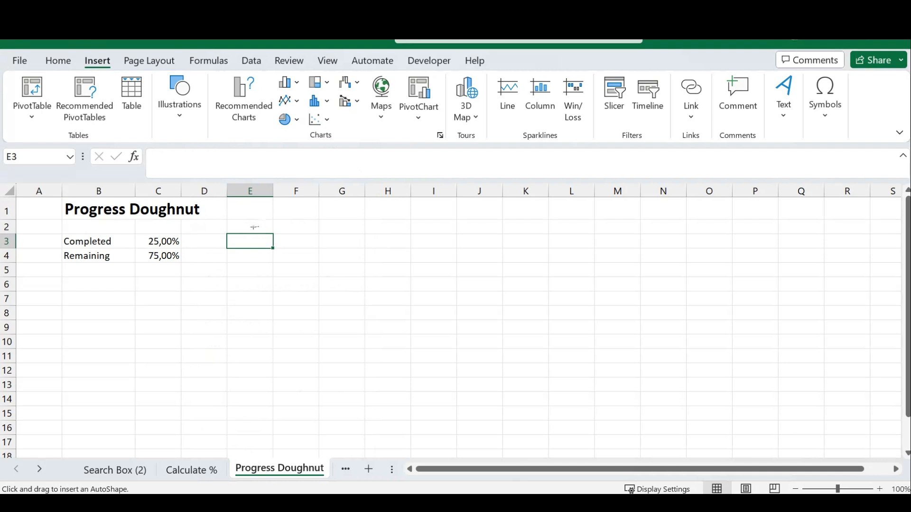
pyautogui.moveTo(275, 221); pyautogui.dragTo(511, 435)
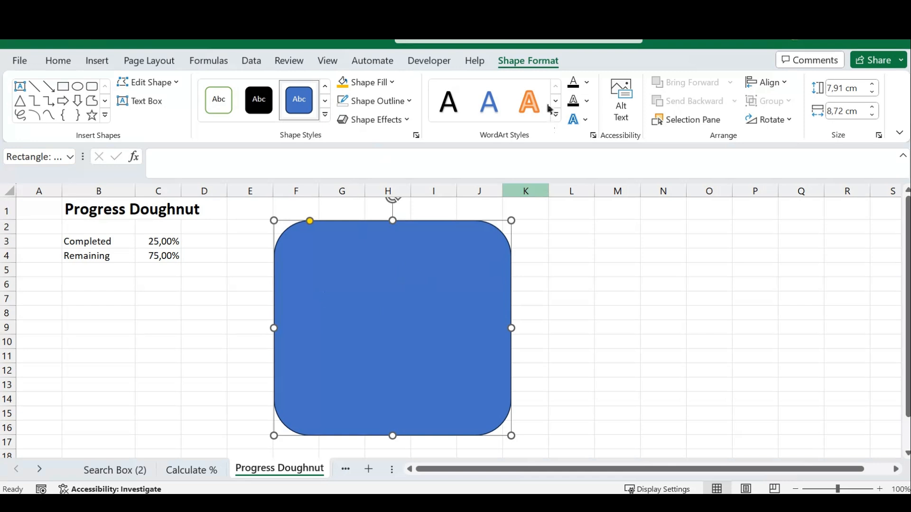
# - Fill the rounded rectangle with the gold theme color and remove its outline
pyautogui.click(392, 86)
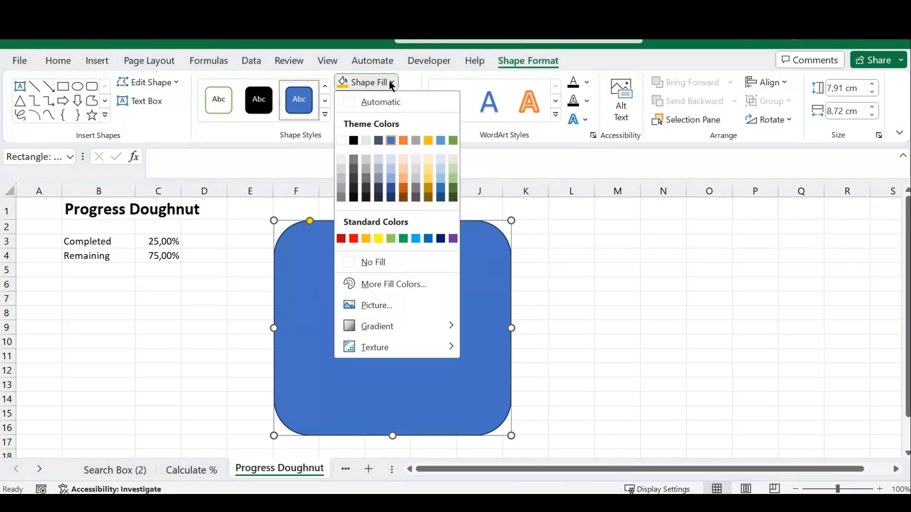
pyautogui.click(434, 140)
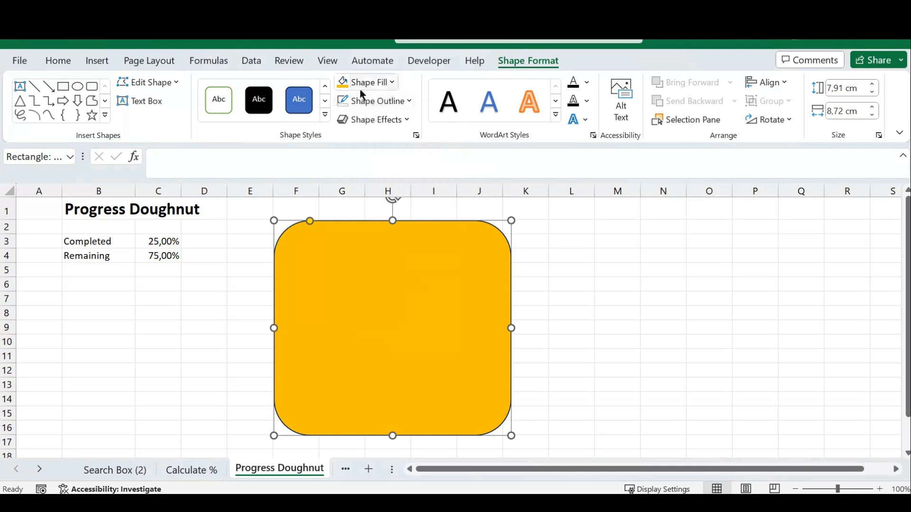
pyautogui.click(408, 100)
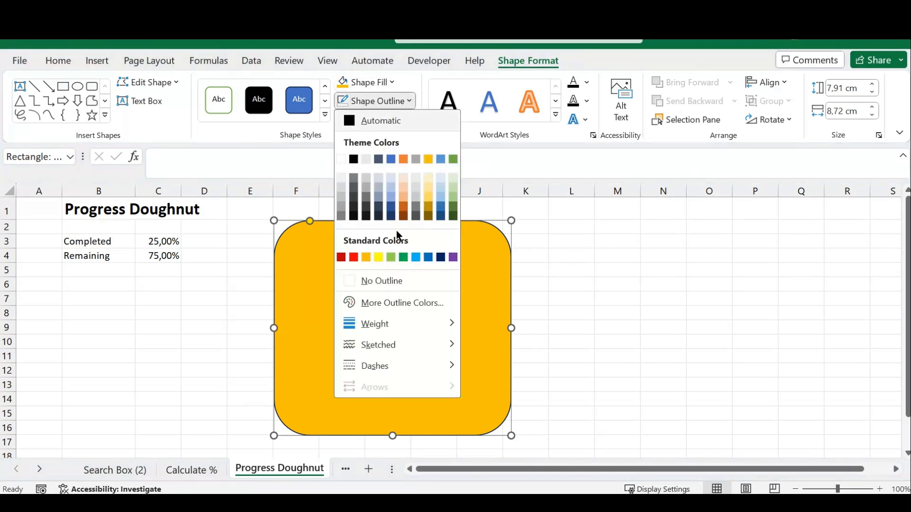
pyautogui.click(376, 280)
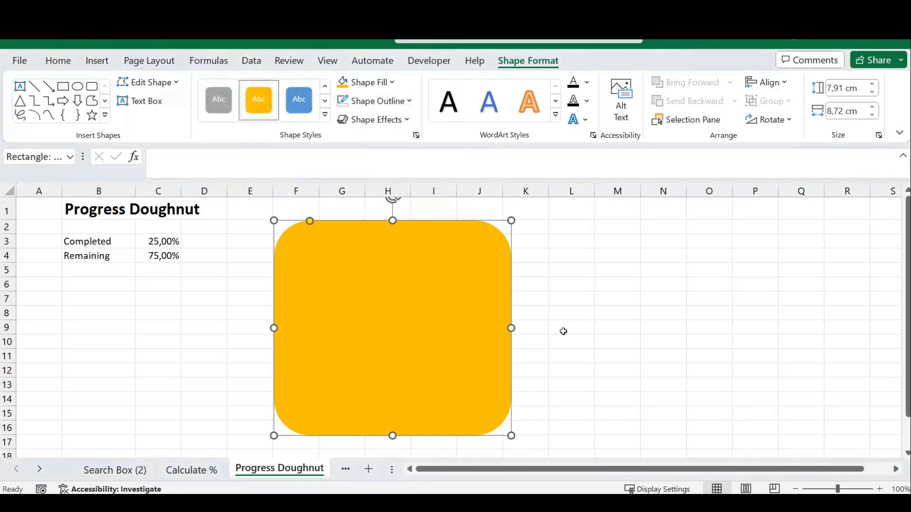
pyautogui.click(569, 271)
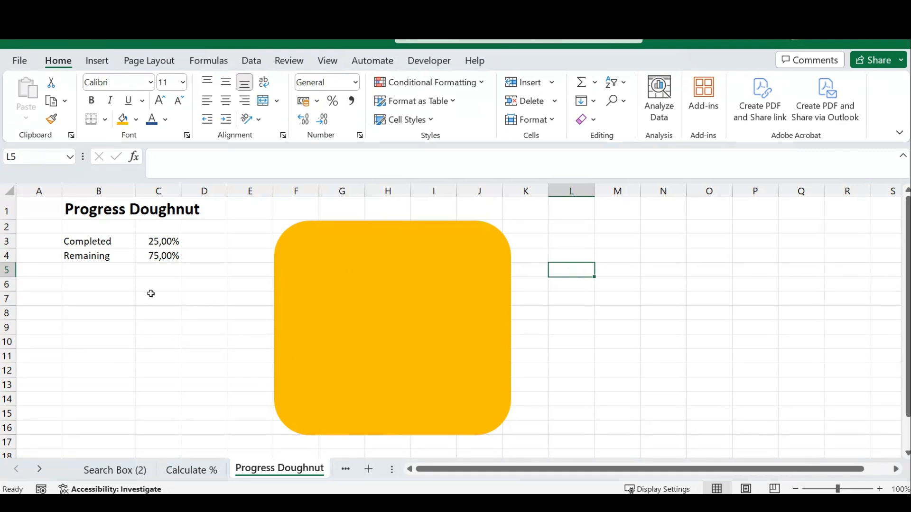
# - Add a text box about 1.27 cm high and 5.93 cm wide near the rectangle's upper edge, with the centered text Completed
pyautogui.click(99, 63)
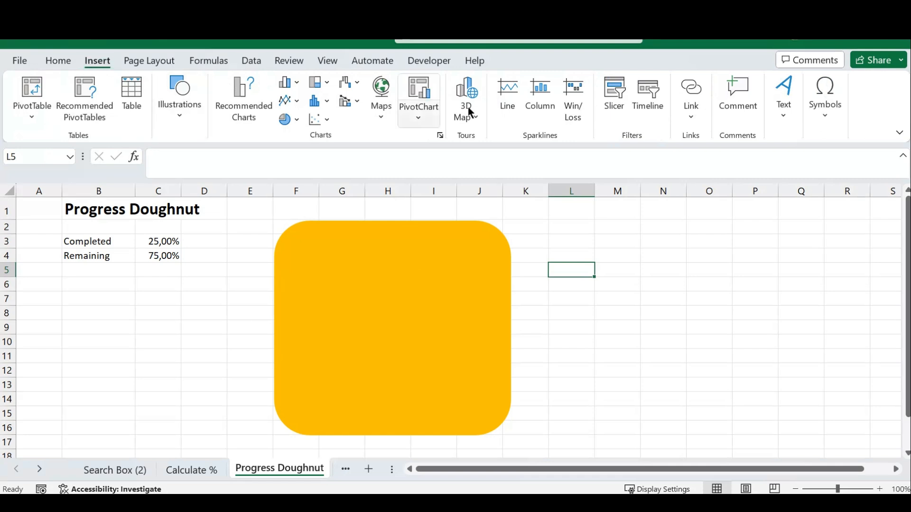
pyautogui.click(784, 114)
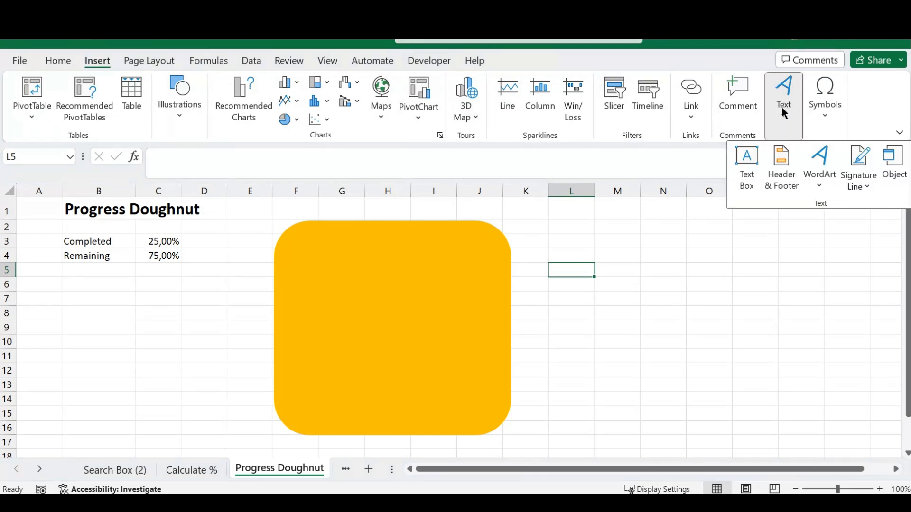
pyautogui.click(749, 166)
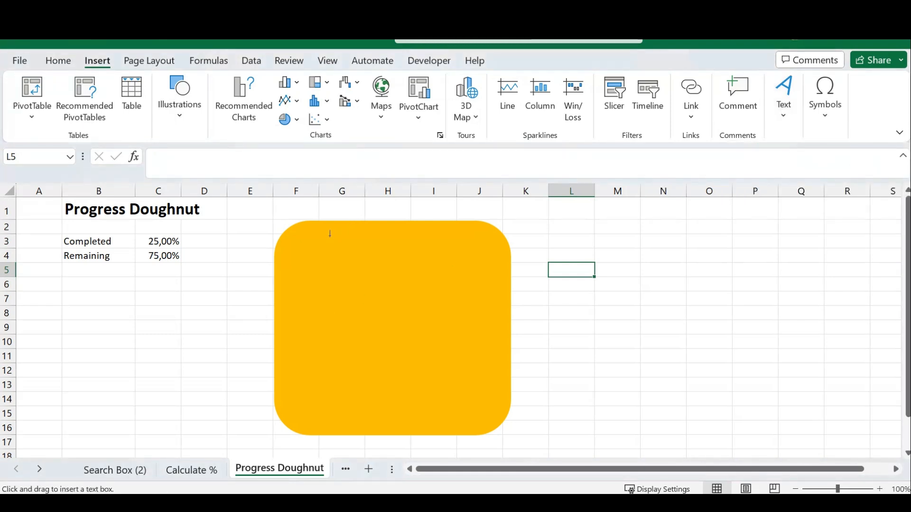
pyautogui.moveTo(314, 230); pyautogui.dragTo(475, 266)
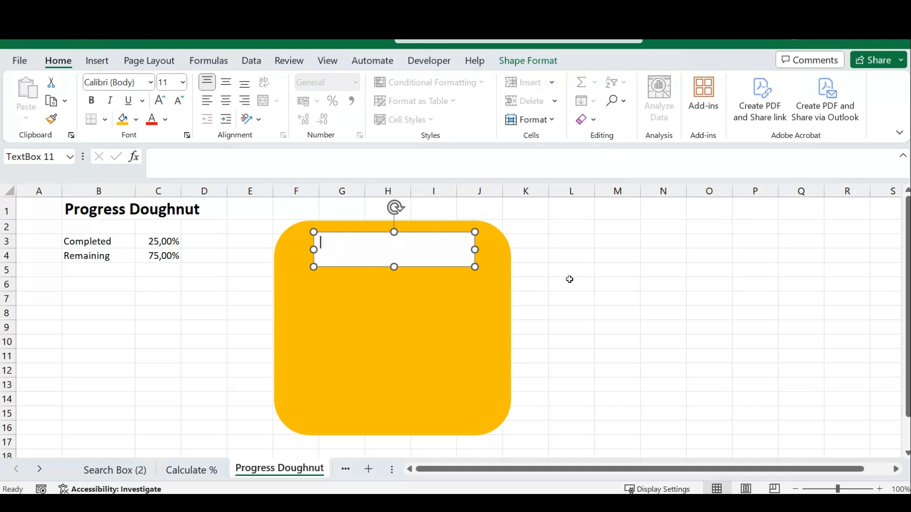
pyautogui.write('Completed')
pyautogui.click(226, 102)
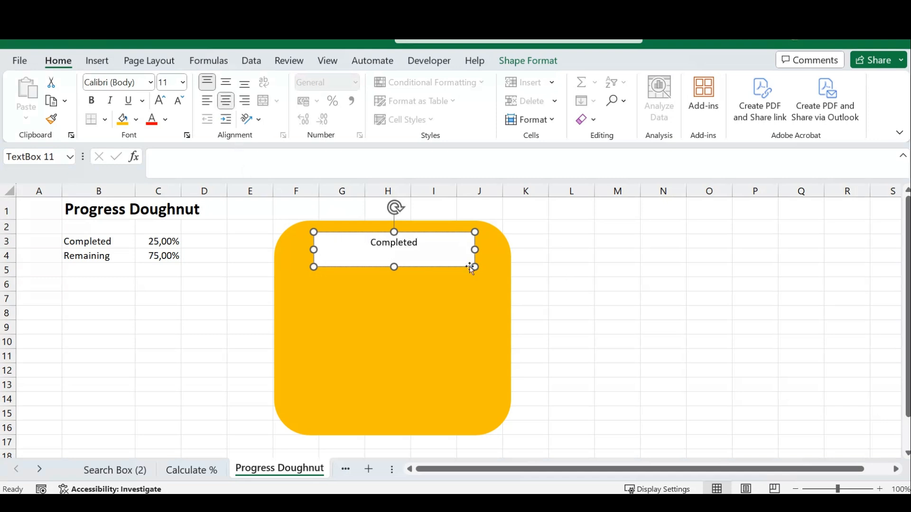
# - Increase the font size of the Completed text in the text box to 20
pyautogui.click(160, 101)
pyautogui.click(160, 100)
pyautogui.click(161, 100)
pyautogui.moveTo(420, 243); pyautogui.dragTo(371, 242)
pyautogui.click(160, 100)
pyautogui.click(161, 100)
pyautogui.click(160, 100)
pyautogui.click(160, 100)
pyautogui.click(161, 100)
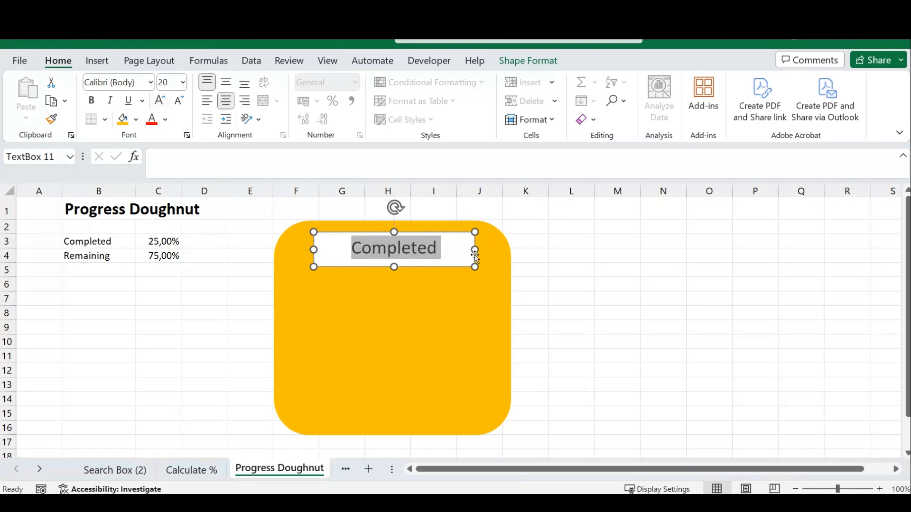
pyautogui.click(453, 251)
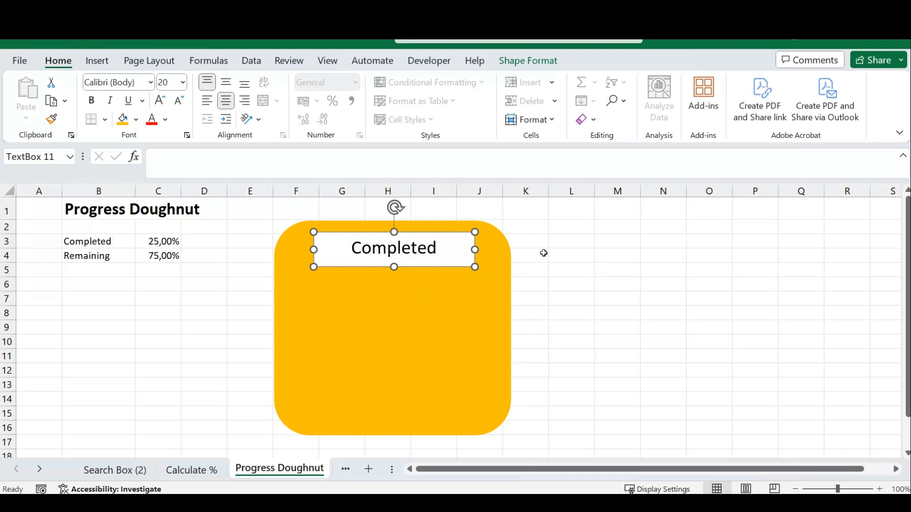
# - Remove the white fill and the outline from the Completed text box so it blends into the gold rectangle
pyautogui.click(531, 62)
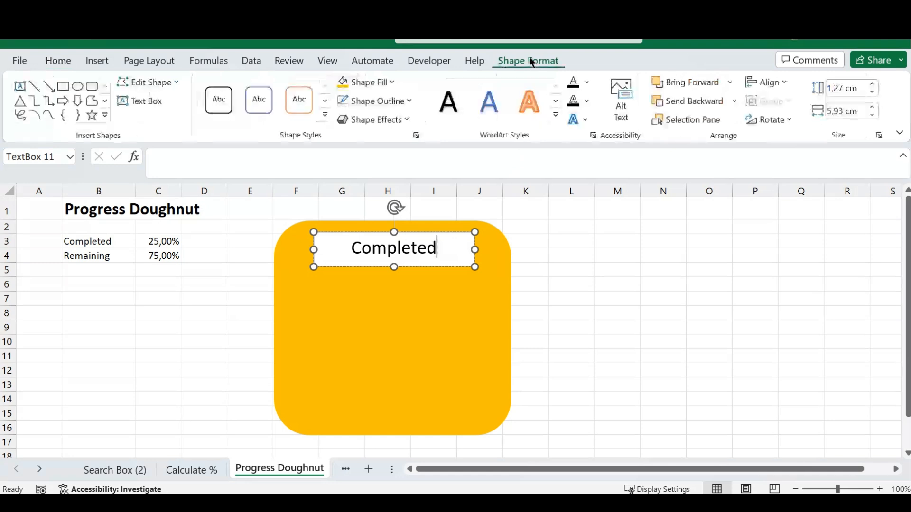
pyautogui.click(344, 84)
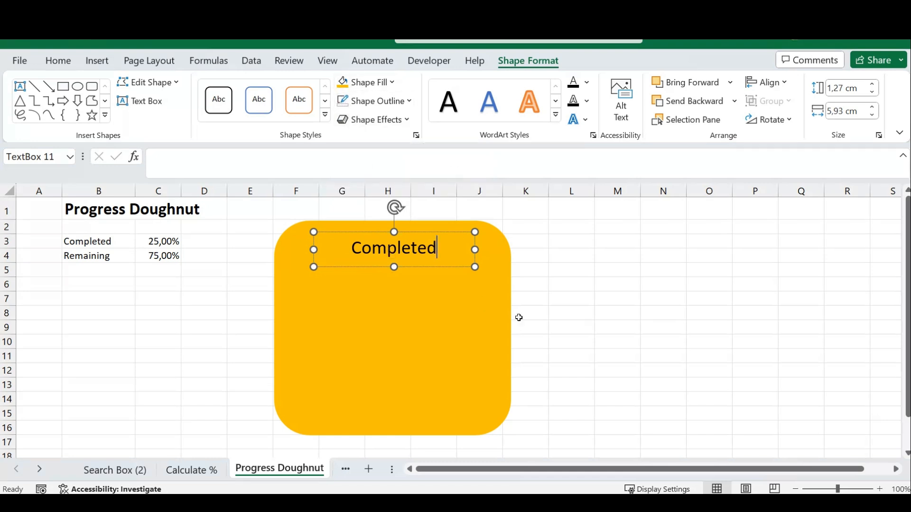
pyautogui.click(581, 287)
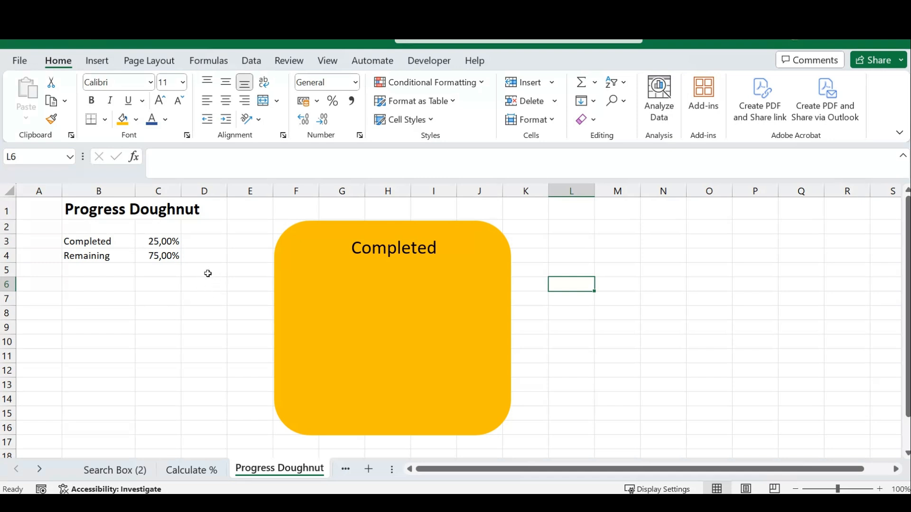
# - Insert a doughnut chart based on the Completed and Remaining data in B3:C4
pyautogui.moveTo(127, 247); pyautogui.dragTo(161, 257)
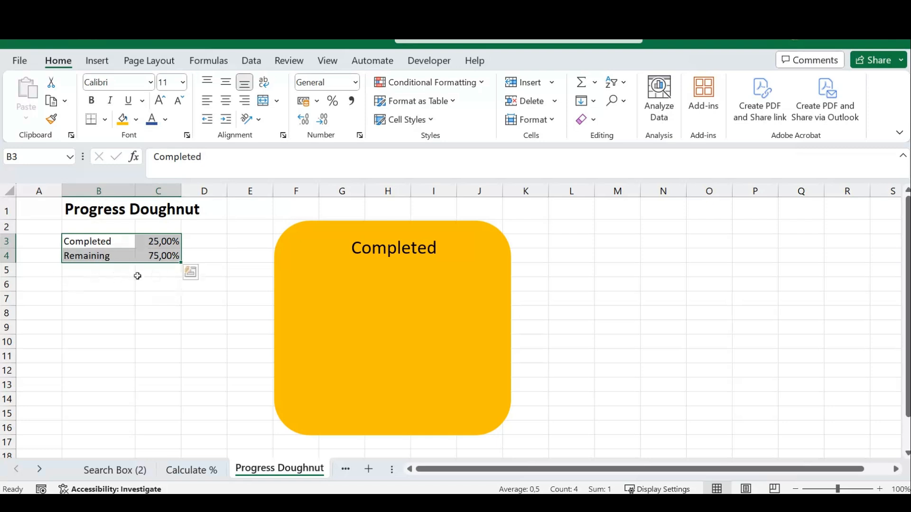
pyautogui.click(99, 61)
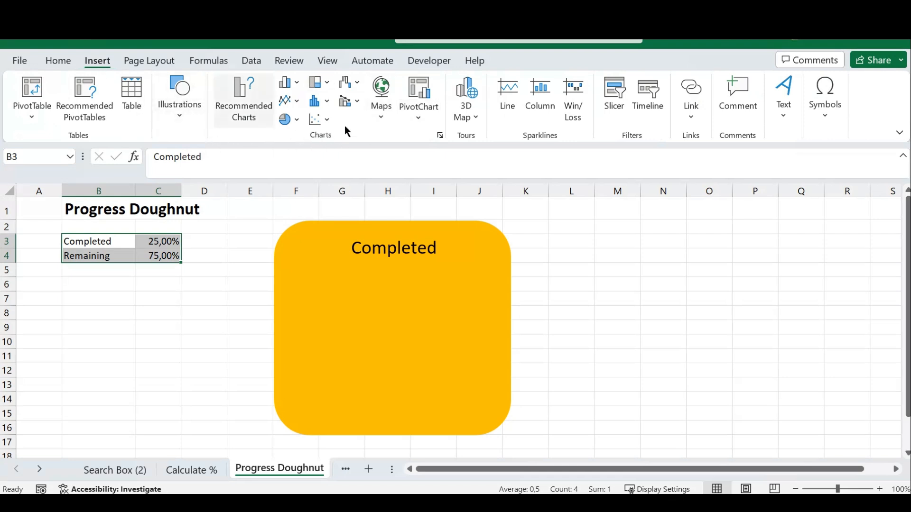
pyautogui.click(296, 121)
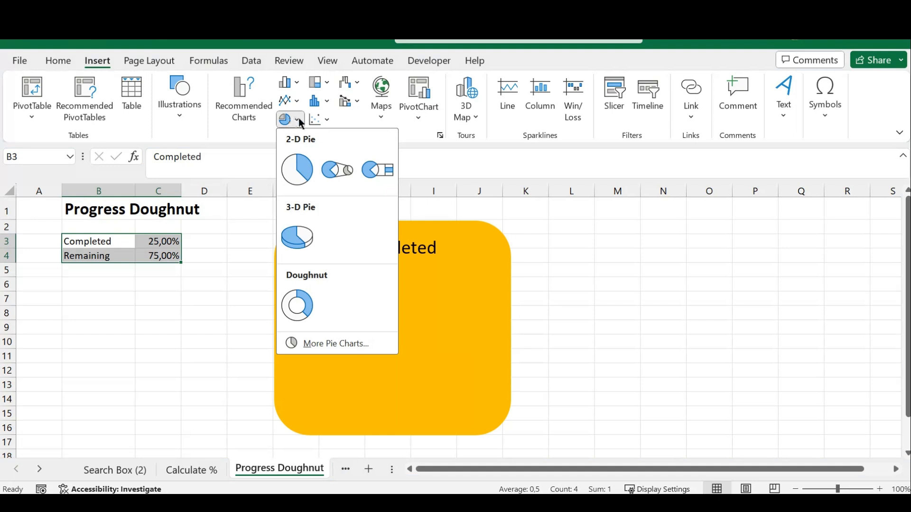
pyautogui.click(298, 305)
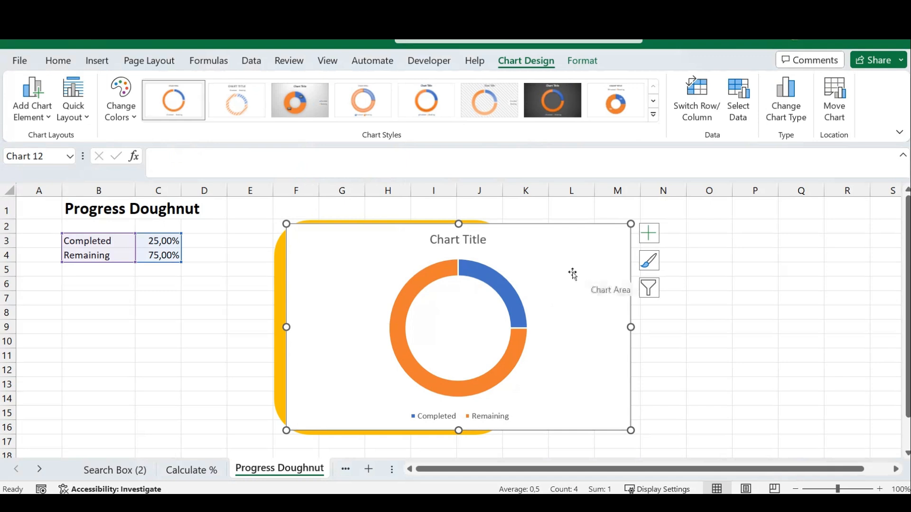
# - Remove the chart title and the legend from the doughnut chart
pyautogui.click(649, 236)
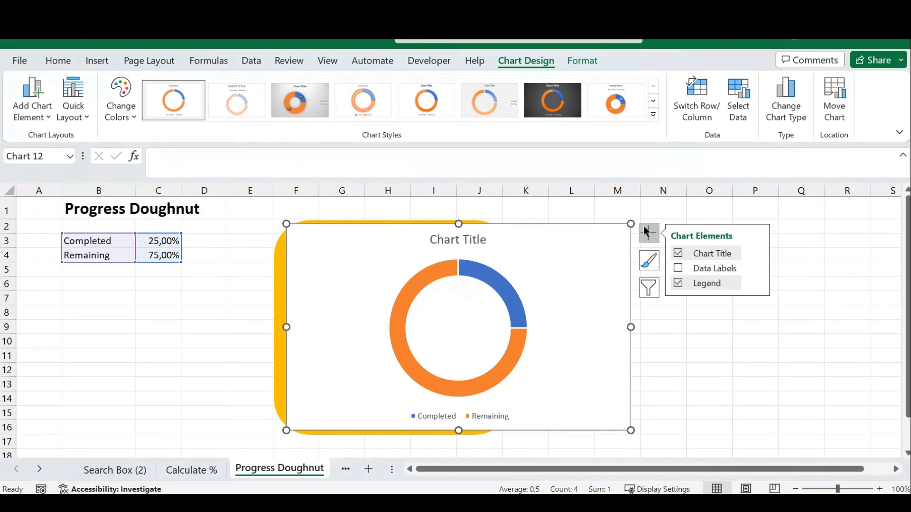
pyautogui.click(680, 253)
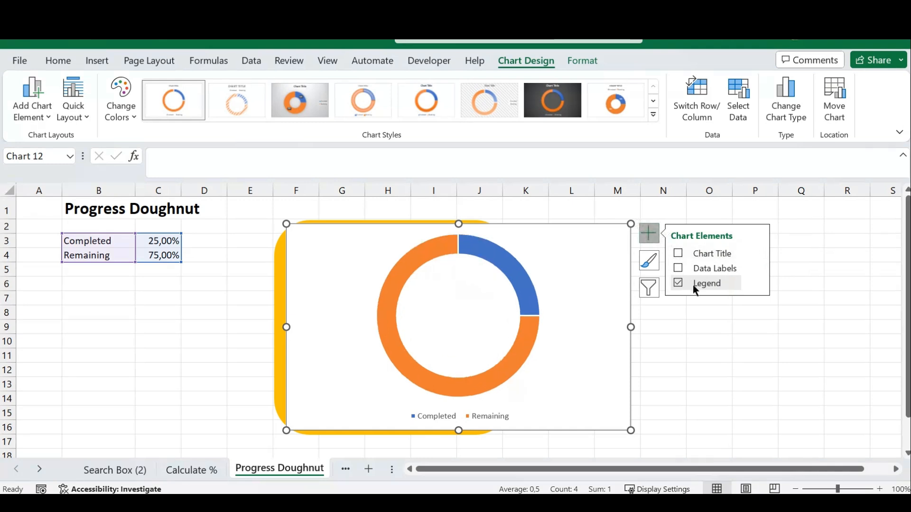
pyautogui.click(678, 283)
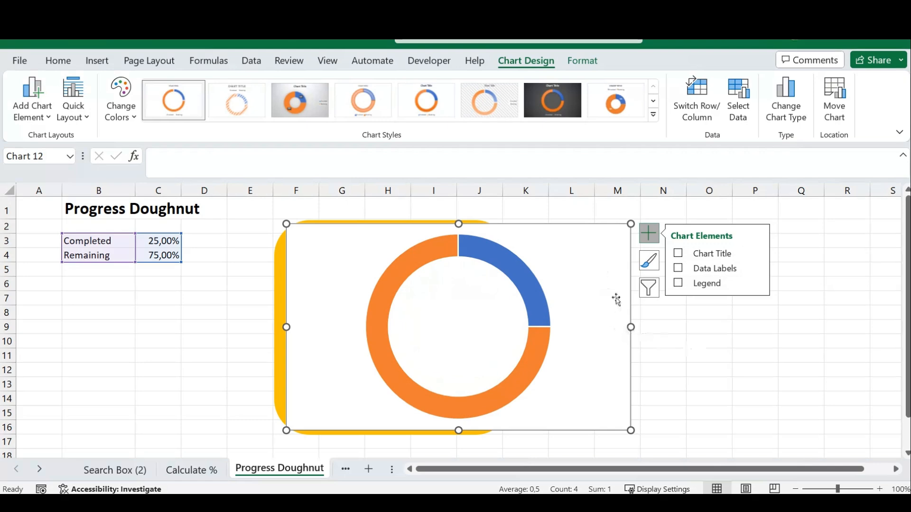
pyautogui.click(699, 356)
# - Shrink the doughnut chart to fit inside the gold rectangle below the Completed label
pyautogui.click(591, 278)
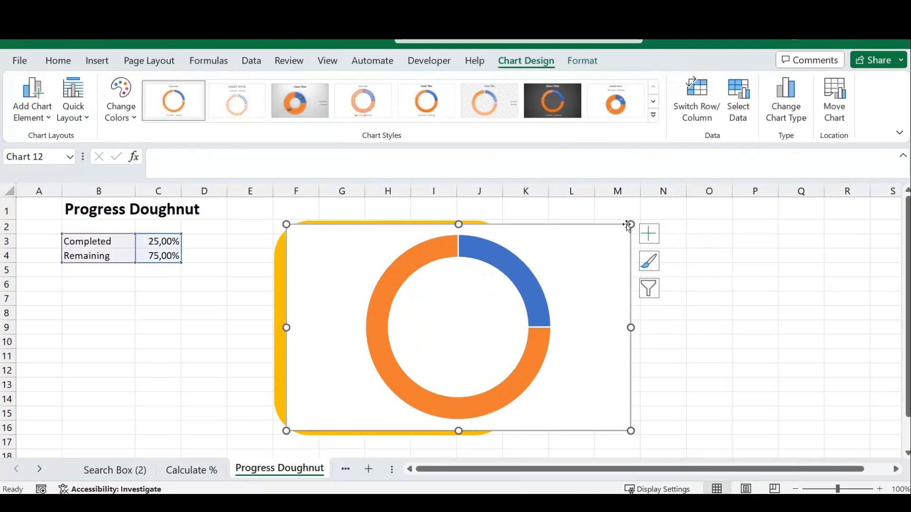
pyautogui.moveTo(631, 224); pyautogui.dragTo(495, 260)
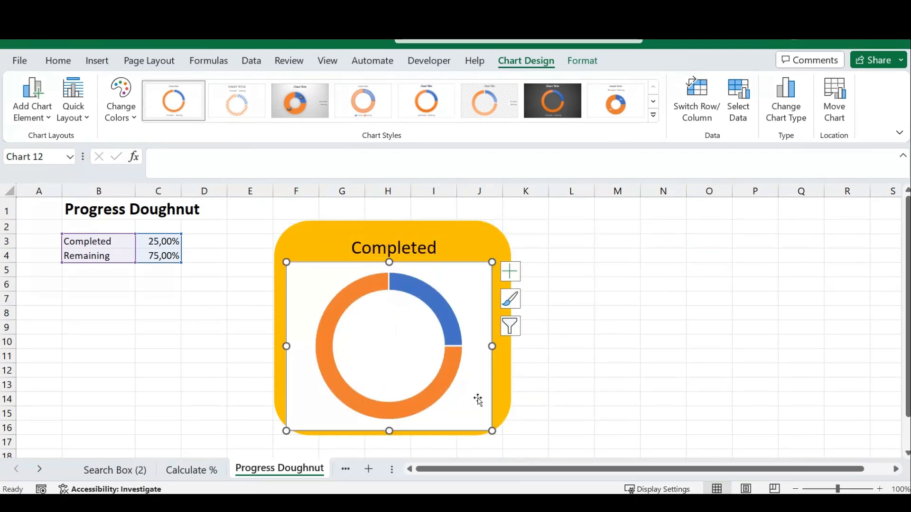
# - Centre the doughnut chart within the gold rectangle and remove the chart area's white fill and outline
pyautogui.moveTo(471, 398); pyautogui.dragTo(468, 398)
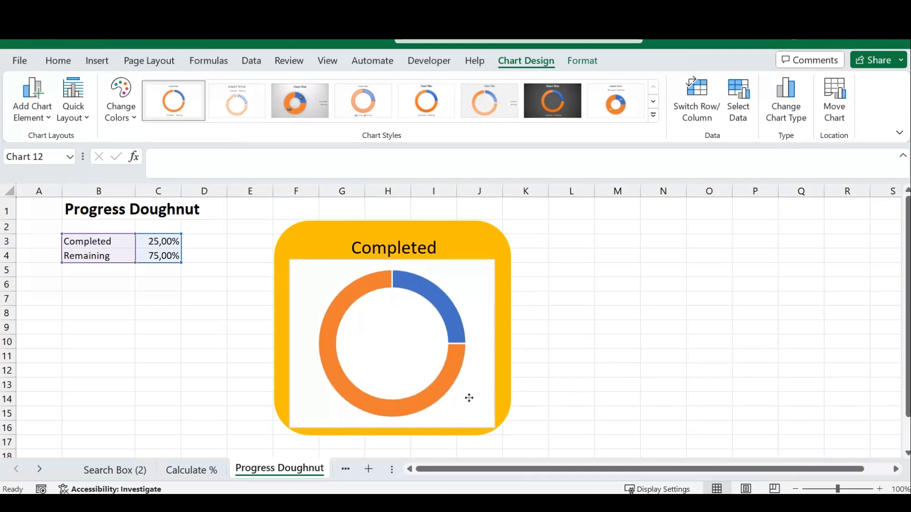
pyautogui.moveTo(469, 398); pyautogui.dragTo(469, 398)
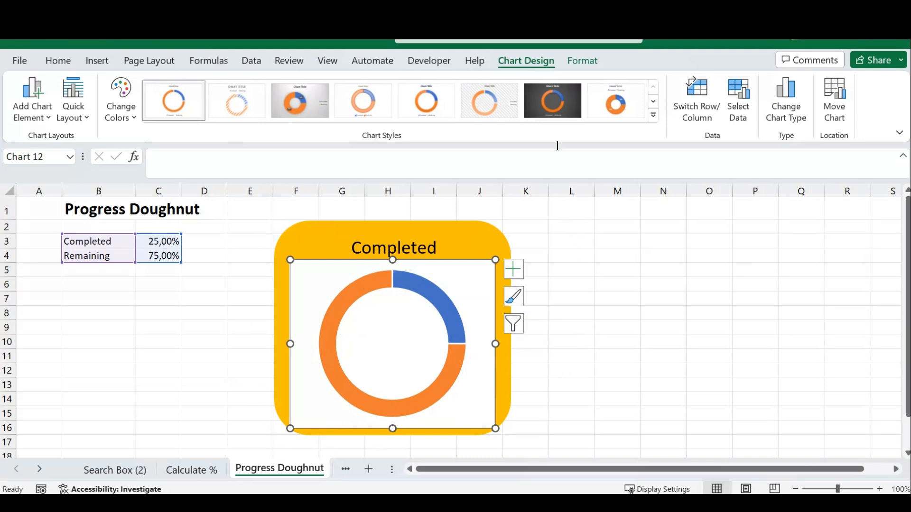
pyautogui.click(583, 62)
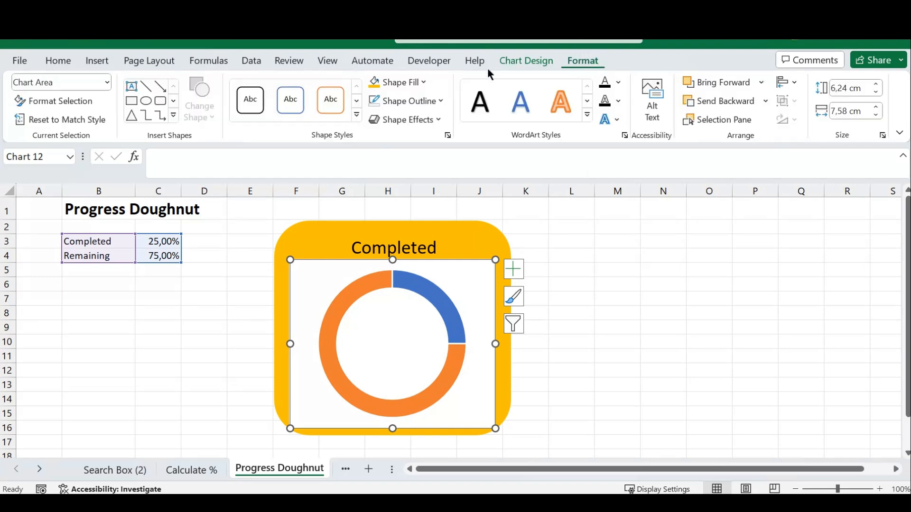
pyautogui.click(374, 84)
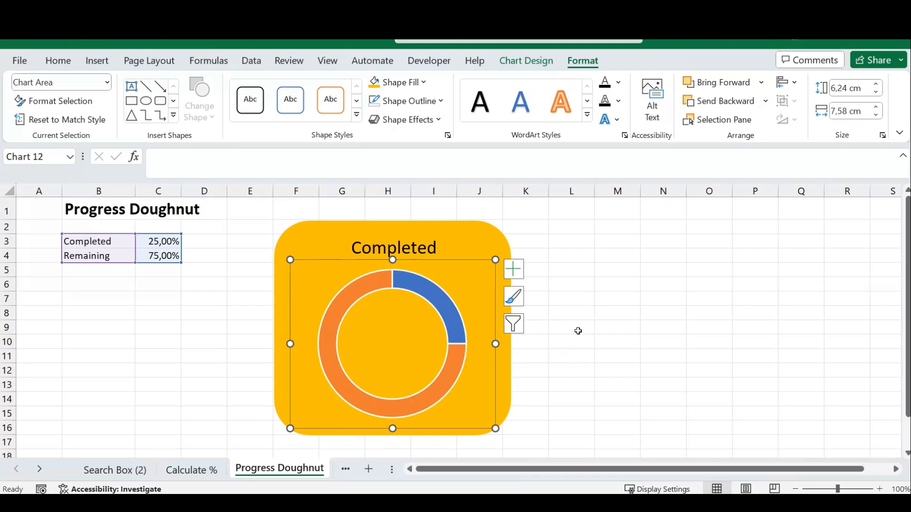
pyautogui.click(614, 353)
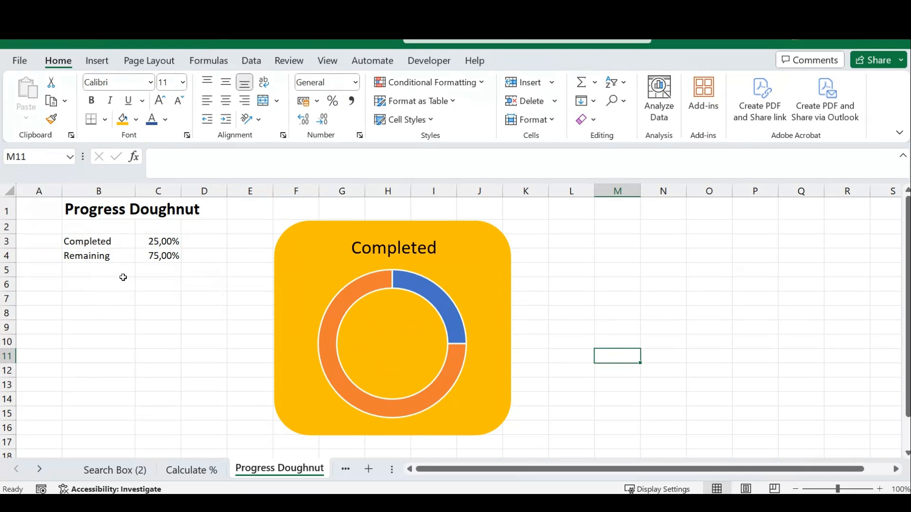
# - Draw a text box about 1.91 cm high and 2.7 cm wide in the centre of the doughnut
pyautogui.click(98, 60)
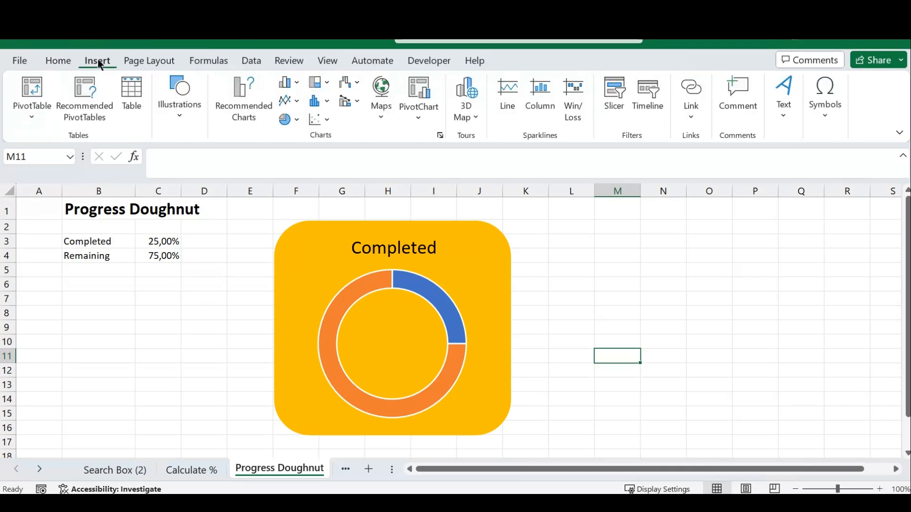
pyautogui.click(782, 108)
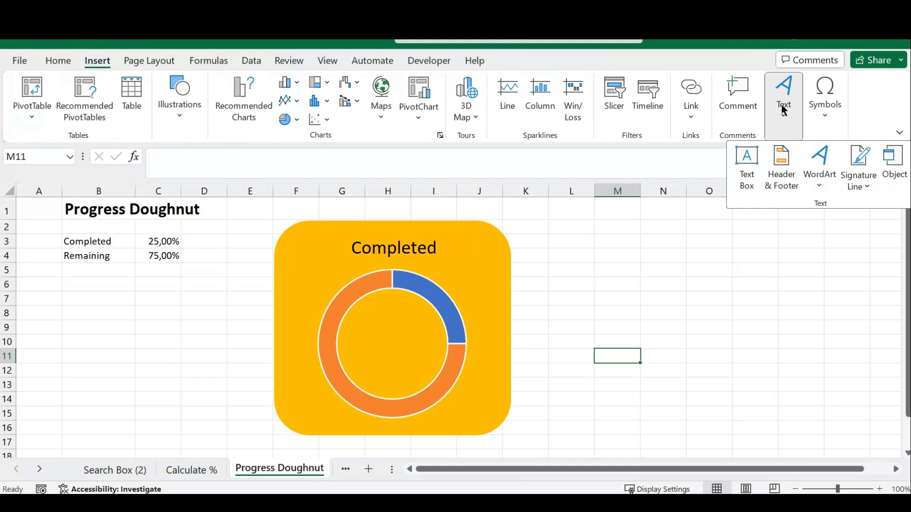
pyautogui.click(747, 166)
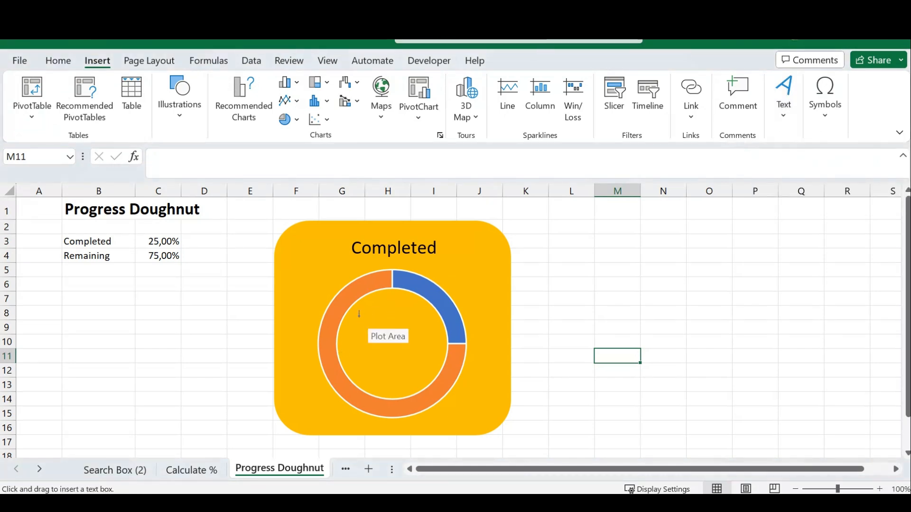
pyautogui.moveTo(358, 316); pyautogui.dragTo(431, 369)
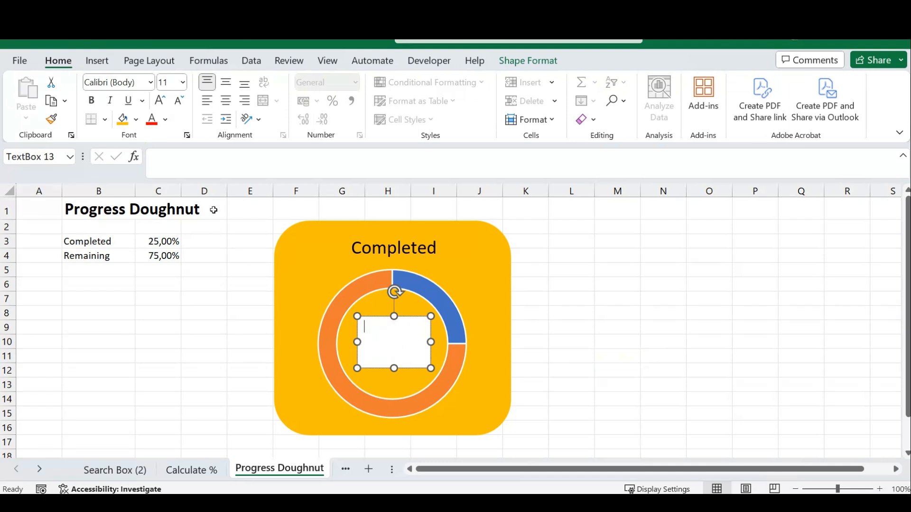
# - Link the text box inside the doughnut to the Completed percentage with the formula =$C$3
pyautogui.click(195, 161)
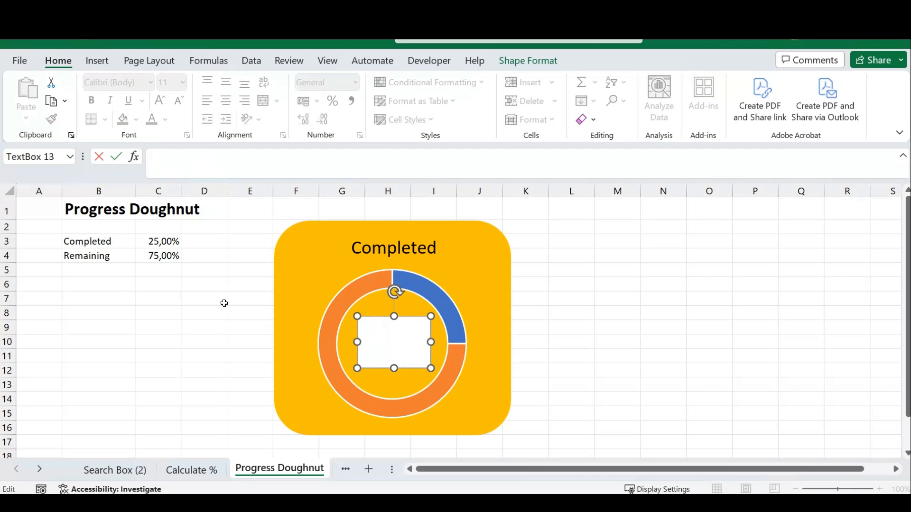
pyautogui.write('=')
pyautogui.click(164, 243)
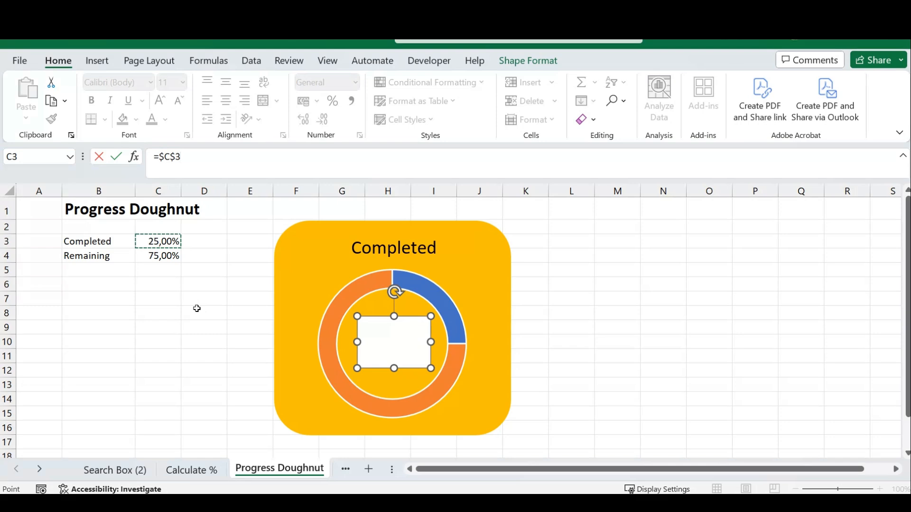
pyautogui.press('Return')
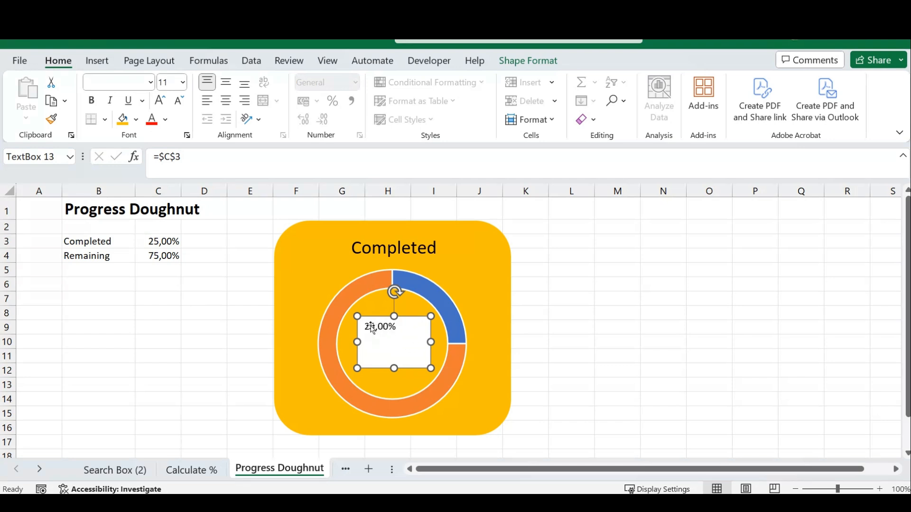
pyautogui.click(631, 327)
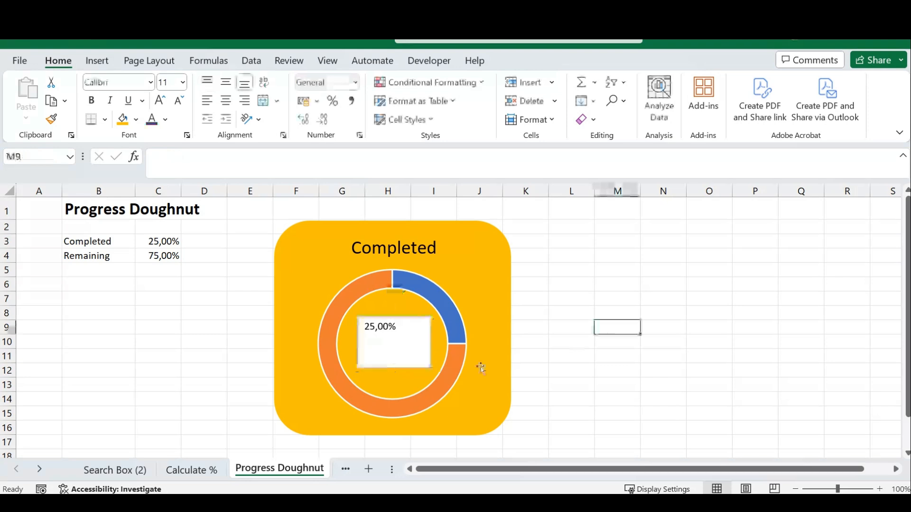
# - Make the percentage text inside the doughnut bold and set its font size to 20
pyautogui.click(380, 330)
pyautogui.click(379, 329)
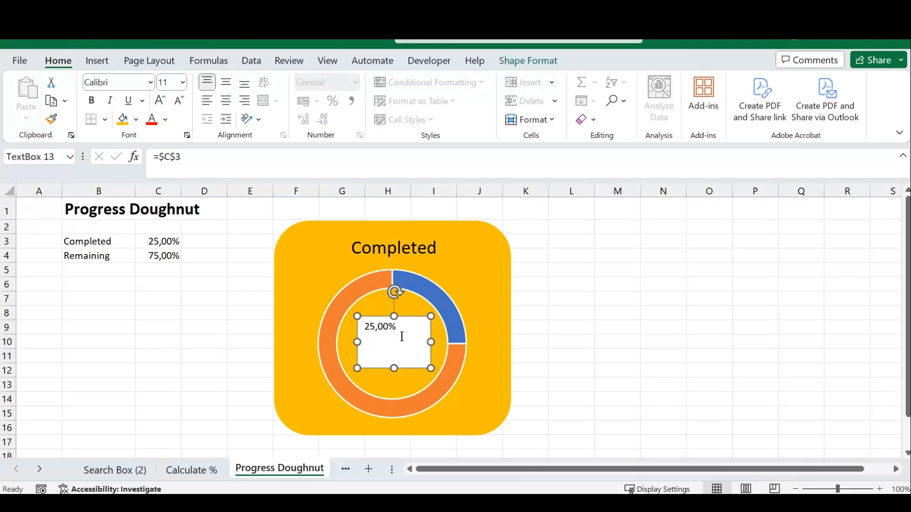
pyautogui.hotkey('ctrl', 'a')
pyautogui.click(93, 102)
pyautogui.click(163, 103)
pyautogui.click(164, 102)
pyautogui.click(164, 103)
pyautogui.click(164, 102)
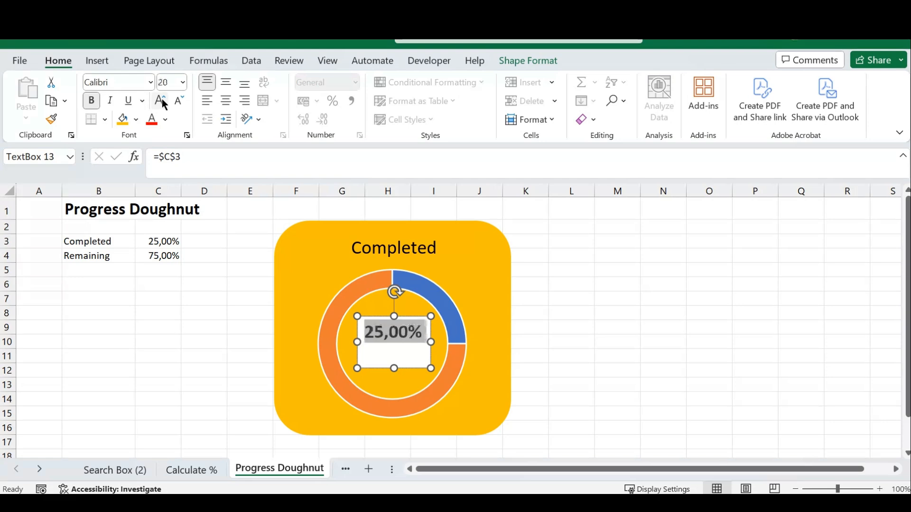
pyautogui.click(164, 103)
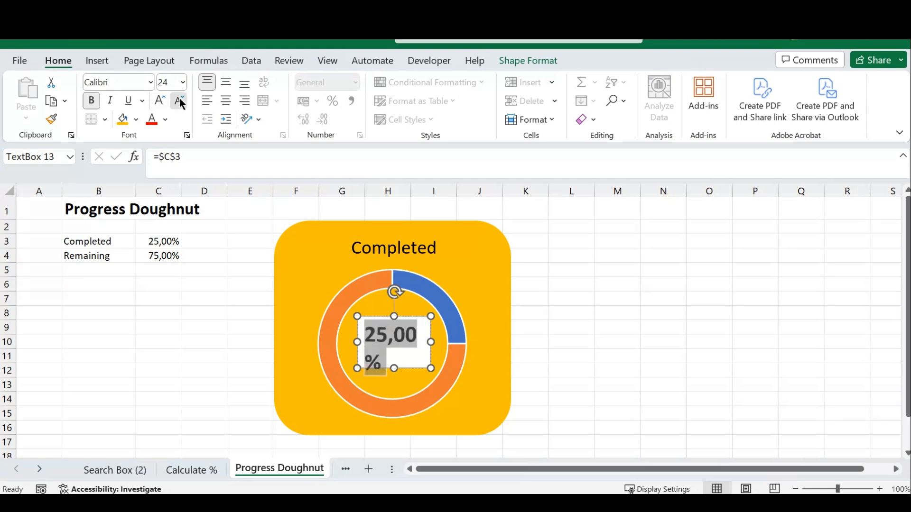
pyautogui.click(180, 101)
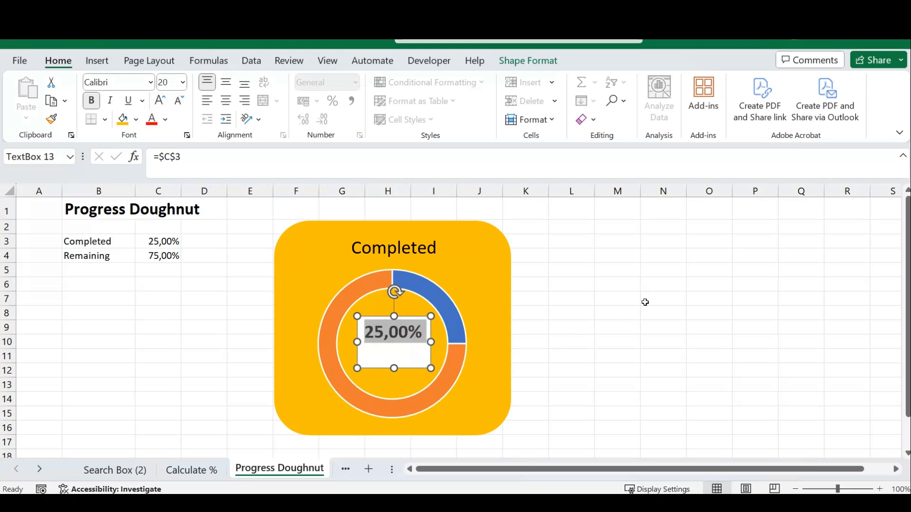
pyautogui.click(582, 347)
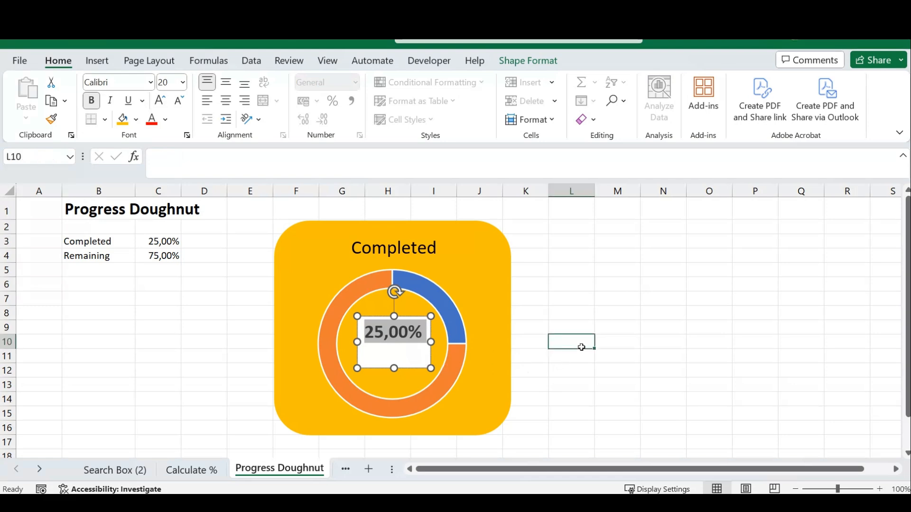
# - Remove the white fill and the outline from the percentage text box
pyautogui.click(415, 351)
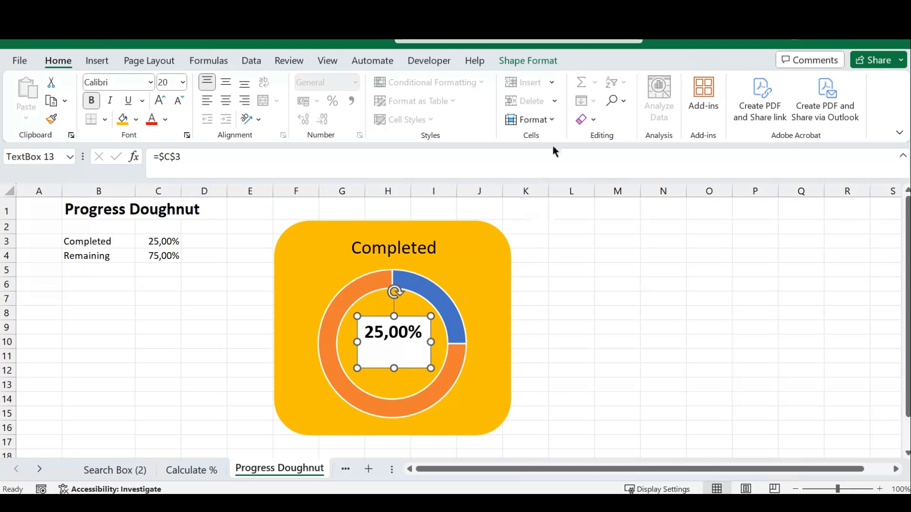
pyautogui.click(529, 62)
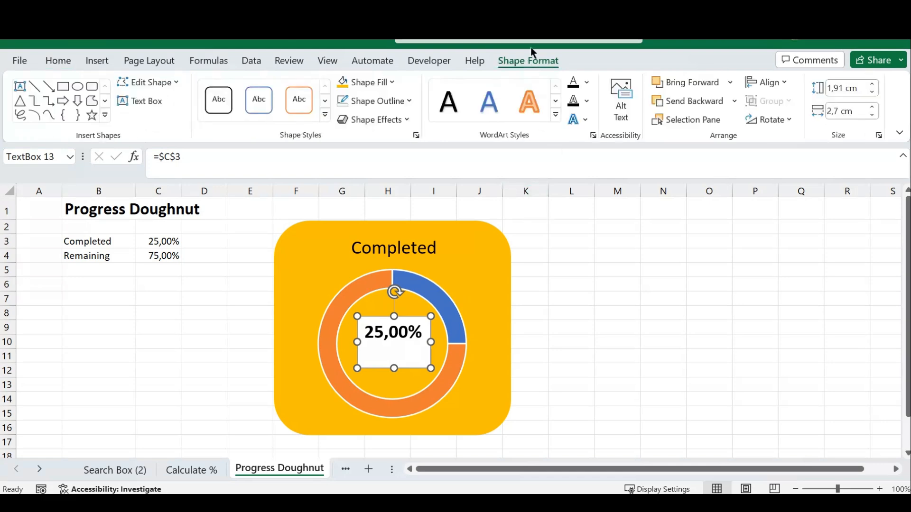
pyautogui.click(346, 86)
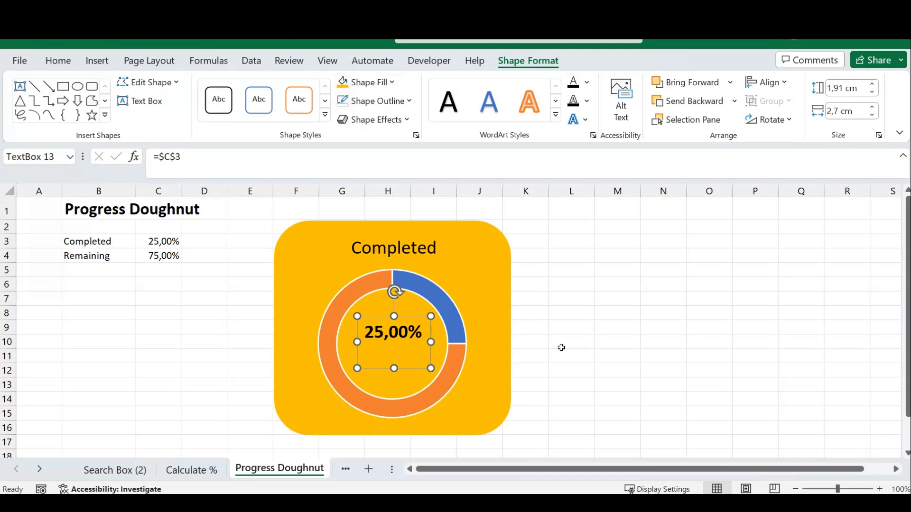
pyautogui.click(578, 353)
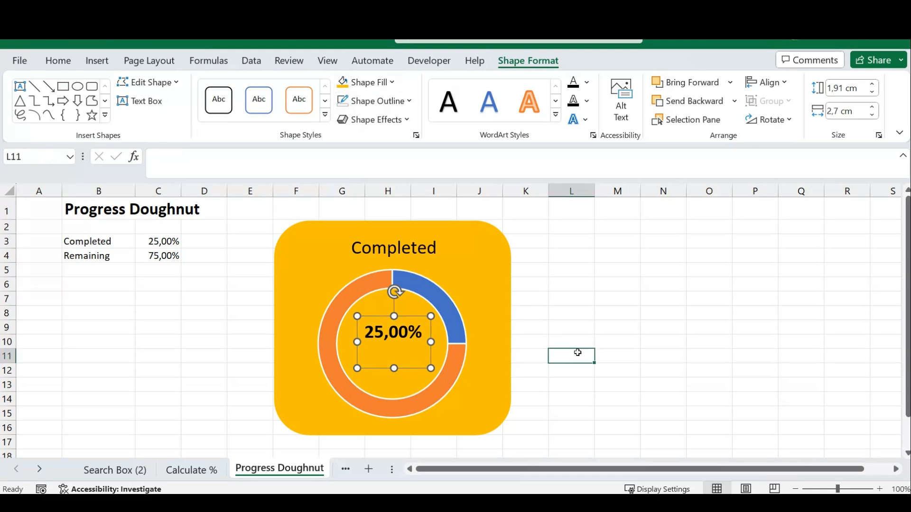
# - Reduce the percentage text box height to about 1.26 cm and centre the box inside the doughnut ring
pyautogui.click(410, 343)
pyautogui.moveTo(394, 368); pyautogui.dragTo(412, 359)
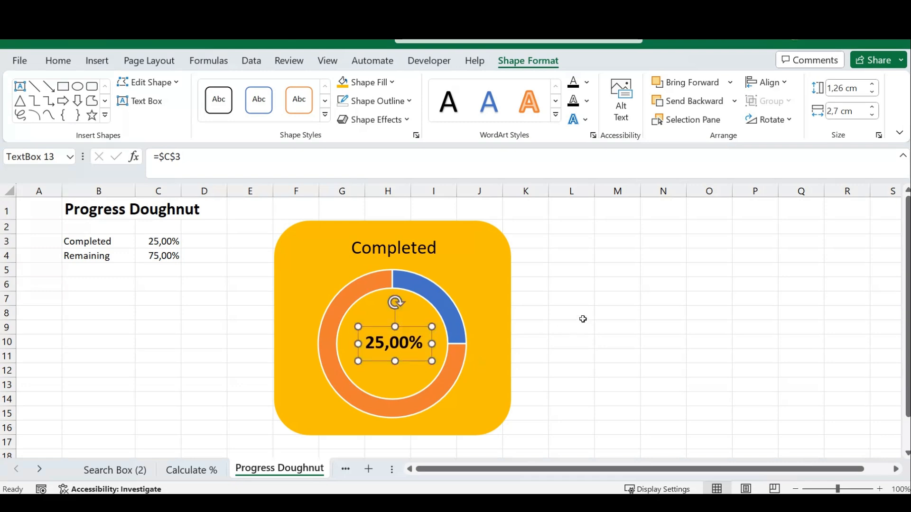
pyautogui.click(571, 329)
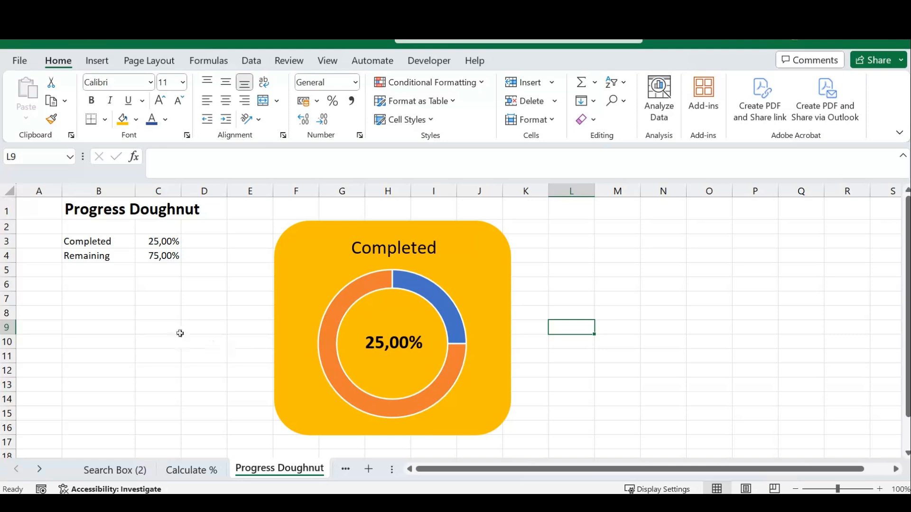
# - Test the progress doughnut by setting the Completed value in C3 first to 31% and finally to 95%
pyautogui.click(165, 243)
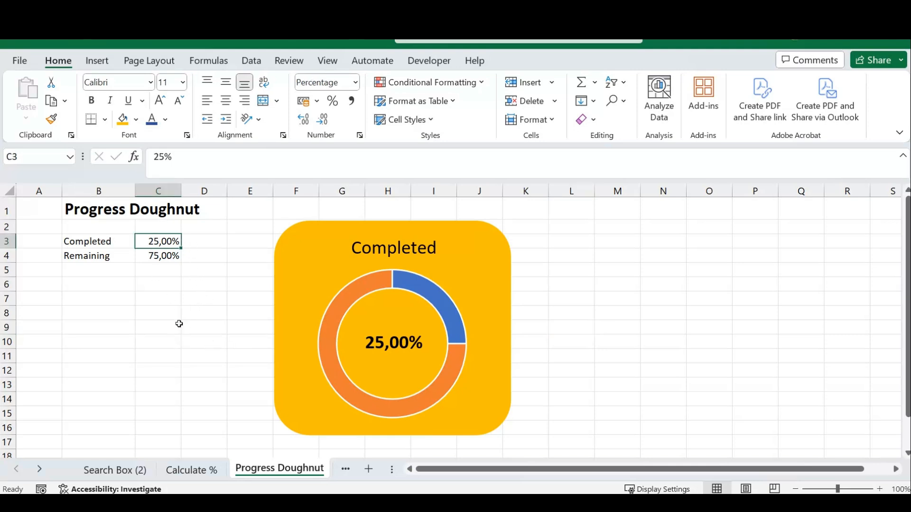
pyautogui.write('31')
pyautogui.press('Return')
pyautogui.press('Up')
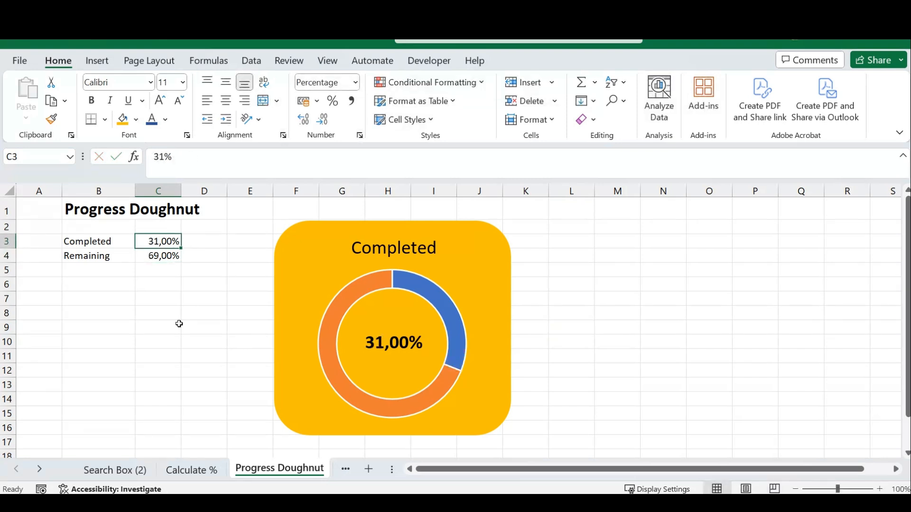
pyautogui.write('95')
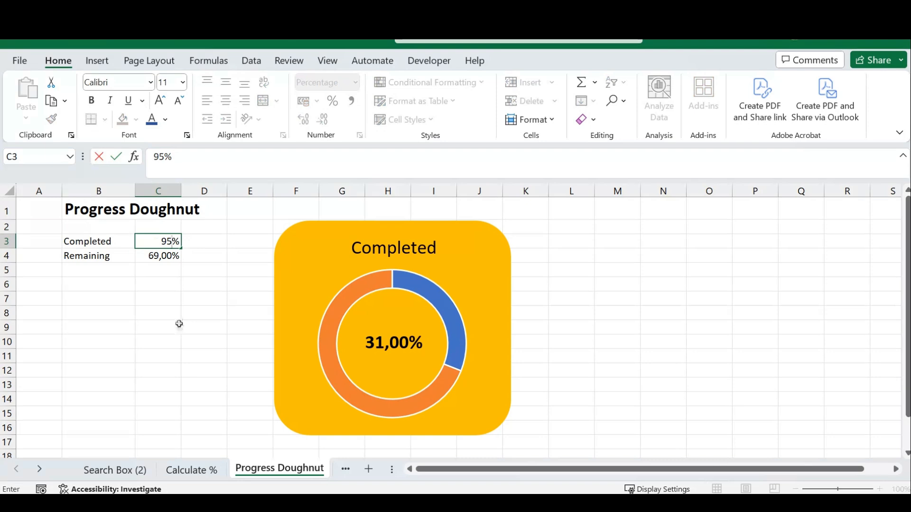
pyautogui.press('Return')
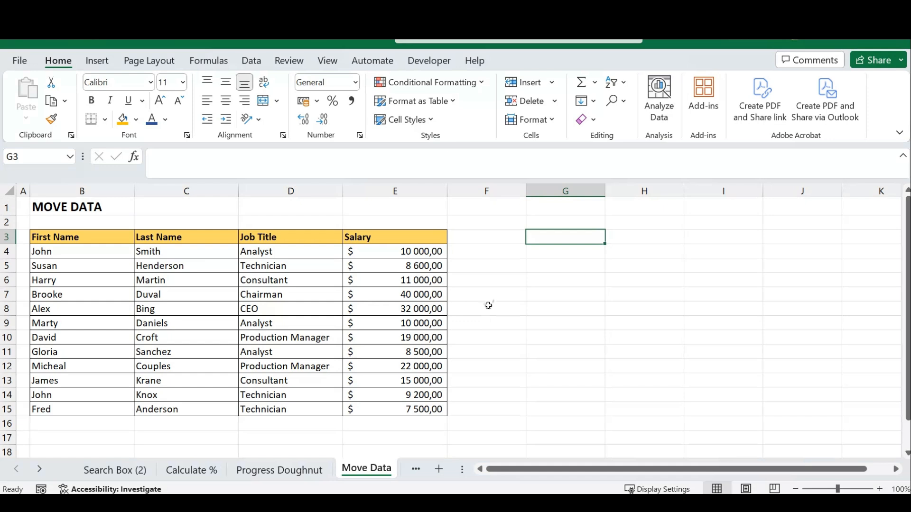
# - On the Move Data sheet, swap Last Name and Job Title by moving Last Name to column G, Job Title to C and Last Name to D
pyautogui.moveTo(189, 237); pyautogui.dragTo(553, 410)
pyautogui.moveTo(287, 237); pyautogui.dragTo(206, 408)
pyautogui.moveTo(546, 237); pyautogui.dragTo(295, 412)
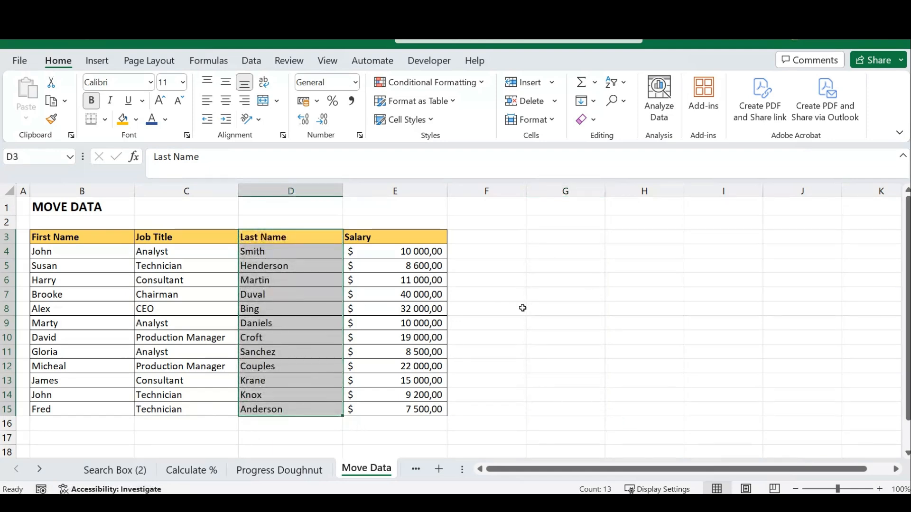
# - Undo the three column moves to restore the original order of the employee table
pyautogui.hotkey('ctrl', 'z')
pyautogui.hotkey('ctrl', 'z')
pyautogui.hotkey('ctrl', 'z')
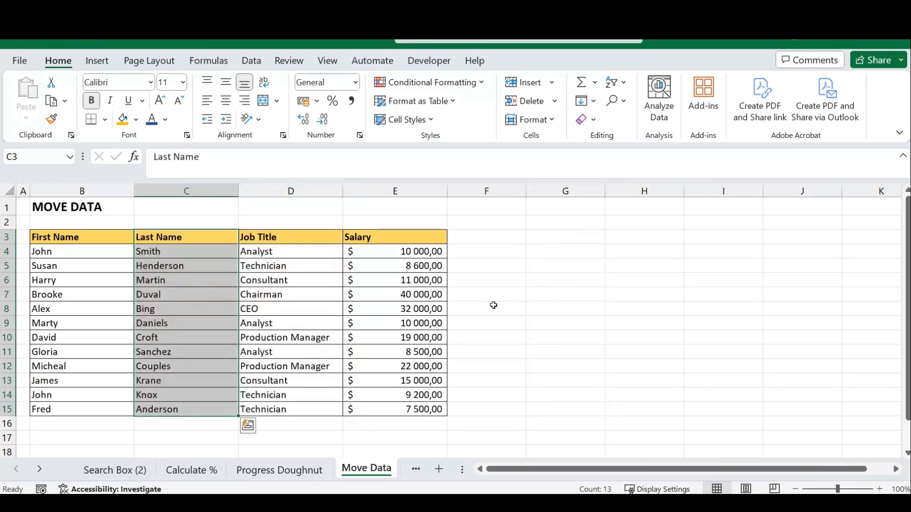
pyautogui.click(483, 293)
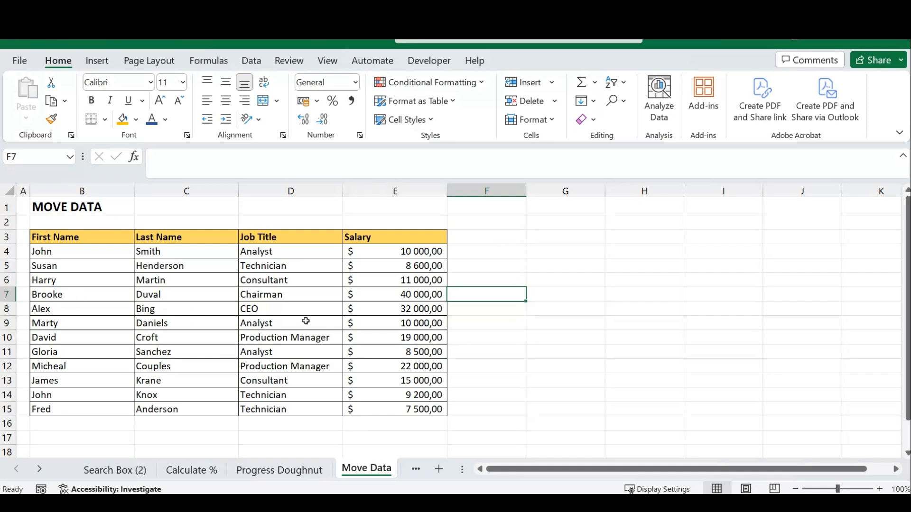
# - Move the Job Title data in D3:D15 ahead of the Last Name column, and undo the move
pyautogui.moveTo(290, 239); pyautogui.dragTo(291, 410)
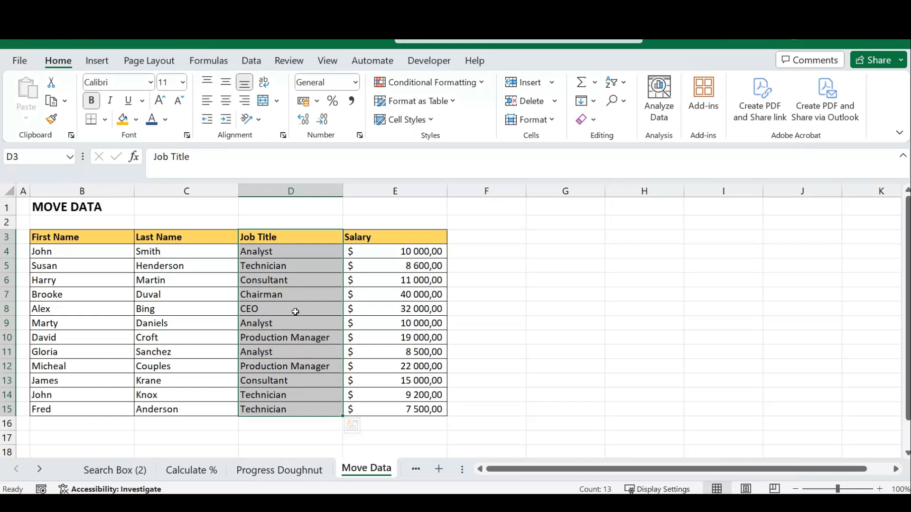
pyautogui.moveTo(239, 307)
pyautogui.mouseDown()
pyautogui.moveTo(138, 301)
pyautogui.moveTo(135, 286)
pyautogui.moveTo(164, 234)
pyautogui.moveTo(199, 229)
pyautogui.moveTo(145, 280)
pyautogui.moveTo(135, 278)
pyautogui.moveTo(135, 290)
pyautogui.moveTo(135, 269)
pyautogui.moveTo(134, 332)
pyautogui.moveTo(135, 228)
pyautogui.moveTo(138, 313)
pyautogui.mouseUp()
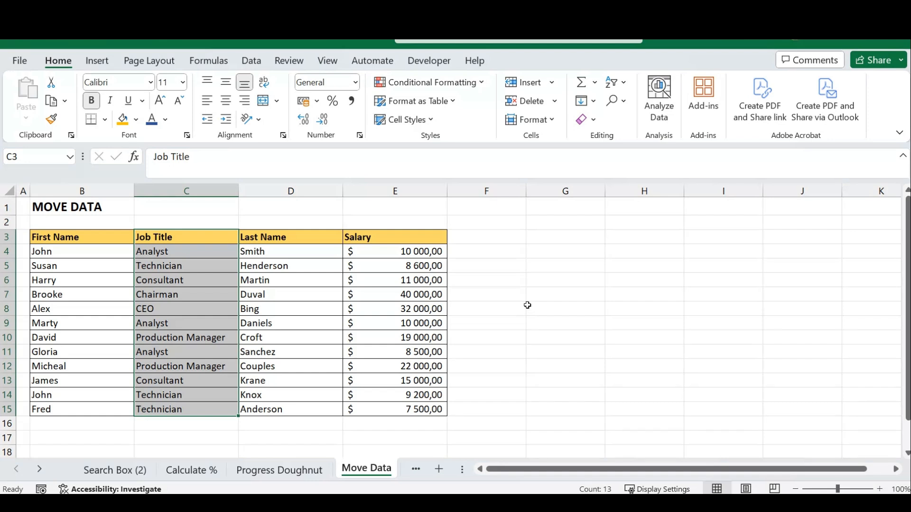
pyautogui.hotkey('ctrl', 'z')
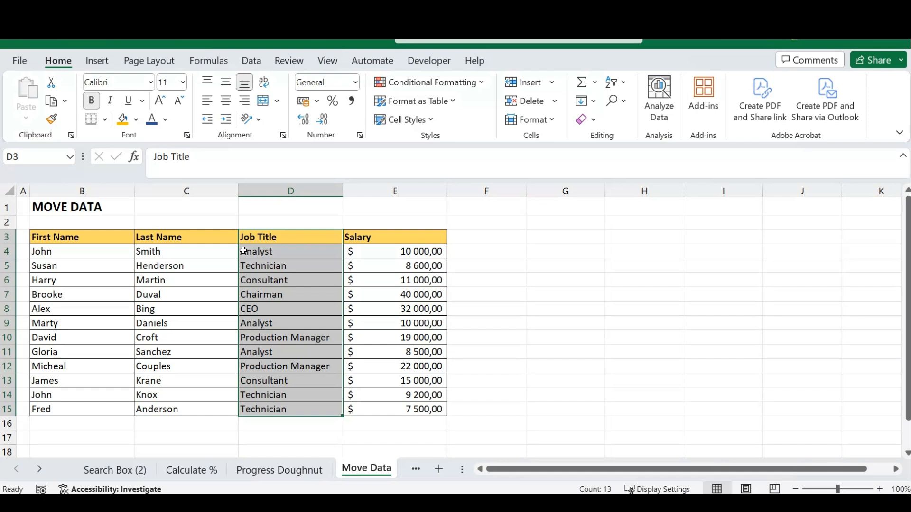
# - Insert the Job Title data from D3:D15 at C3:C15 with the Last Name cells shifting down, and undo it
pyautogui.moveTo(240, 252); pyautogui.dragTo(188, 233)
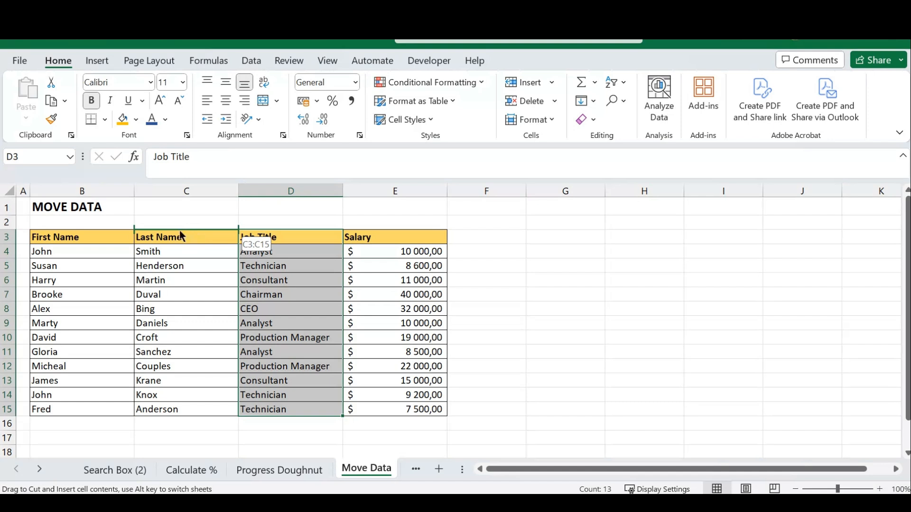
pyautogui.moveTo(185, 231); pyautogui.dragTo(183, 233)
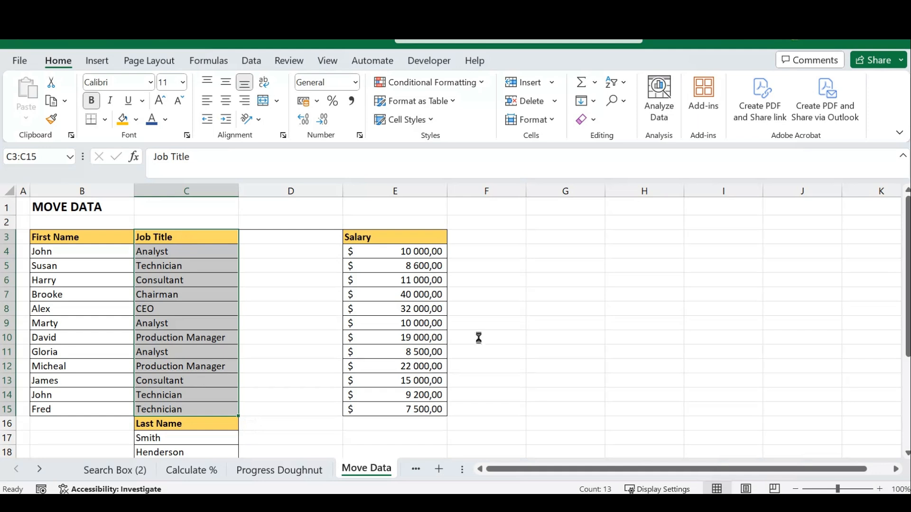
pyautogui.hotkey('ctrl', 'z')
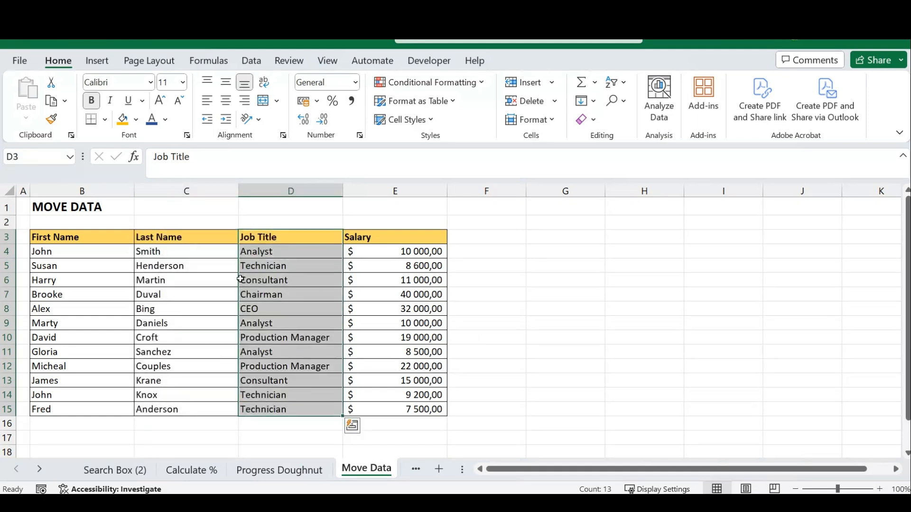
# - Insert the Job Title data between First Name and Last Name, and move the entire Last Name column to column G
pyautogui.moveTo(240, 281); pyautogui.dragTo(137, 280)
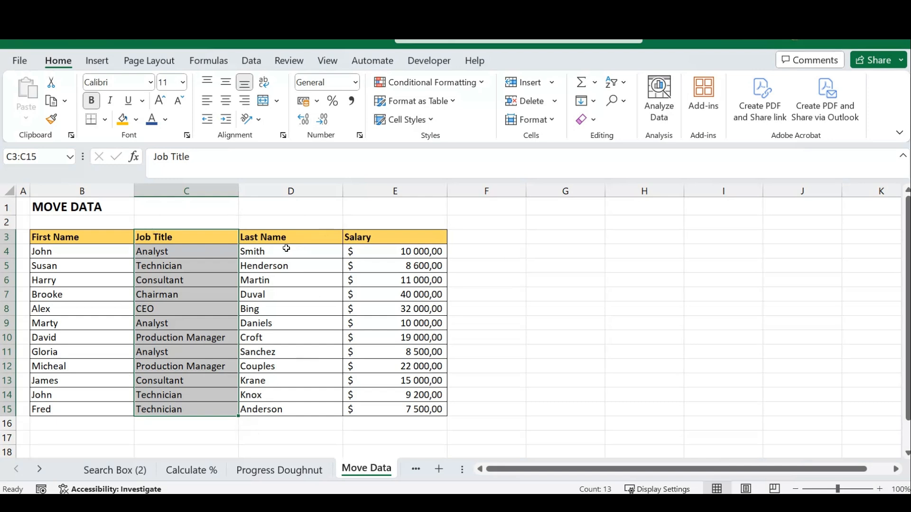
pyautogui.click(291, 190)
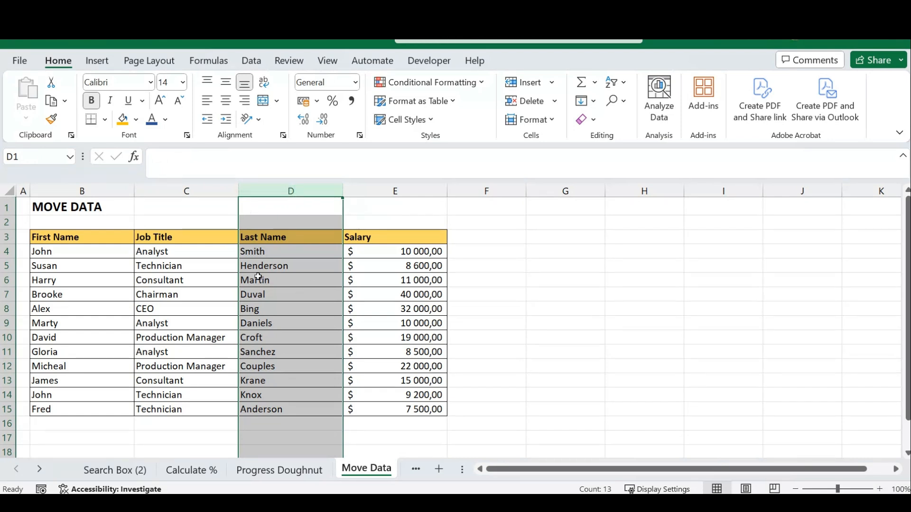
pyautogui.moveTo(238, 280)
pyautogui.mouseDown()
pyautogui.moveTo(136, 285)
pyautogui.moveTo(616, 279)
pyautogui.moveTo(535, 278)
pyautogui.moveTo(656, 266)
pyautogui.moveTo(596, 263)
pyautogui.mouseUp()
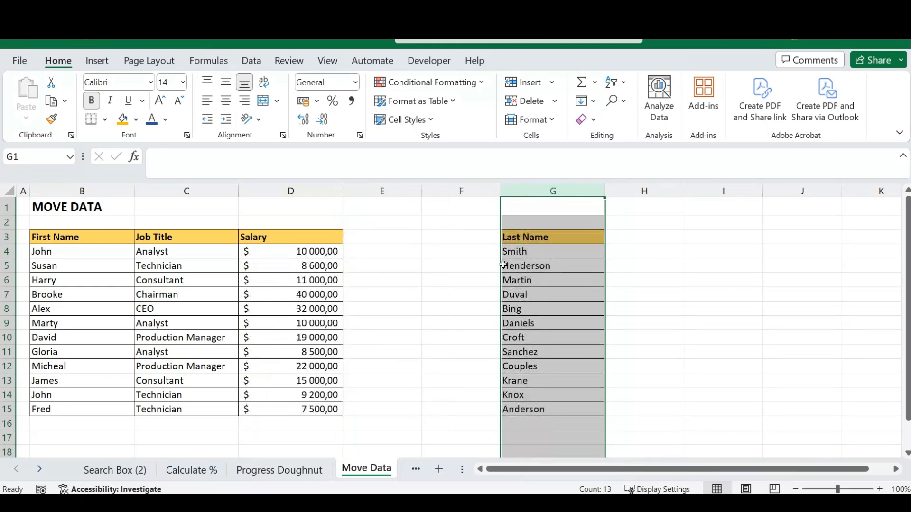
# - Insert the entire Last Name column from column G between First Name and Job Title, and deselect it
pyautogui.moveTo(504, 265)
pyautogui.mouseDown()
pyautogui.moveTo(139, 277)
pyautogui.moveTo(137, 265)
pyautogui.mouseUp()
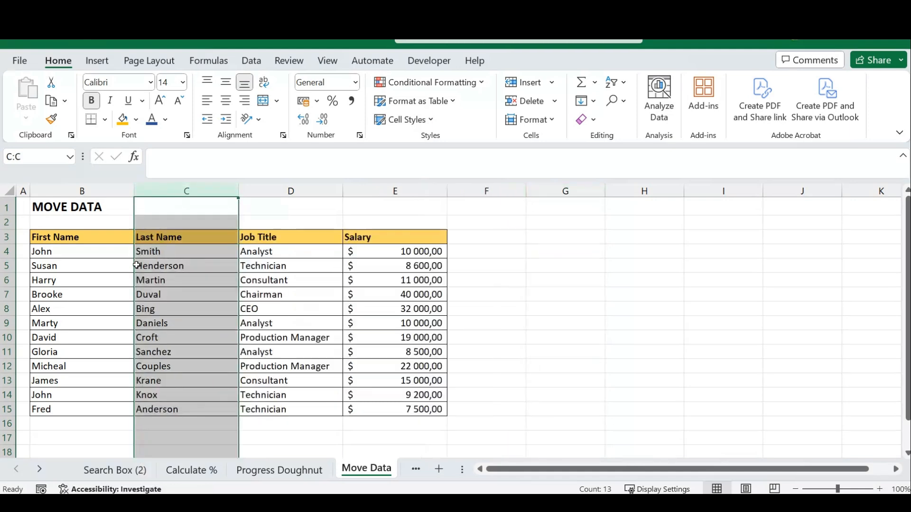
pyautogui.click(515, 284)
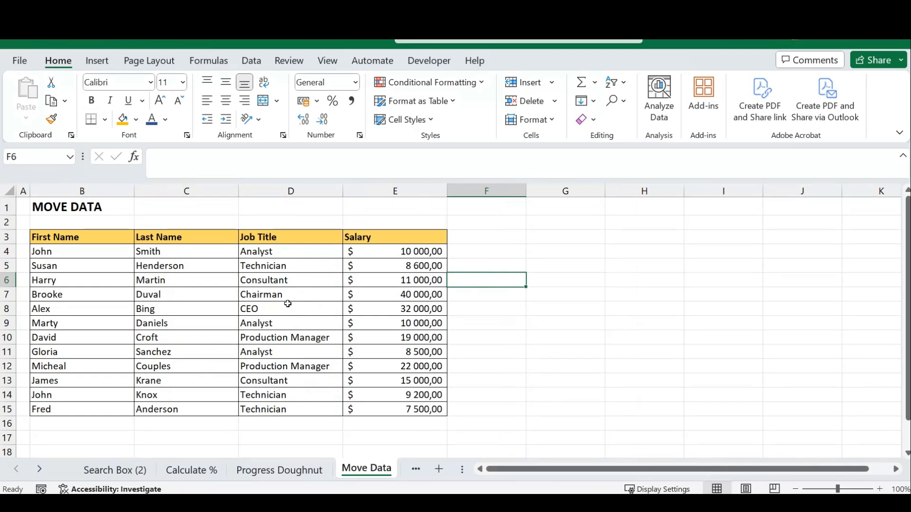
pyautogui.click(283, 222)
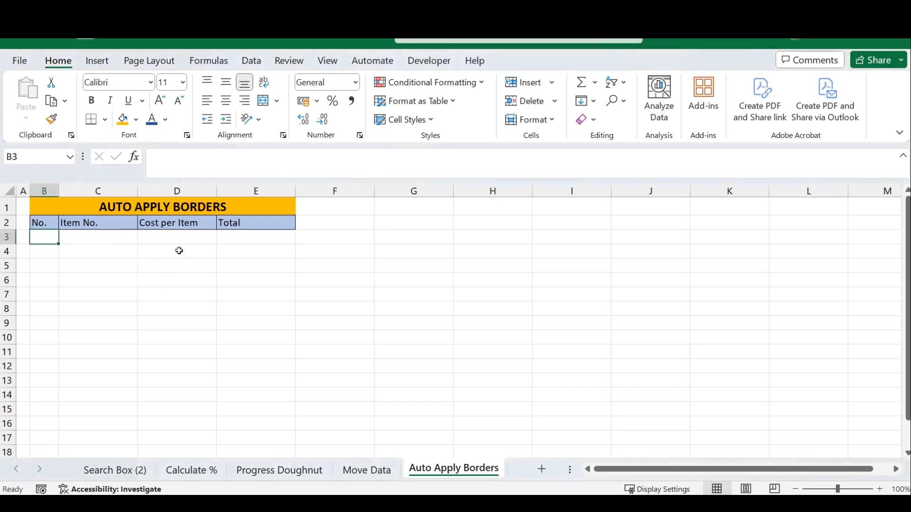
pyautogui.moveTo(43, 237); pyautogui.dragTo(256, 252)
pyautogui.moveTo(256, 314); pyautogui.dragTo(244, 346)
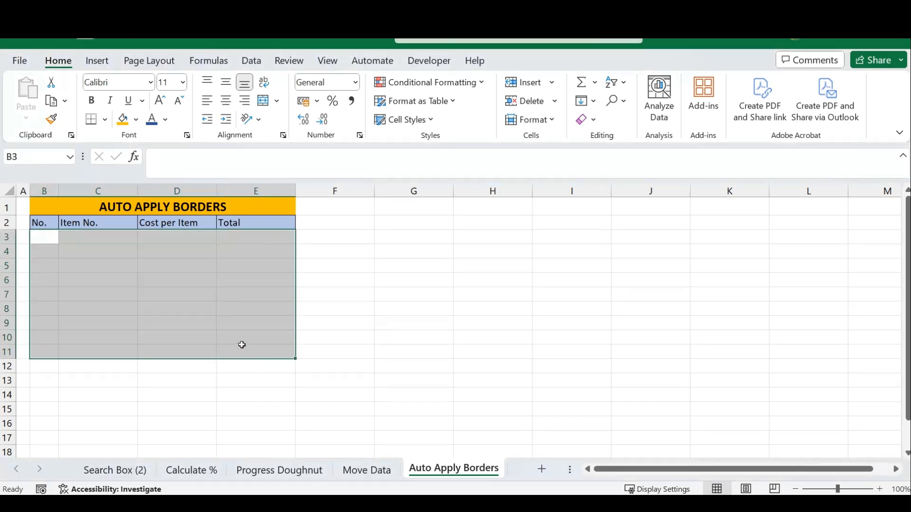
pyautogui.click(166, 266)
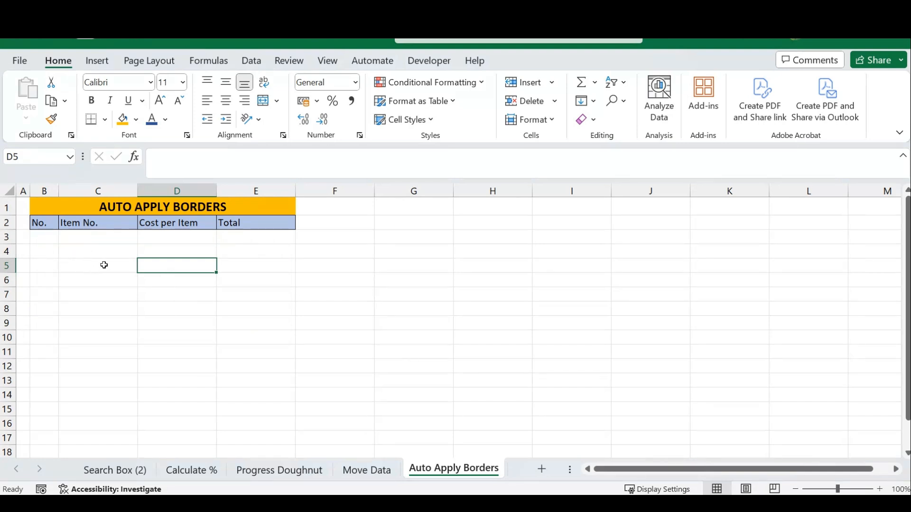
# - On the Auto Apply Borders sheet, create a conditional formatting rule for columns B:E with B2 active, using the formula =$B2
pyautogui.moveTo(49, 189); pyautogui.dragTo(256, 190)
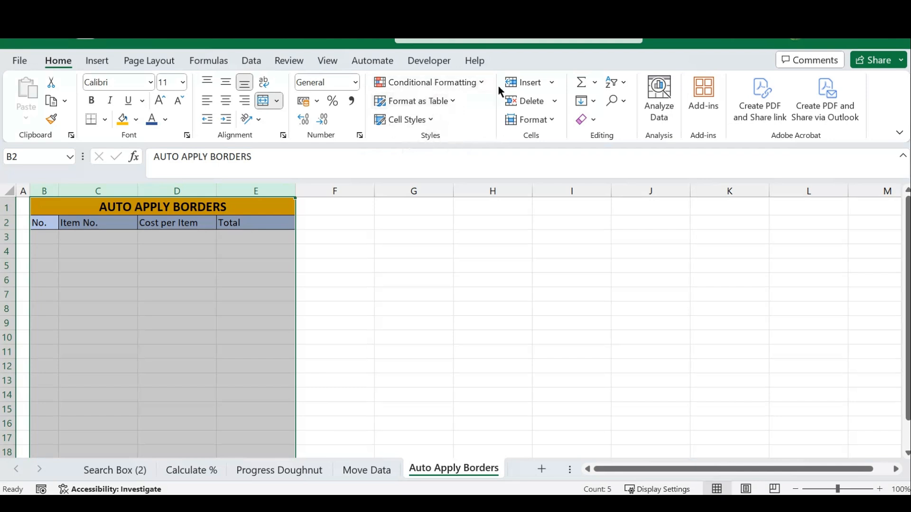
pyautogui.click(482, 83)
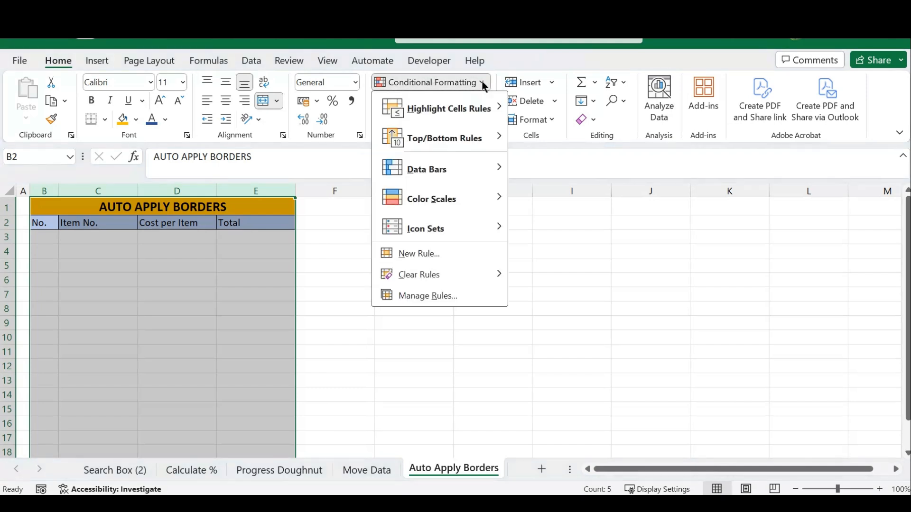
pyautogui.click(427, 257)
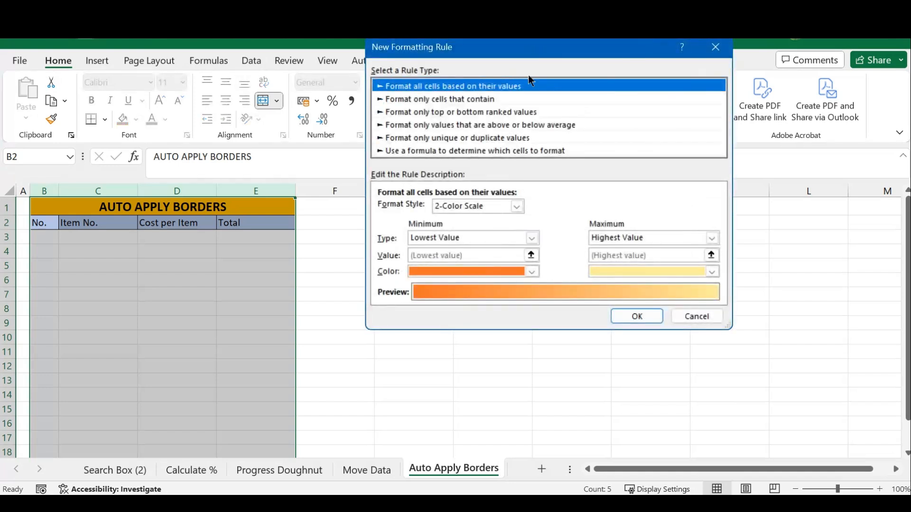
pyautogui.moveTo(528, 55); pyautogui.dragTo(550, 97)
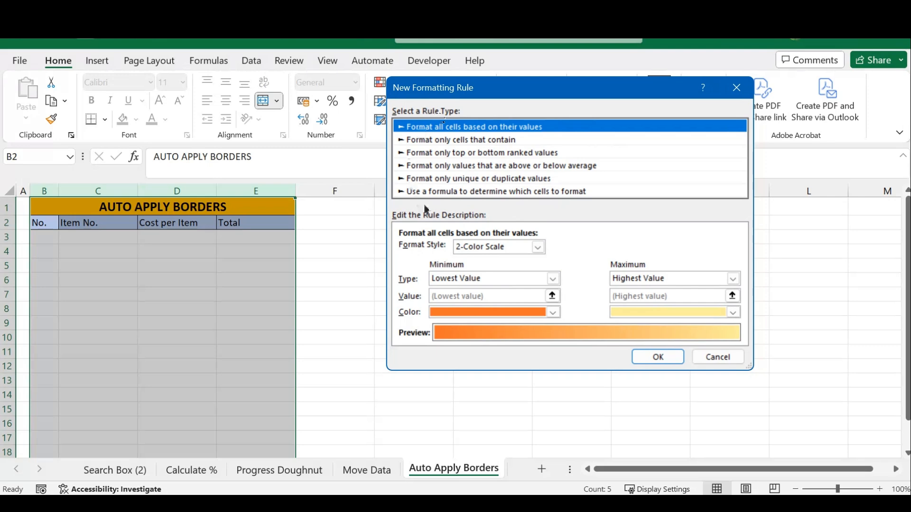
pyautogui.click(479, 191)
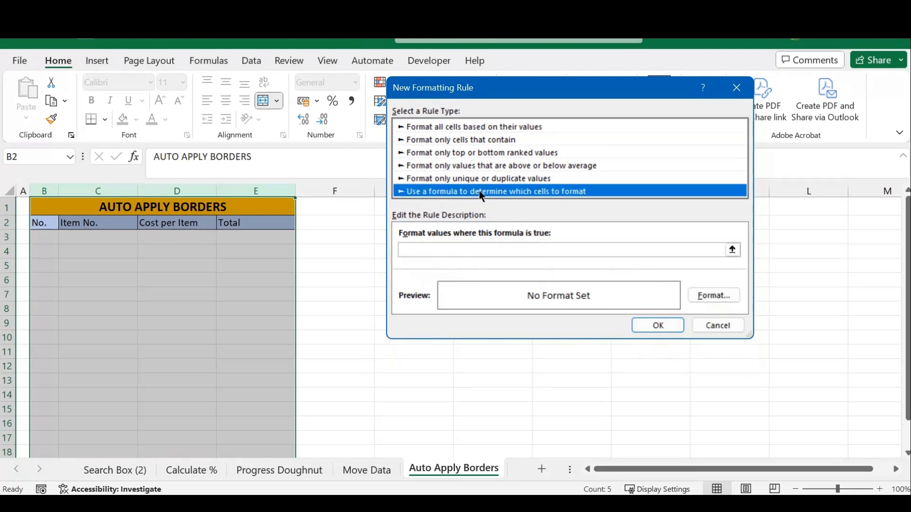
pyautogui.click(440, 252)
pyautogui.click(443, 250)
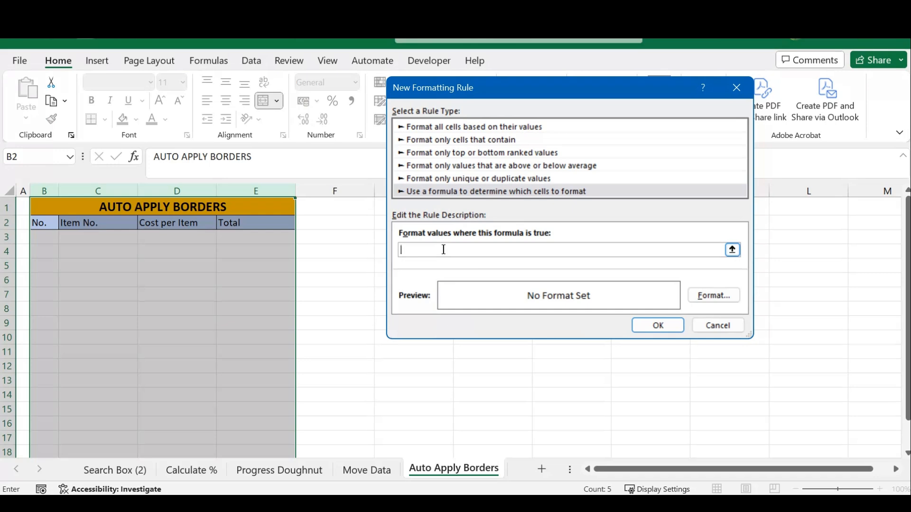
pyautogui.write('=')
pyautogui.click(49, 222)
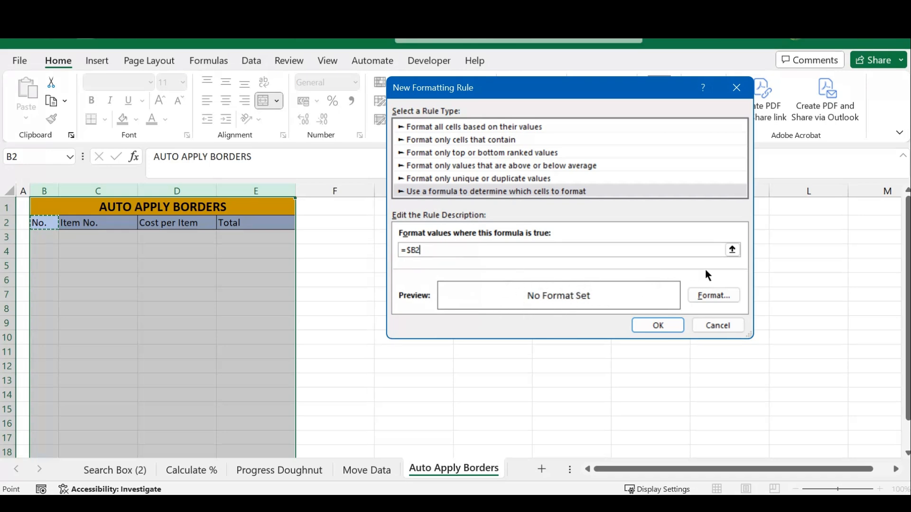
# - Give the formatting rule an outline border in the default line style and apply the rule to the selected columns
pyautogui.click(712, 297)
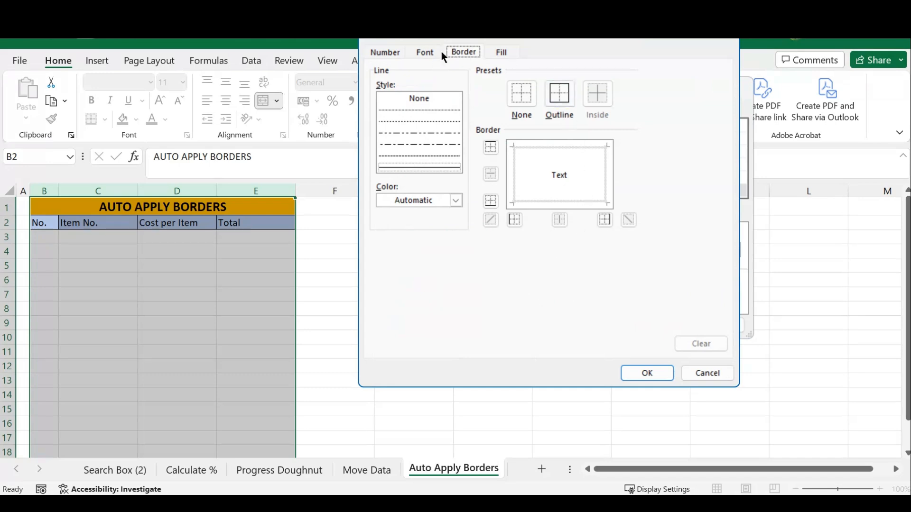
pyautogui.click(559, 92)
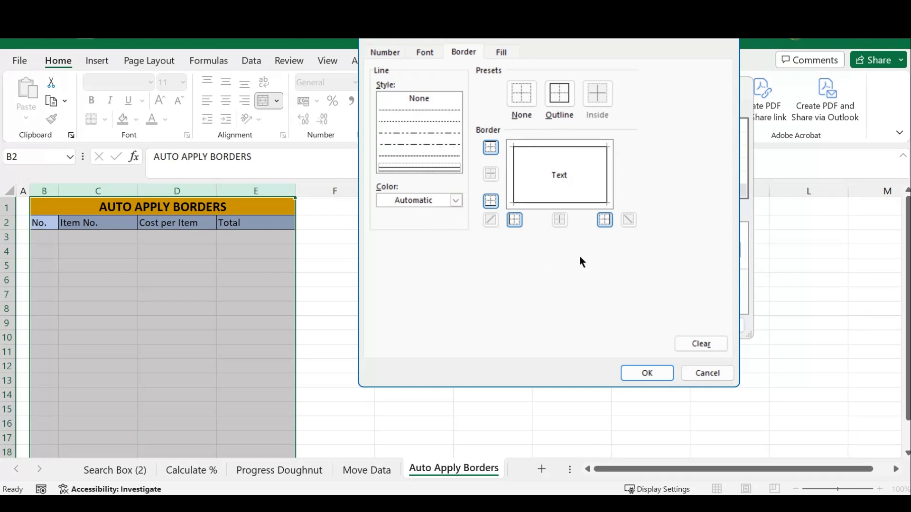
pyautogui.click(559, 107)
pyautogui.click(646, 374)
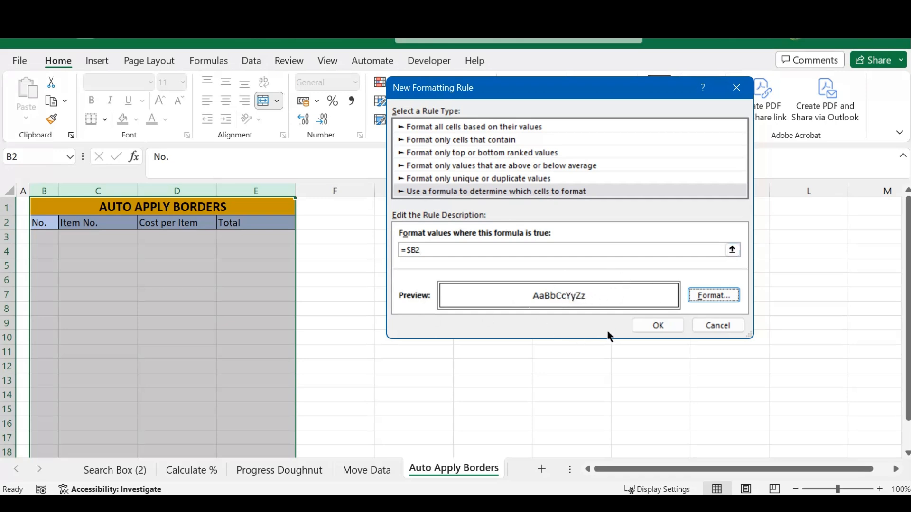
pyautogui.click(658, 326)
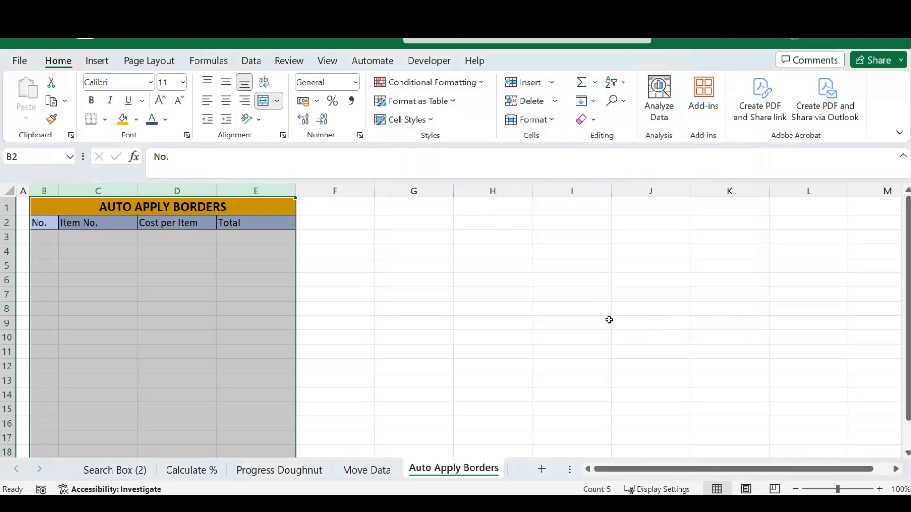
# - Test the automatic borders by entering the numbers 1 to 6 in the No. column, cells B3:B8, and select C8
pyautogui.click(109, 278)
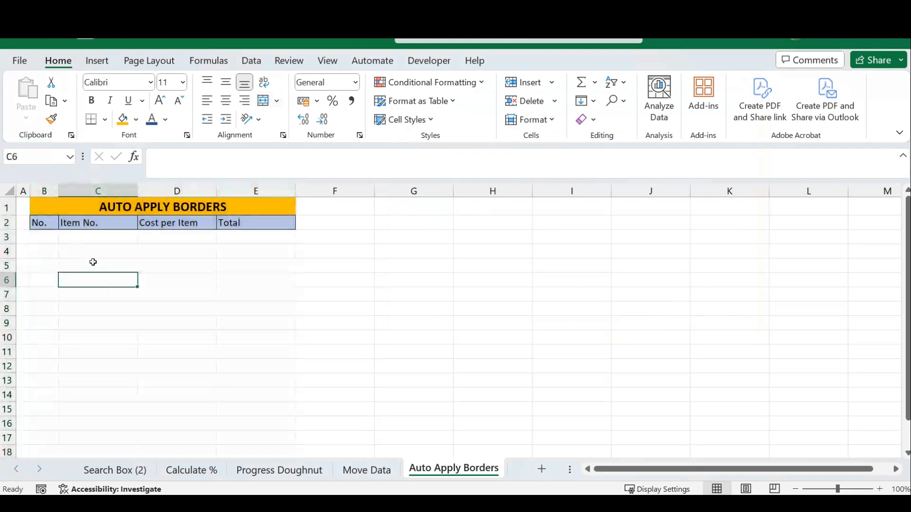
pyautogui.click(50, 238)
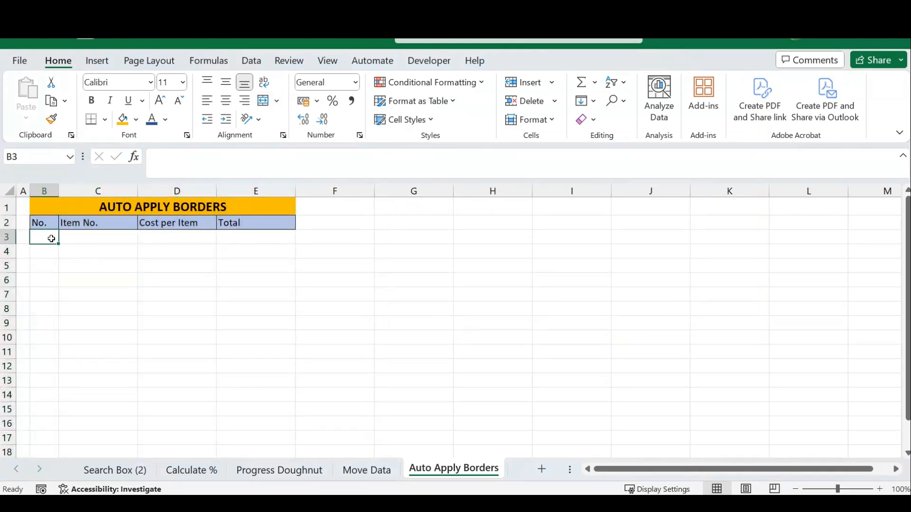
pyautogui.write('1')
pyautogui.press('Return')
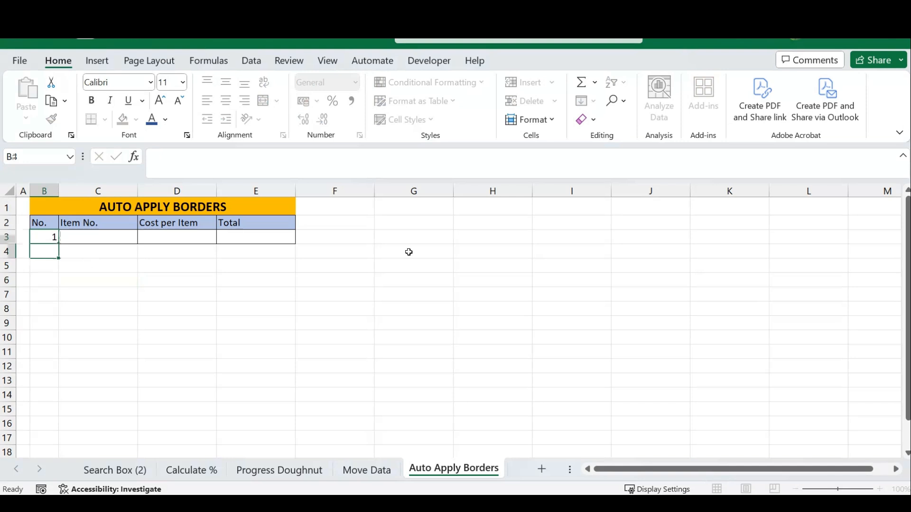
pyautogui.write('2')
pyautogui.press('Return')
pyautogui.write('3')
pyautogui.press('Return')
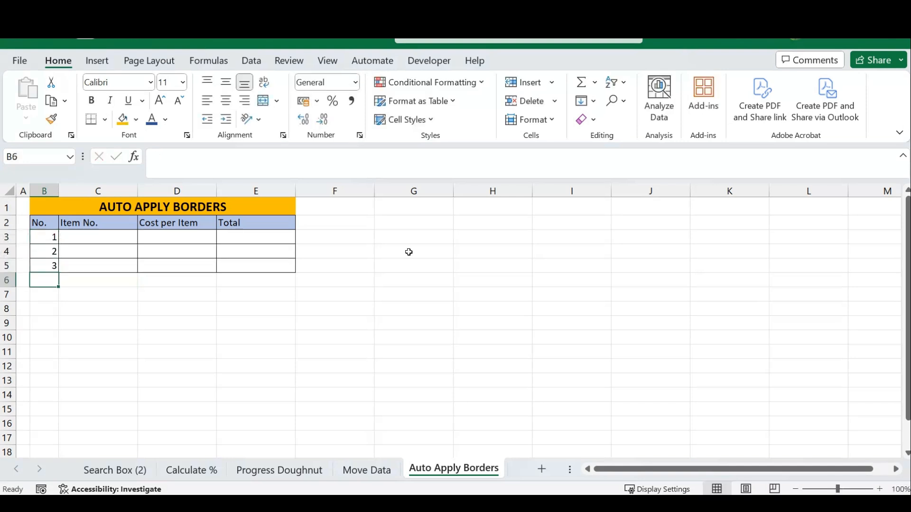
pyautogui.write('4')
pyautogui.press('Return')
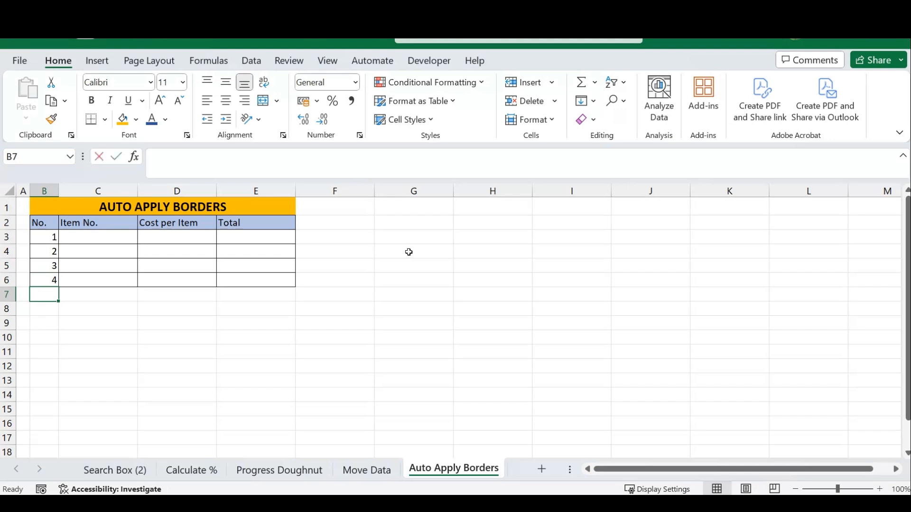
pyautogui.write('5')
pyautogui.press('Return')
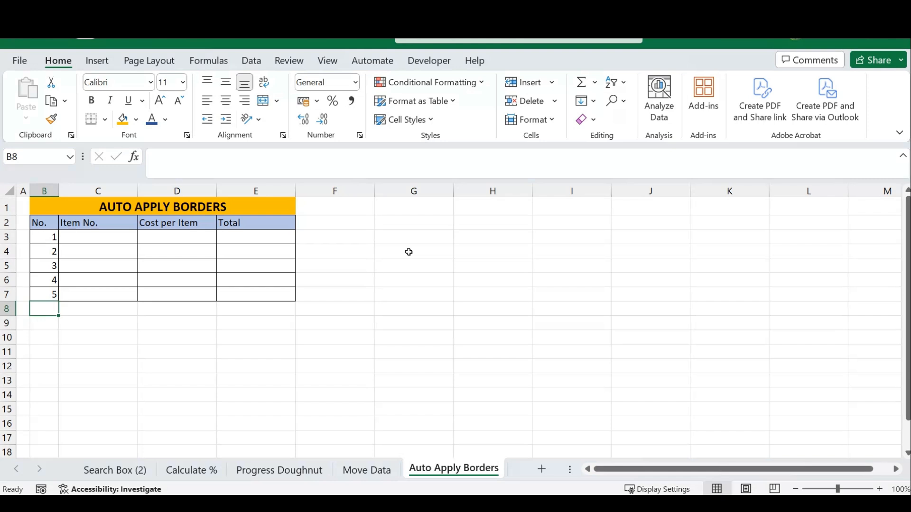
pyautogui.write('6')
pyautogui.press('Return')
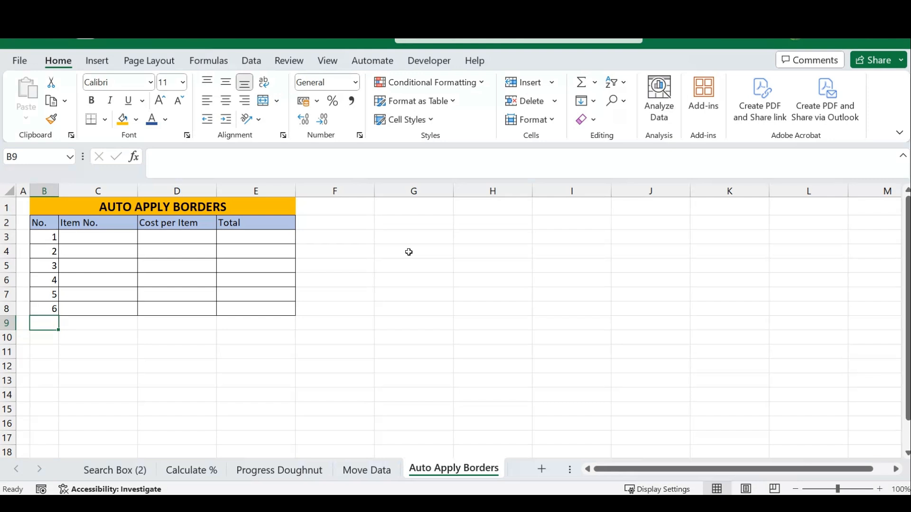
pyautogui.press('Up')
pyautogui.press('Right')
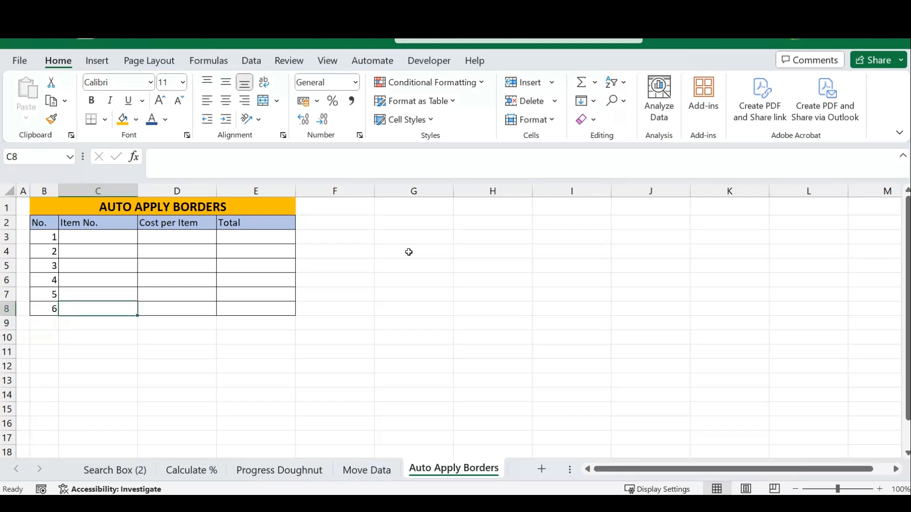